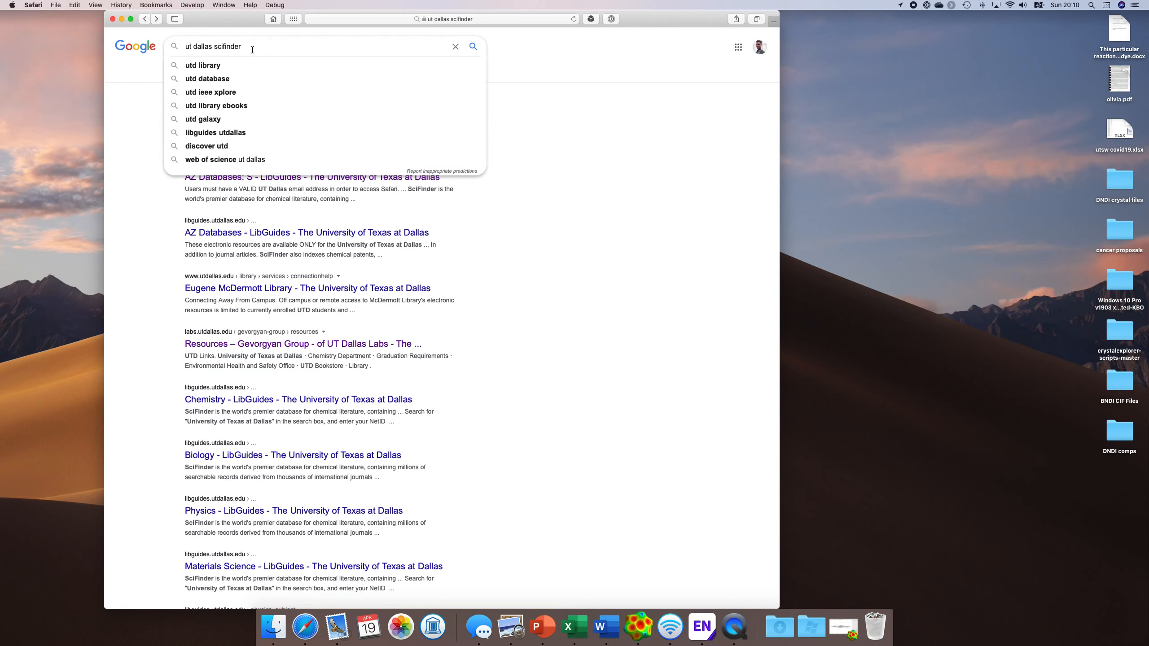
- Search Google for "ut dallas scifinder" and open the "AZ Databases: S" LibGuides result
{"action": "key", "text": "Return"}
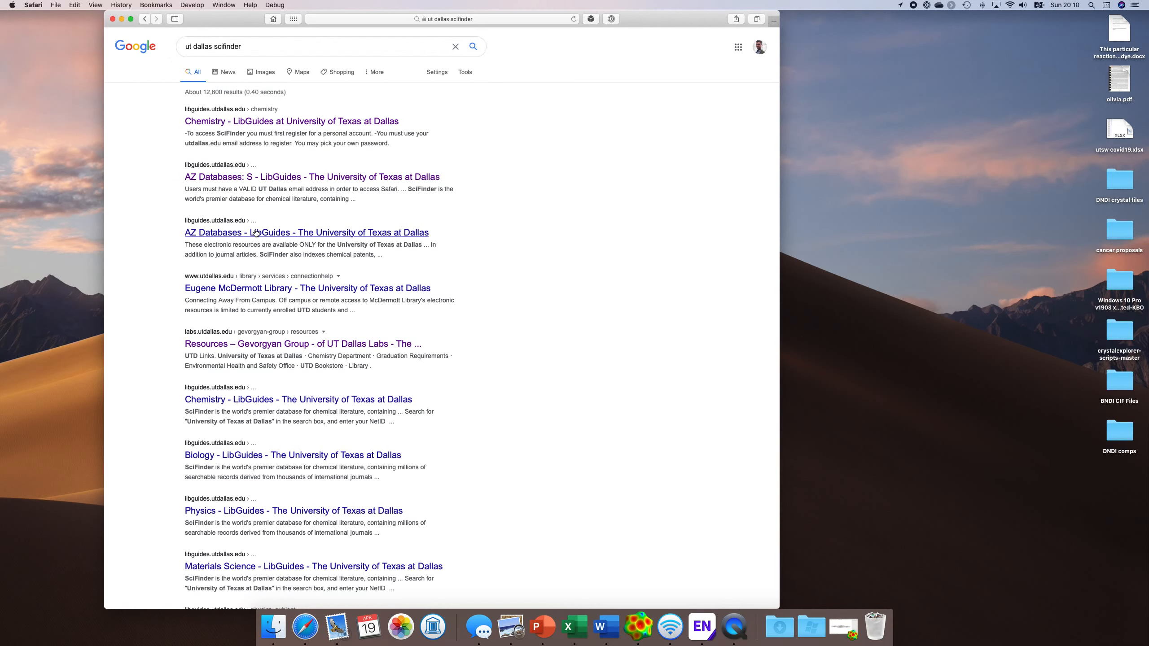
{"action": "left_click", "coordinate": [339, 180]}
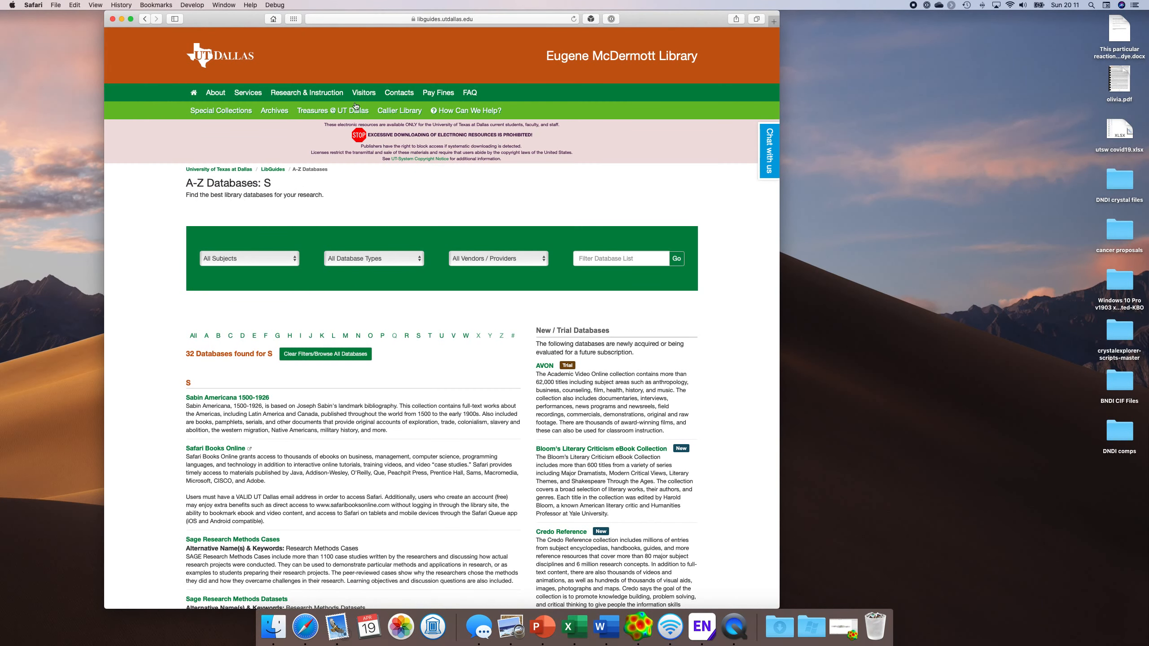
- Expand the SciFinder entry in the database list to read its registration rules, and open the SciFinder link
{"action": "scroll", "coordinate": [172, 348], "scroll_direction": "down", "scroll_amount": 6}
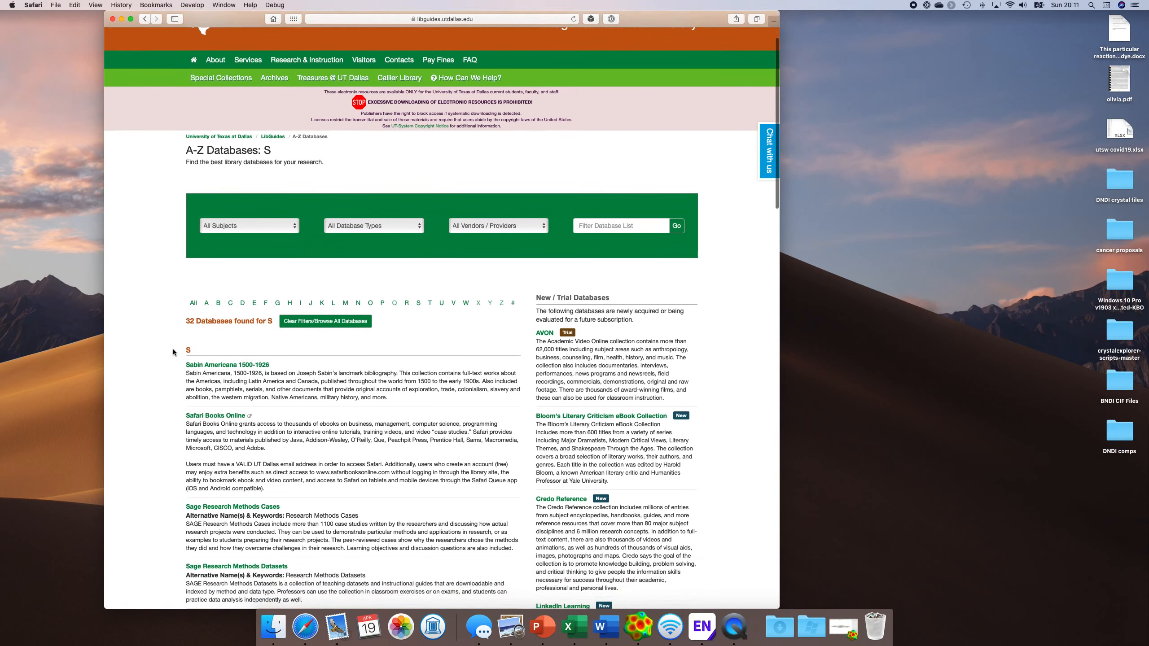
{"action": "scroll", "coordinate": [172, 348], "scroll_direction": "down", "scroll_amount": 5}
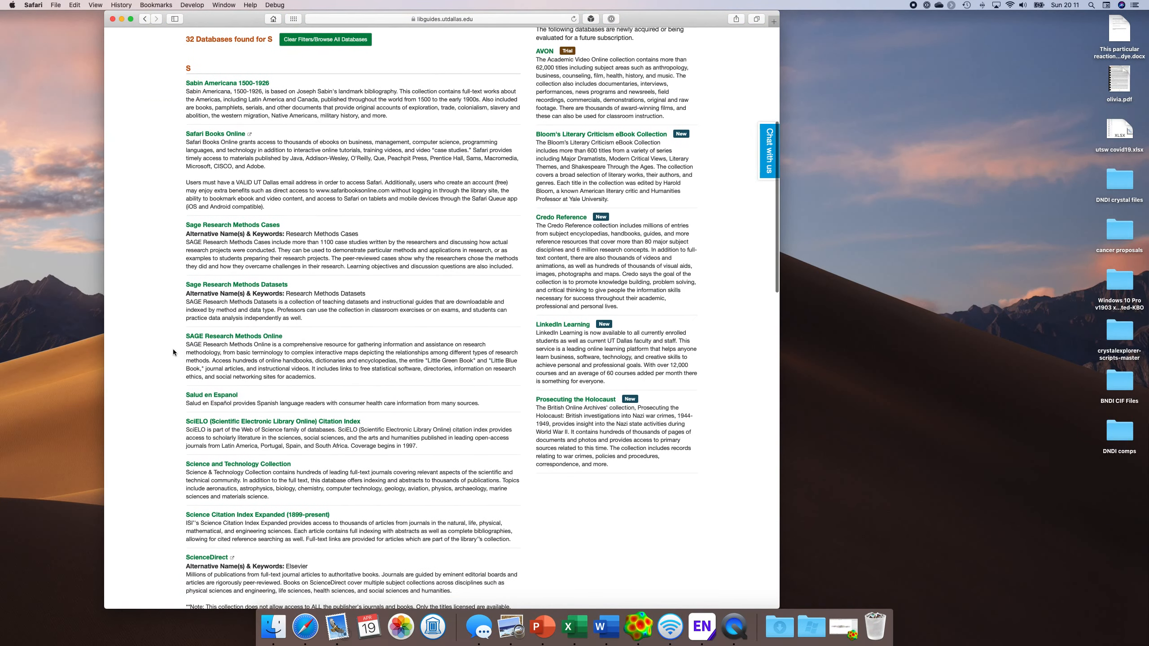
{"action": "scroll", "coordinate": [173, 350], "scroll_direction": "down", "scroll_amount": 2}
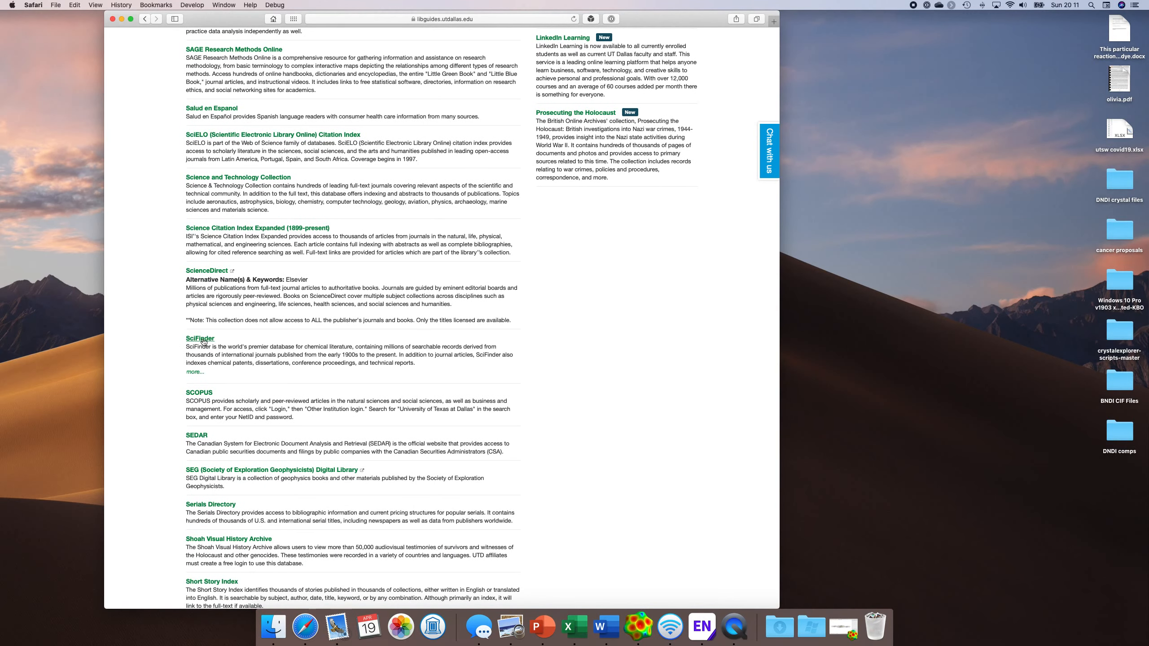
{"action": "left_click", "coordinate": [190, 374]}
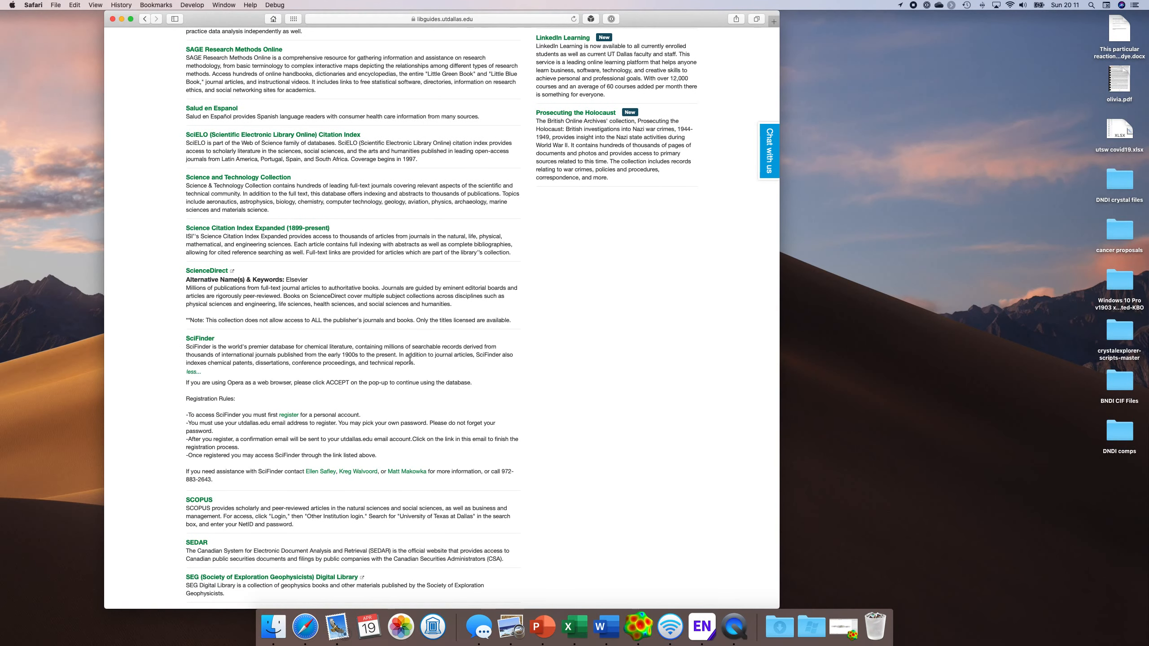
{"action": "scroll", "coordinate": [229, 439], "scroll_direction": "down", "scroll_amount": 2}
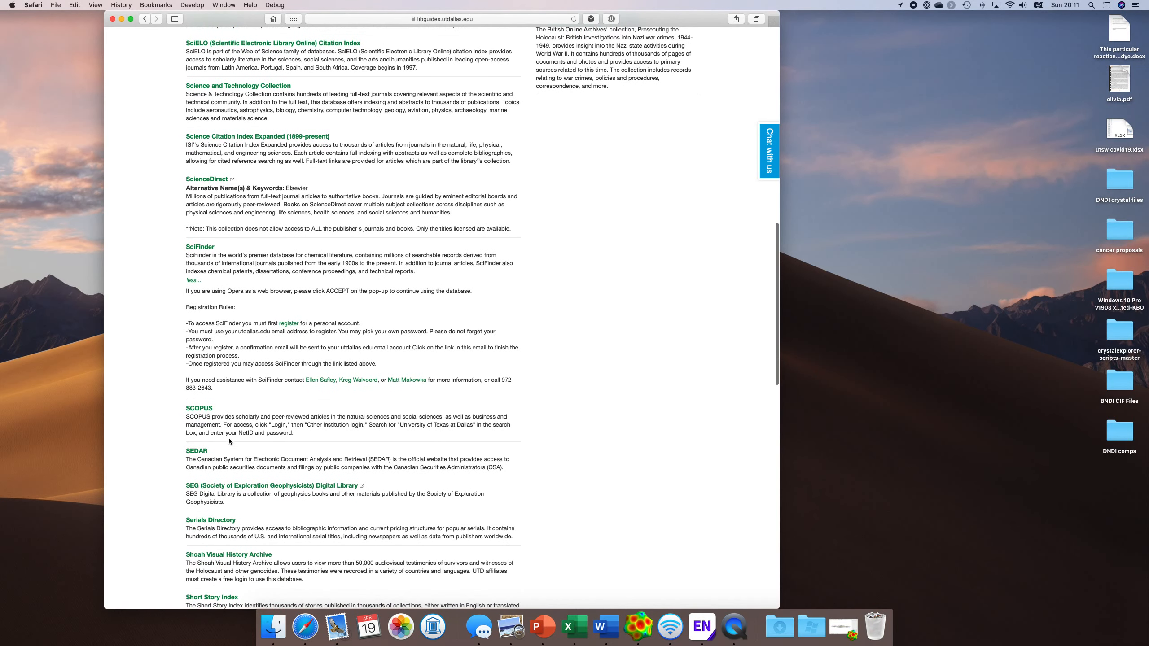
{"action": "left_click_drag", "start_coordinate": [185, 306], "coordinate": [282, 388]}
{"action": "left_click", "coordinate": [212, 400]}
{"action": "left_click", "coordinate": [200, 247]}
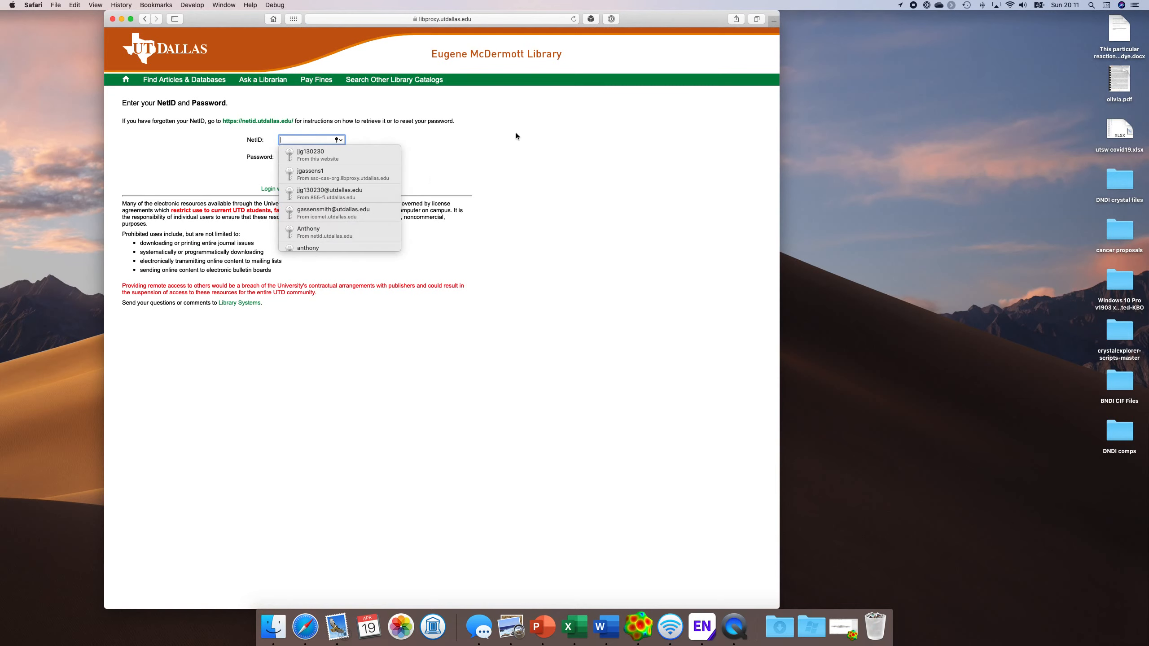
- Log in to the library proxy with the saved NetID and password, and sign in to SciFinder with the saved username and password
{"action": "left_click", "coordinate": [355, 150]}
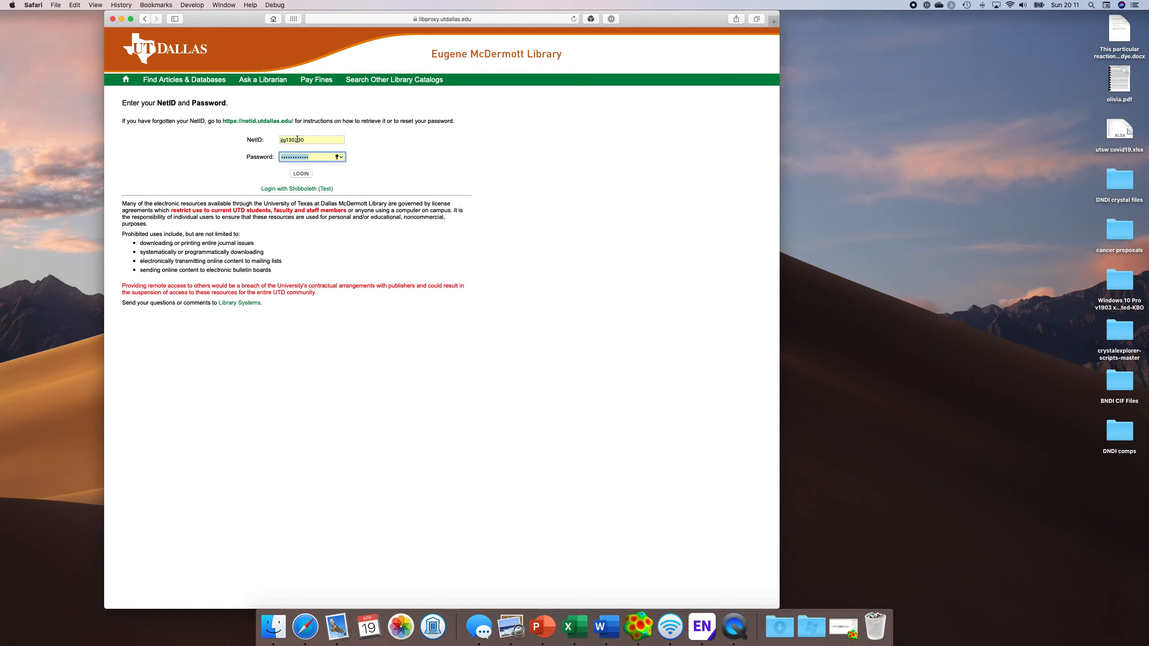
{"action": "left_click", "coordinate": [301, 174]}
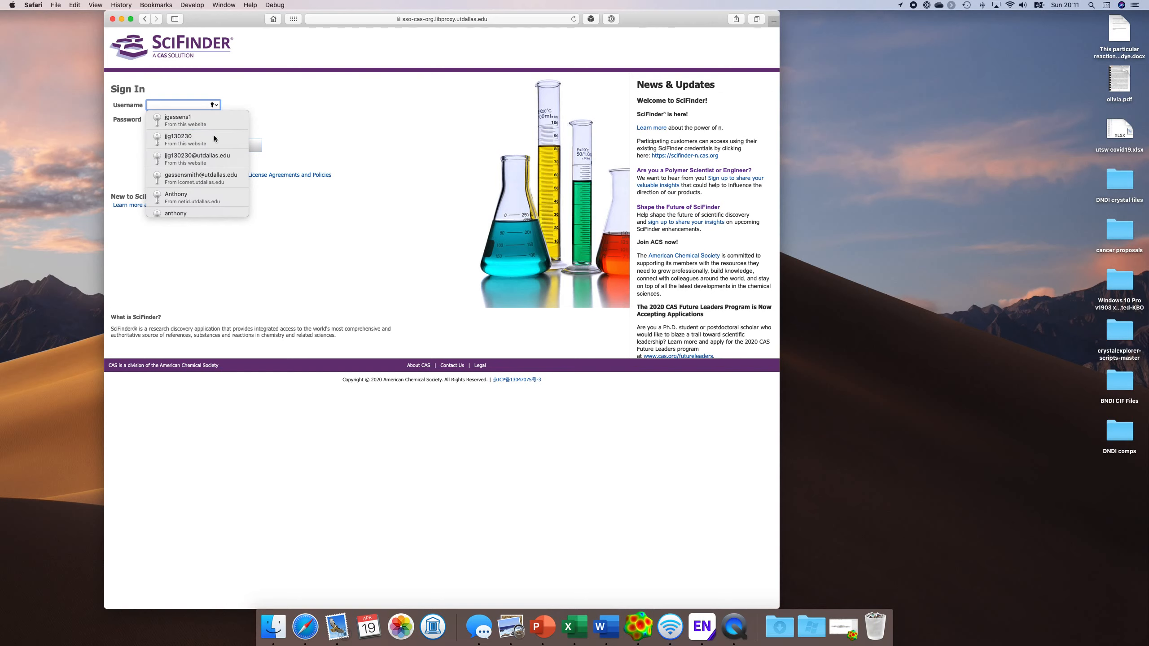
{"action": "left_click", "coordinate": [192, 122]}
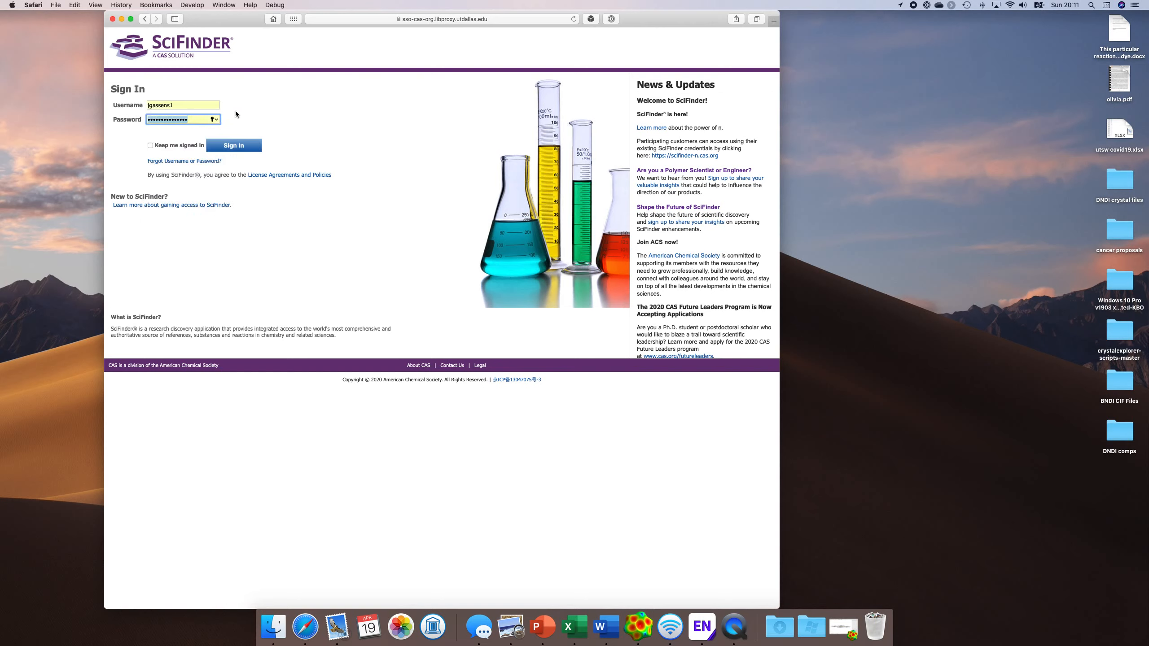
{"action": "left_click", "coordinate": [239, 146]}
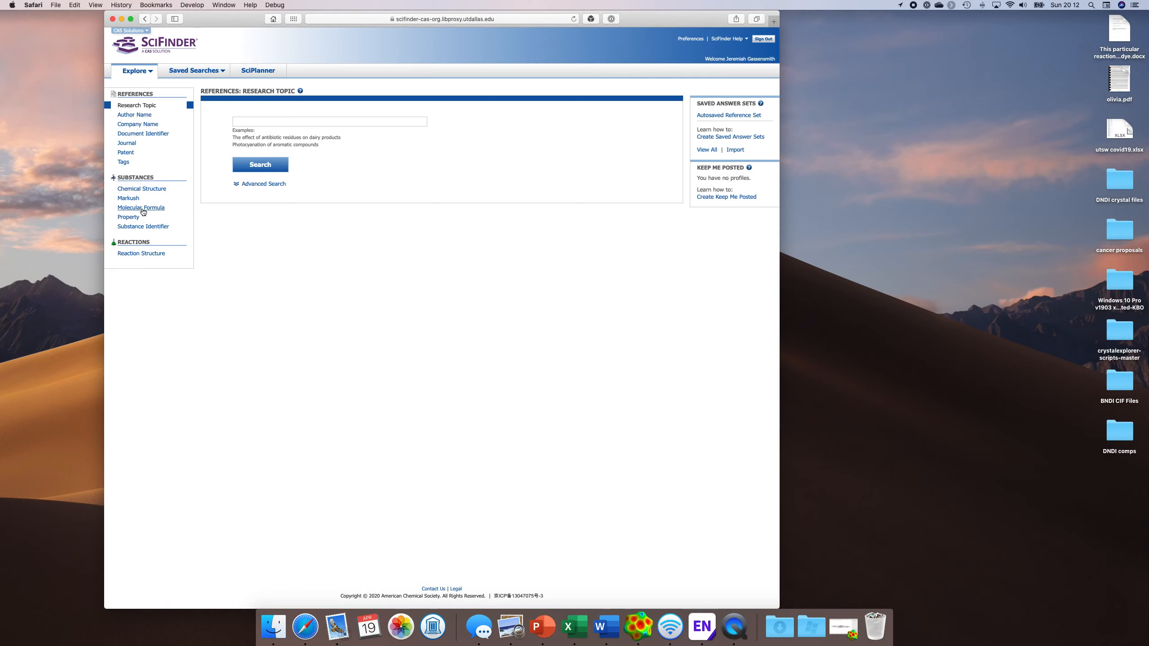
- Run a Research Topic search for "synthesis of MRI contrast agent" and get the references where "synthesis" and "MRI contrast agent" are closely associated
{"action": "left_click", "coordinate": [153, 190]}
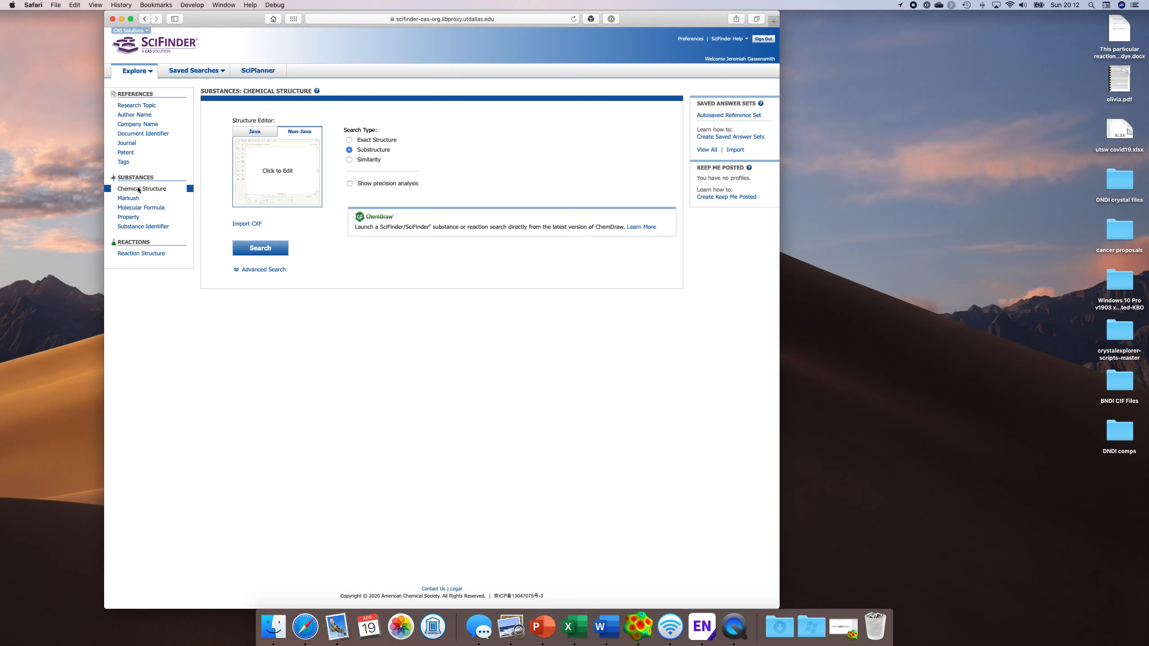
{"action": "left_click", "coordinate": [139, 106]}
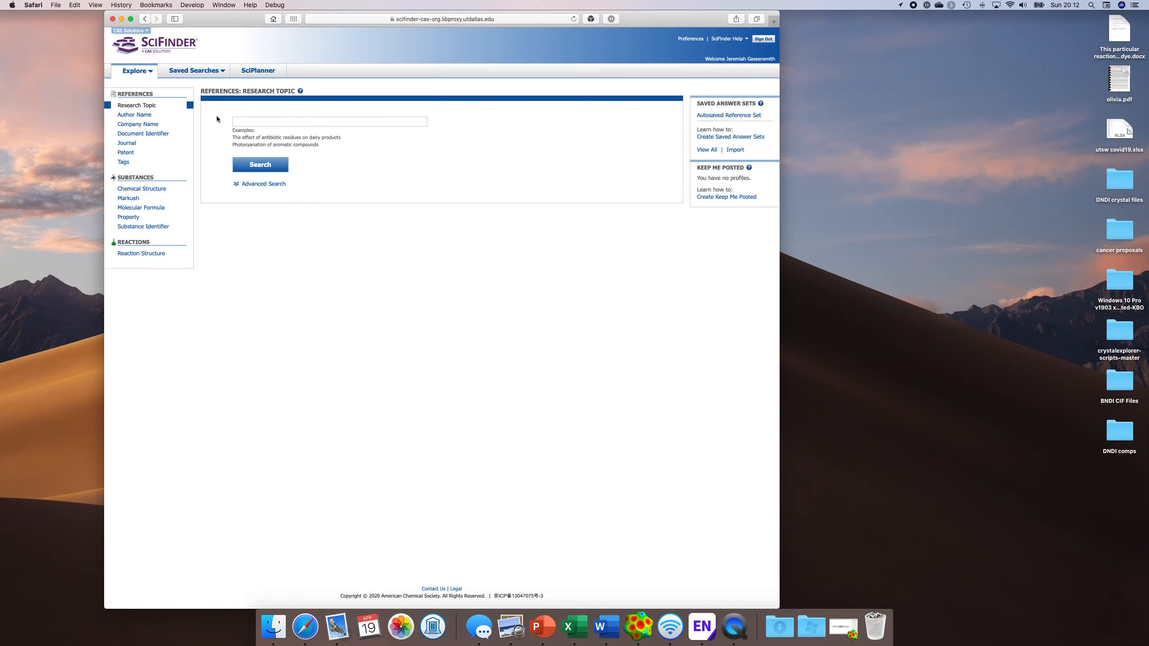
{"action": "left_click", "coordinate": [298, 121]}
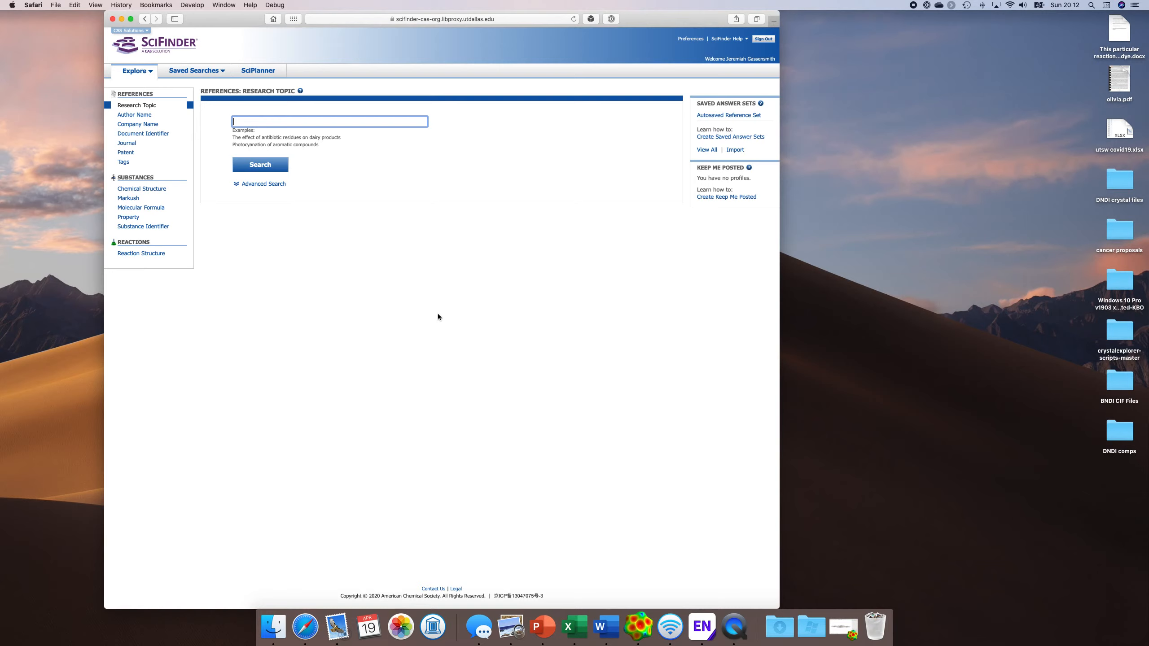
{"action": "type", "text": "synthesis of MRI contrast agent"}
{"action": "key", "text": "Return"}
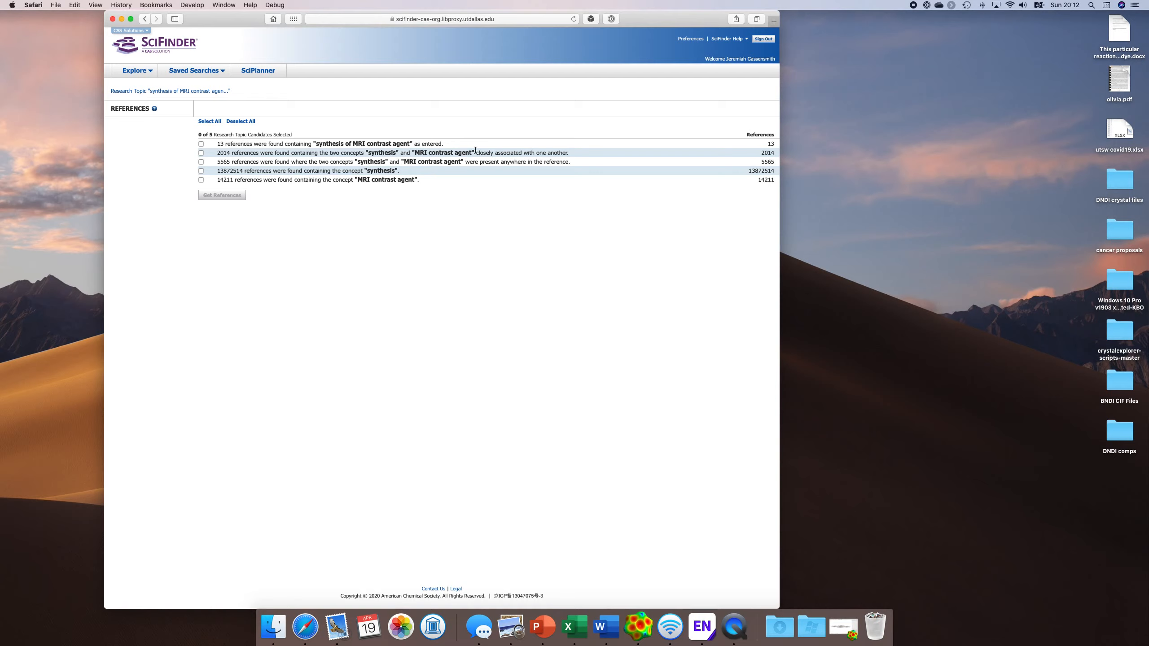
{"action": "left_click", "coordinate": [203, 153]}
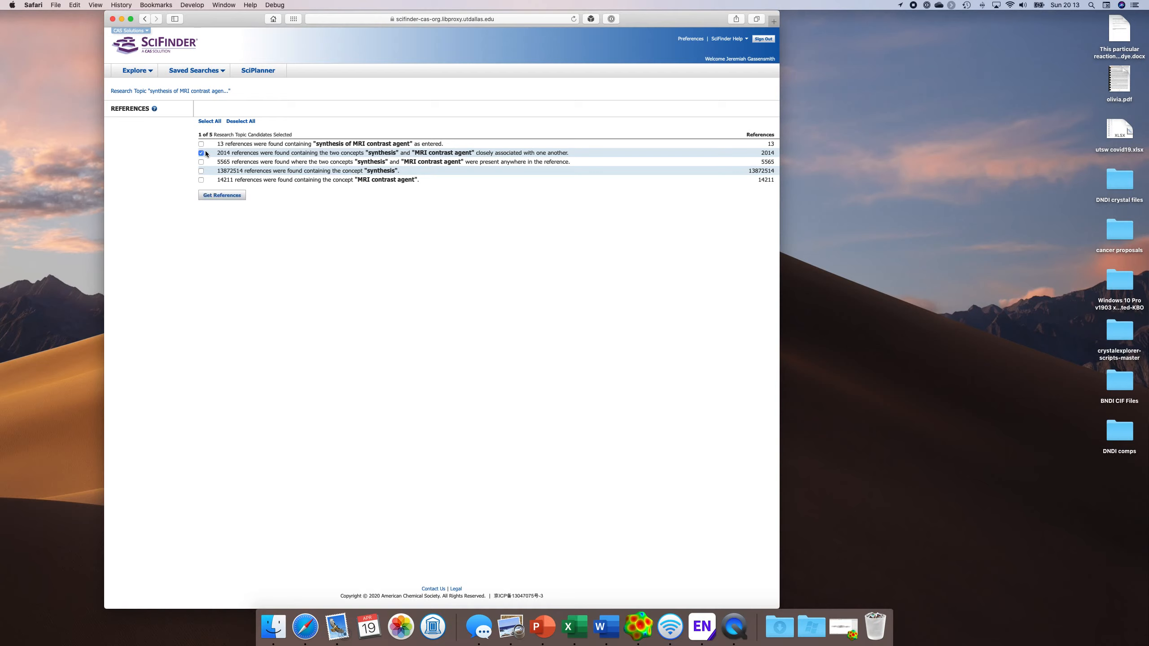
{"action": "left_click", "coordinate": [242, 196]}
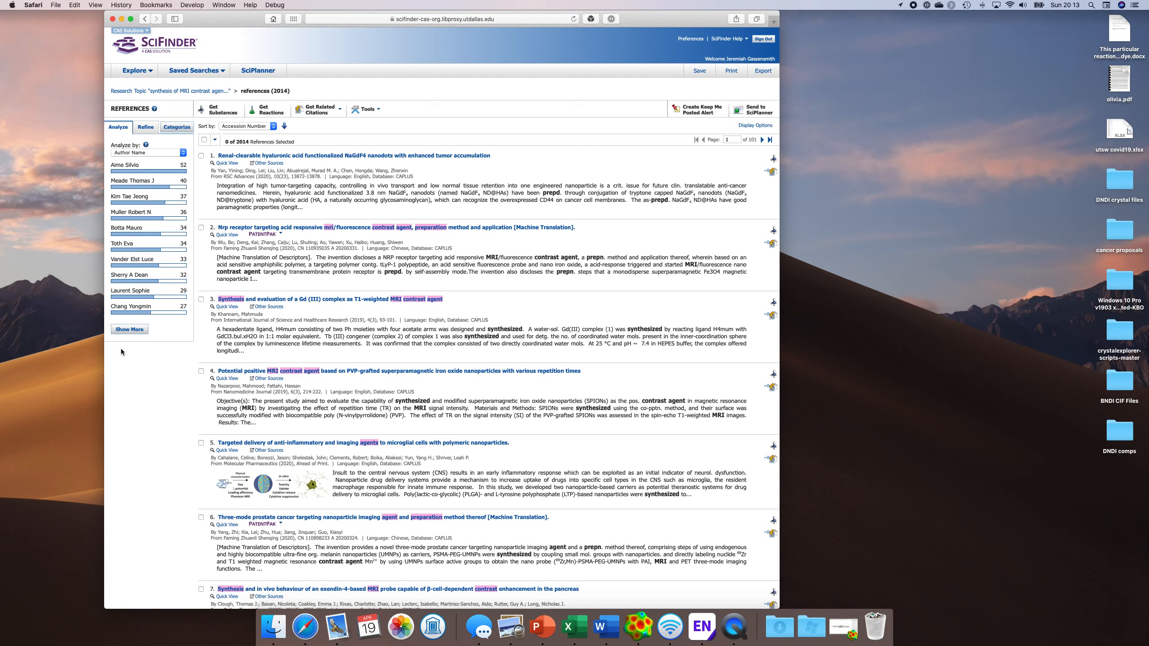
- Look through the Analyze categories and the Refine options for the references, including Publication Year
{"action": "left_click", "coordinate": [149, 130]}
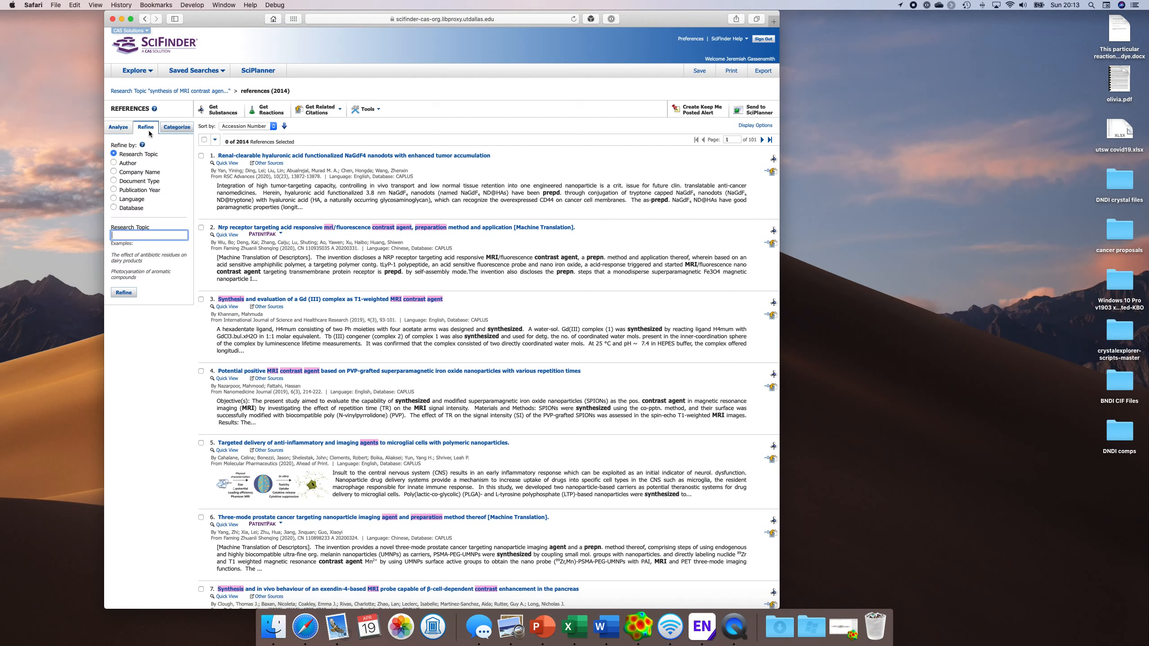
{"action": "left_click", "coordinate": [119, 128]}
{"action": "left_click", "coordinate": [149, 153]}
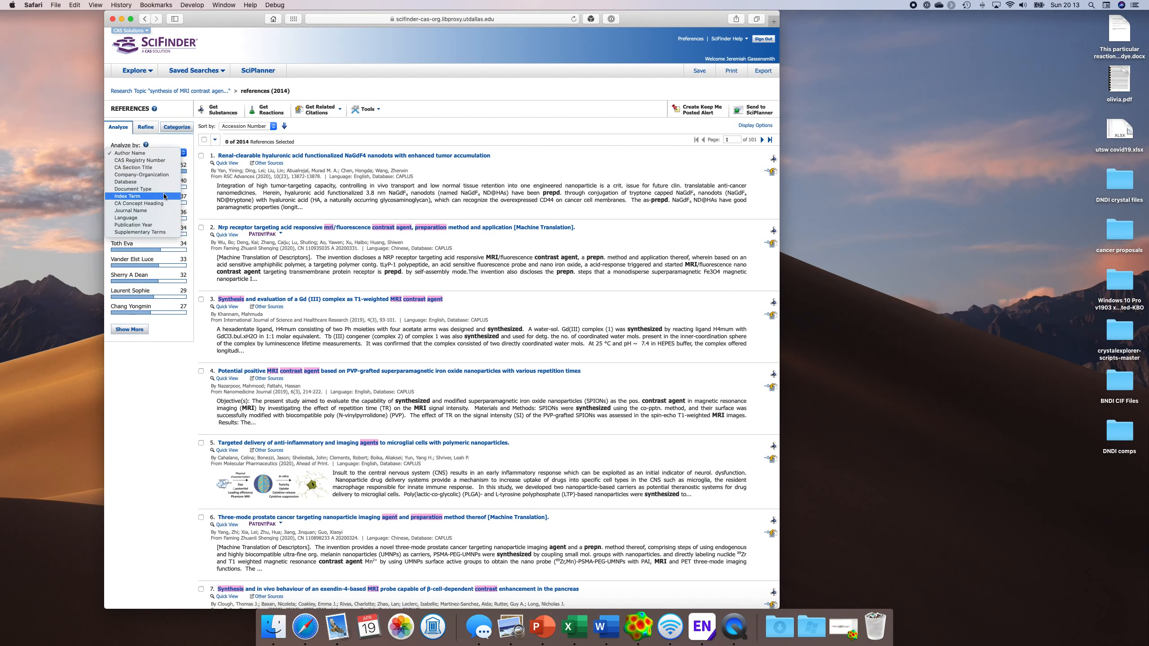
{"action": "left_click", "coordinate": [150, 128]}
{"action": "left_click", "coordinate": [152, 130]}
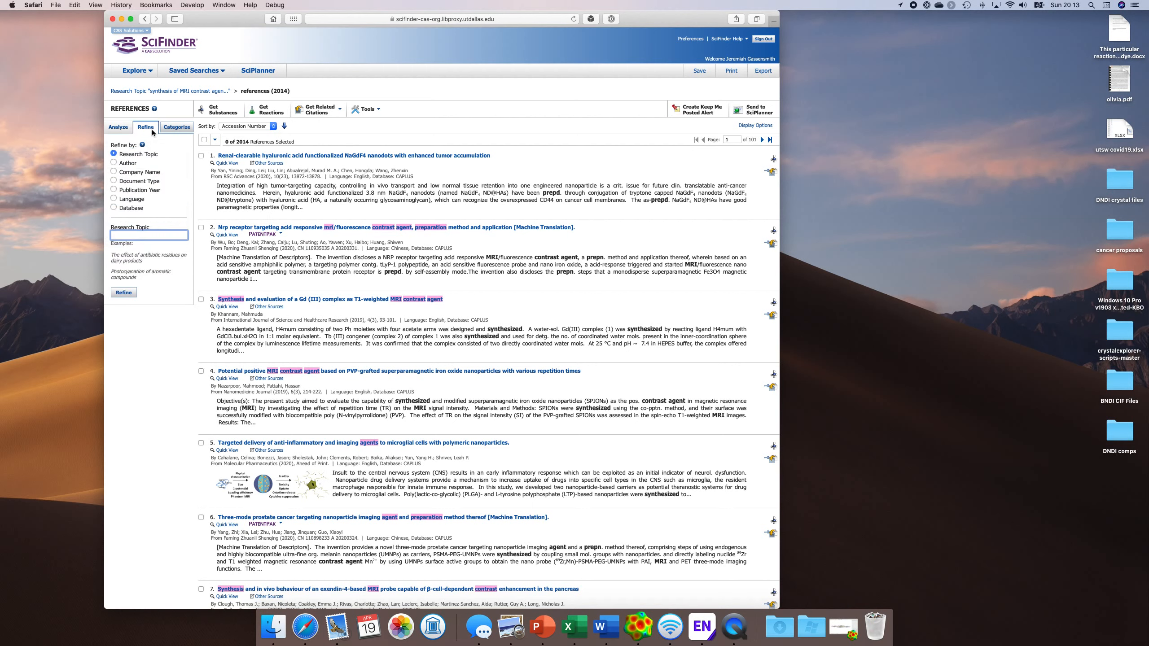
{"action": "left_click", "coordinate": [153, 192]}
{"action": "left_click", "coordinate": [114, 191]}
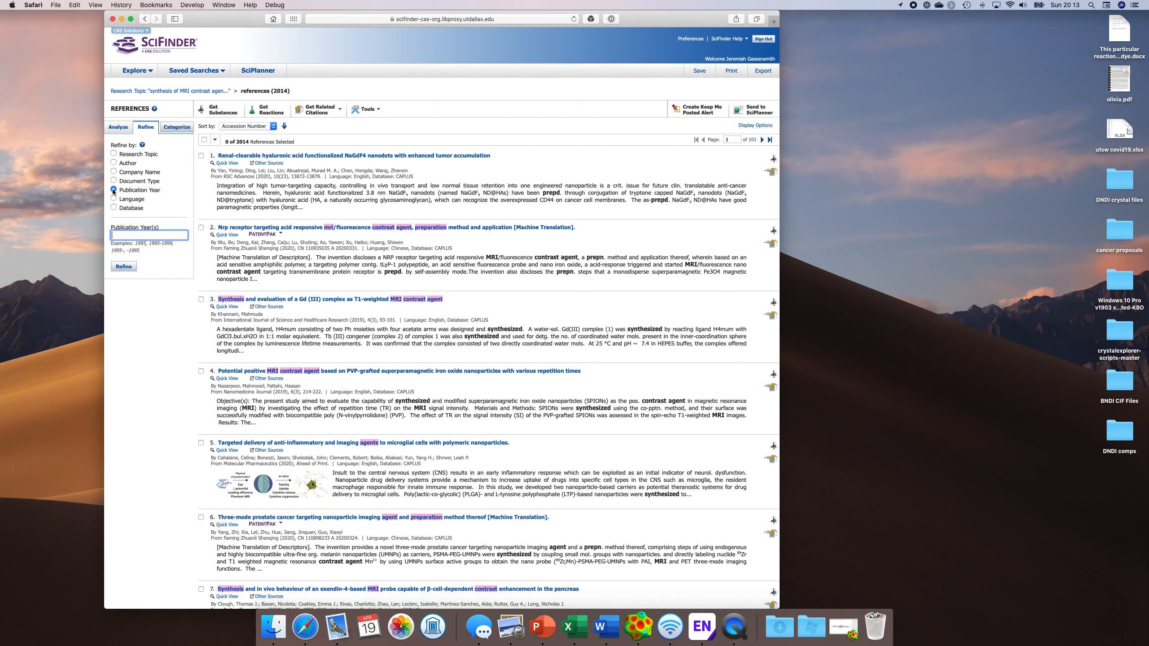
- Refine the references by document type to keep only Review documents
{"action": "left_click", "coordinate": [114, 181]}
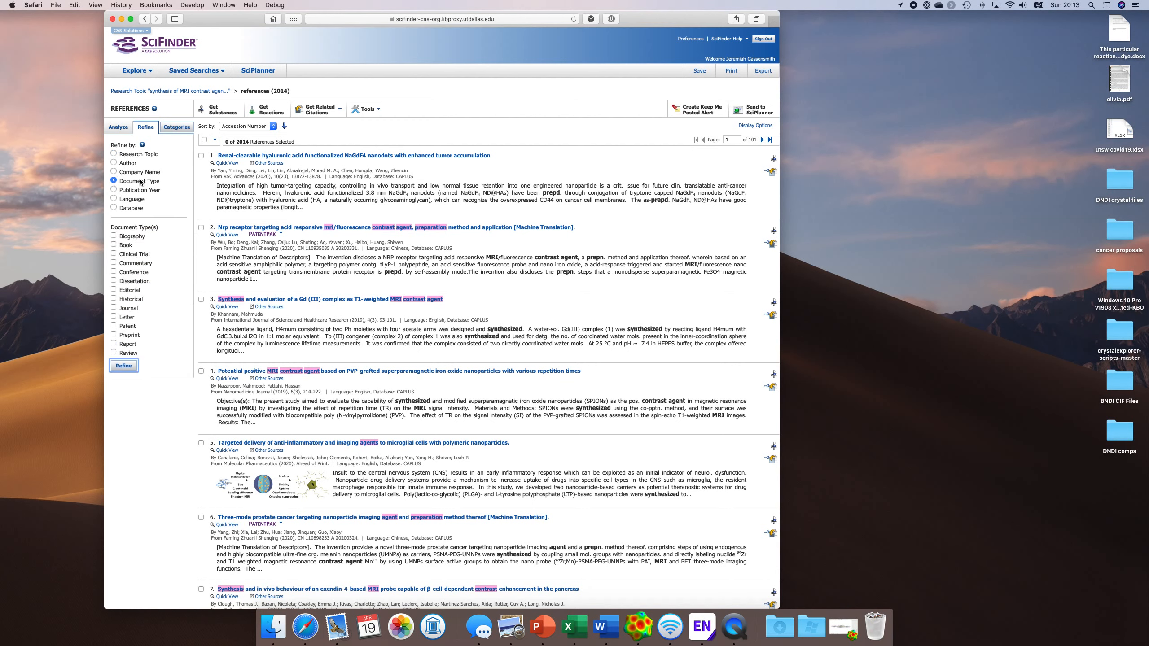
{"action": "left_click", "coordinate": [113, 352]}
{"action": "left_click", "coordinate": [124, 366]}
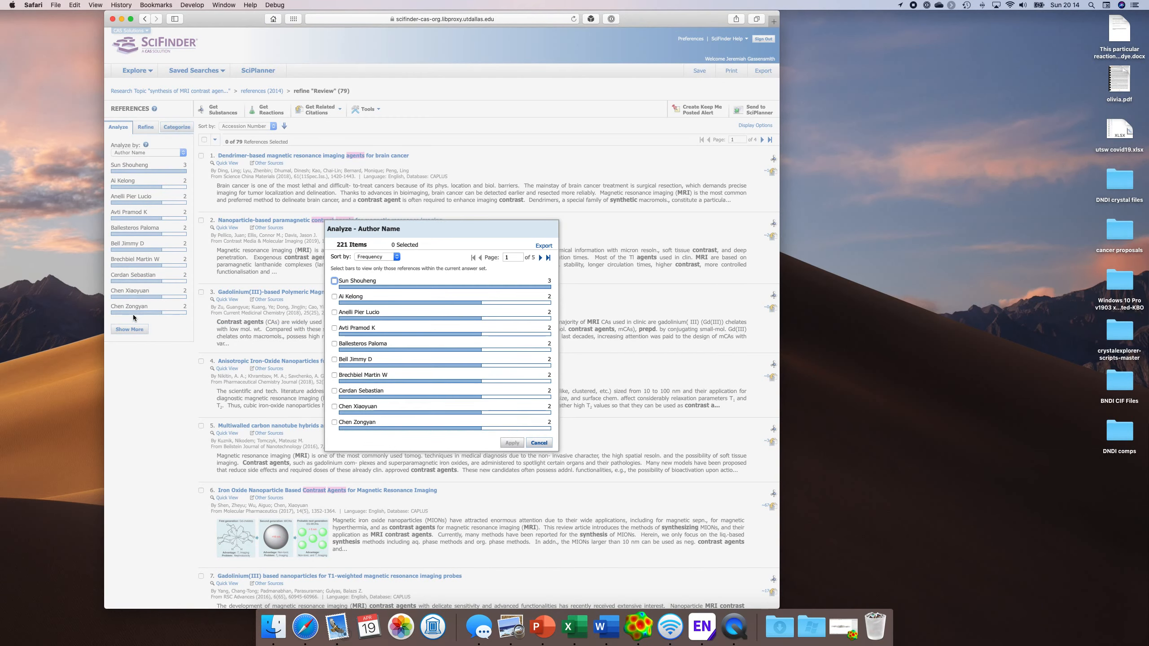
- Examine the full author-name analysis of the review references and close it without applying a selection
{"action": "scroll", "coordinate": [492, 414], "scroll_direction": "down", "scroll_amount": 5}
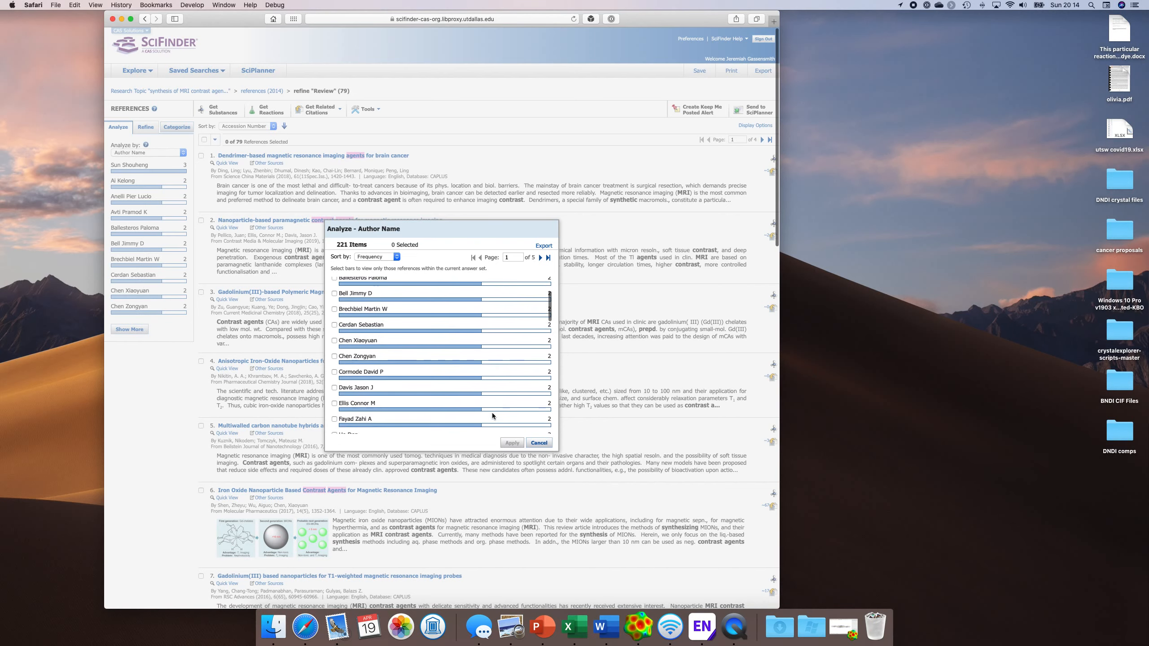
{"action": "scroll", "coordinate": [492, 415], "scroll_direction": "down", "scroll_amount": 5}
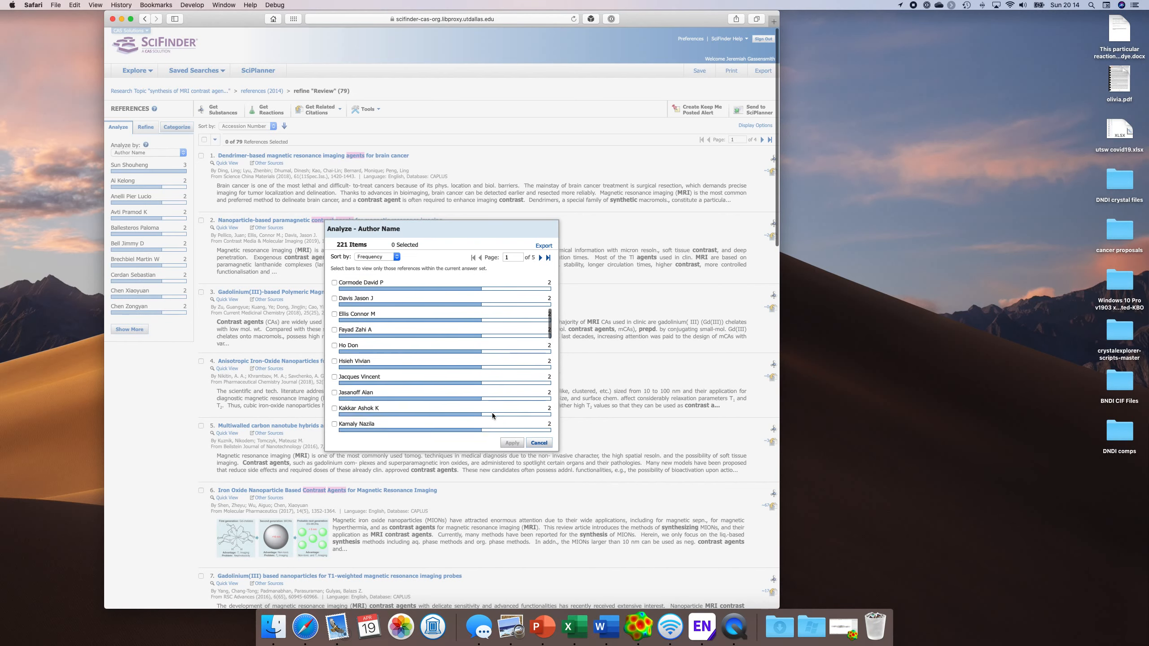
{"action": "scroll", "coordinate": [492, 415], "scroll_direction": "down", "scroll_amount": 4}
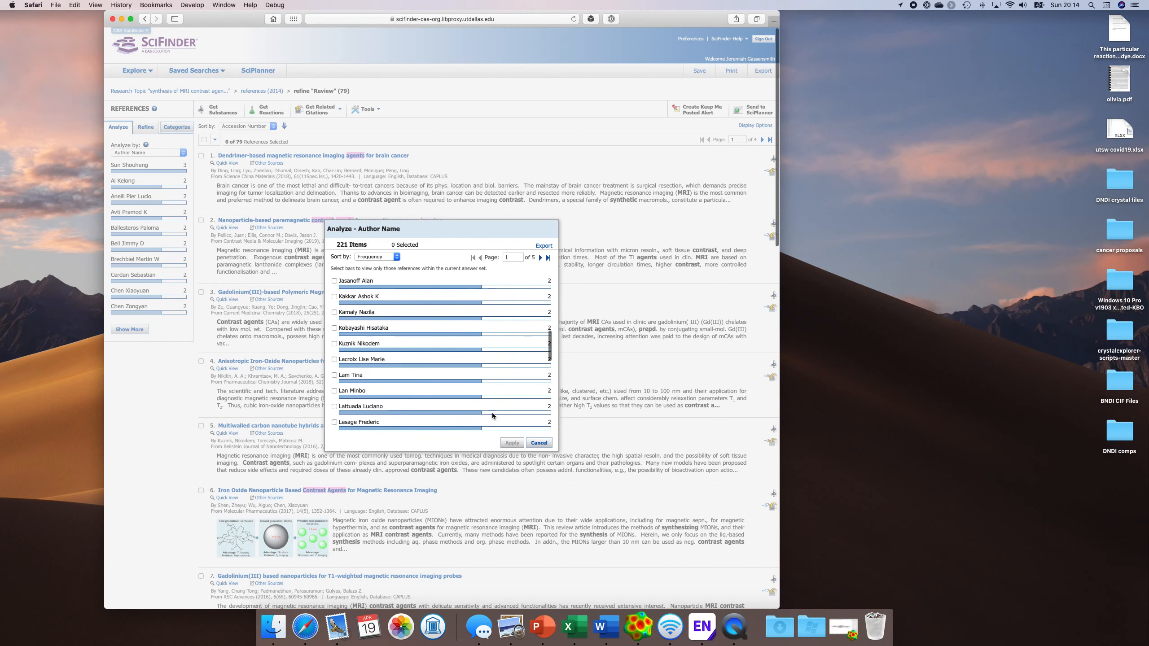
{"action": "scroll", "coordinate": [493, 415], "scroll_direction": "down", "scroll_amount": 4}
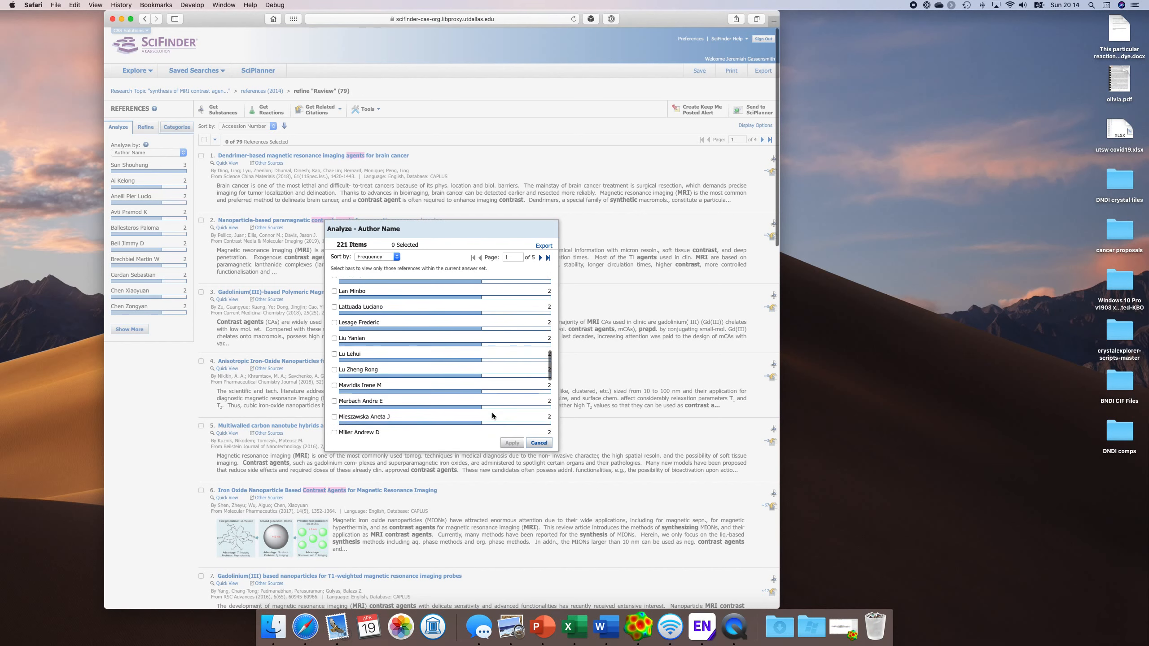
{"action": "scroll", "coordinate": [493, 415], "scroll_direction": "up", "scroll_amount": 8}
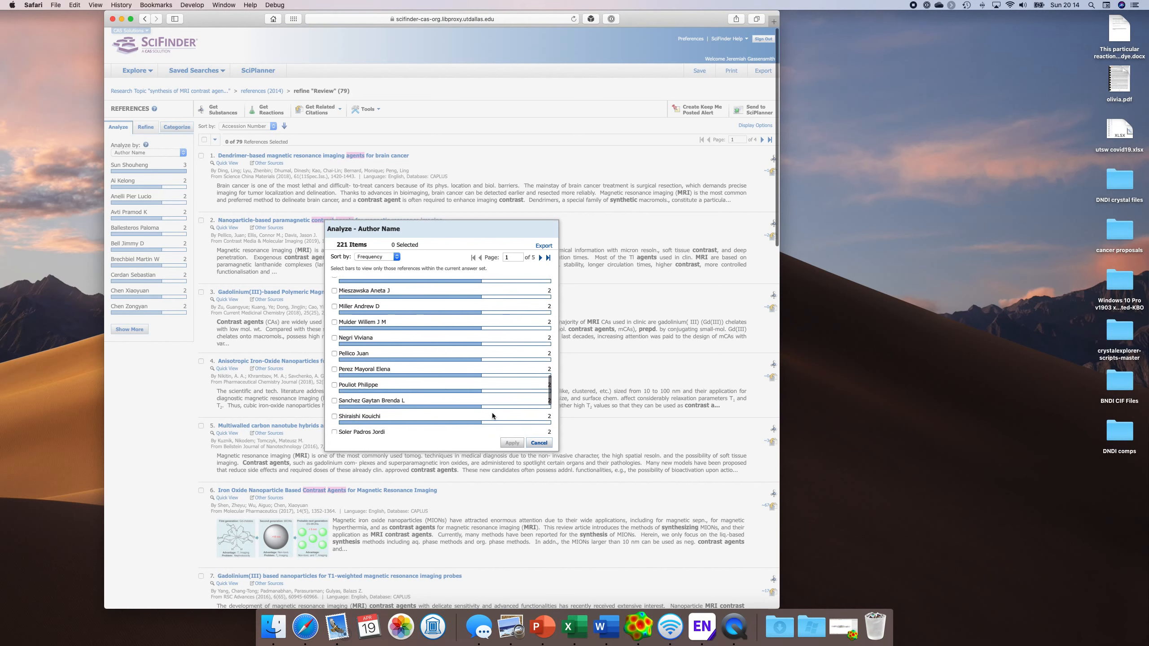
{"action": "scroll", "coordinate": [492, 413], "scroll_direction": "up", "scroll_amount": 5}
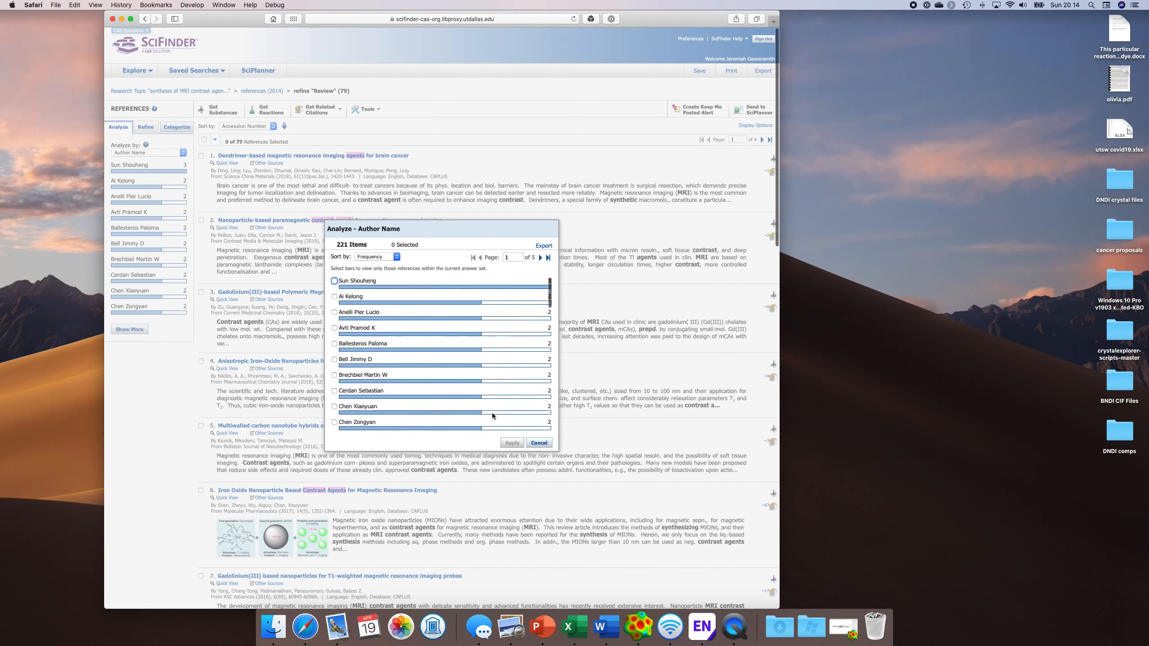
{"action": "left_click", "coordinate": [538, 442]}
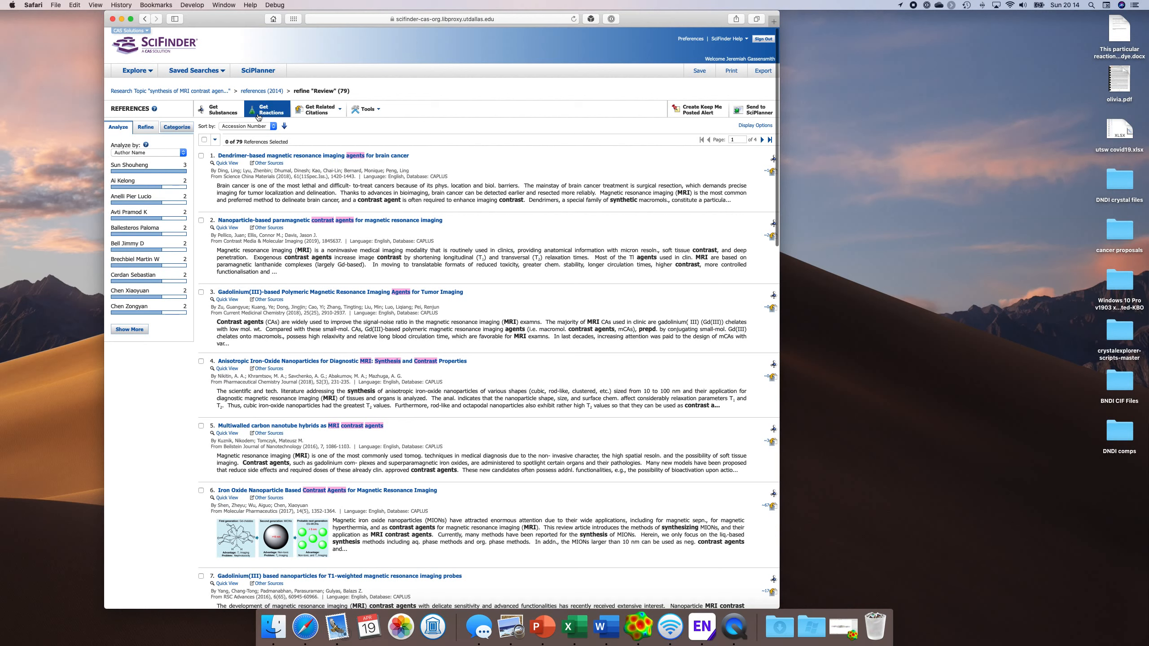
- Go back to the search page, open the Chemical Structure search's non-Java Structure Editor and move its window higher
{"action": "left_click", "coordinate": [165, 92]}
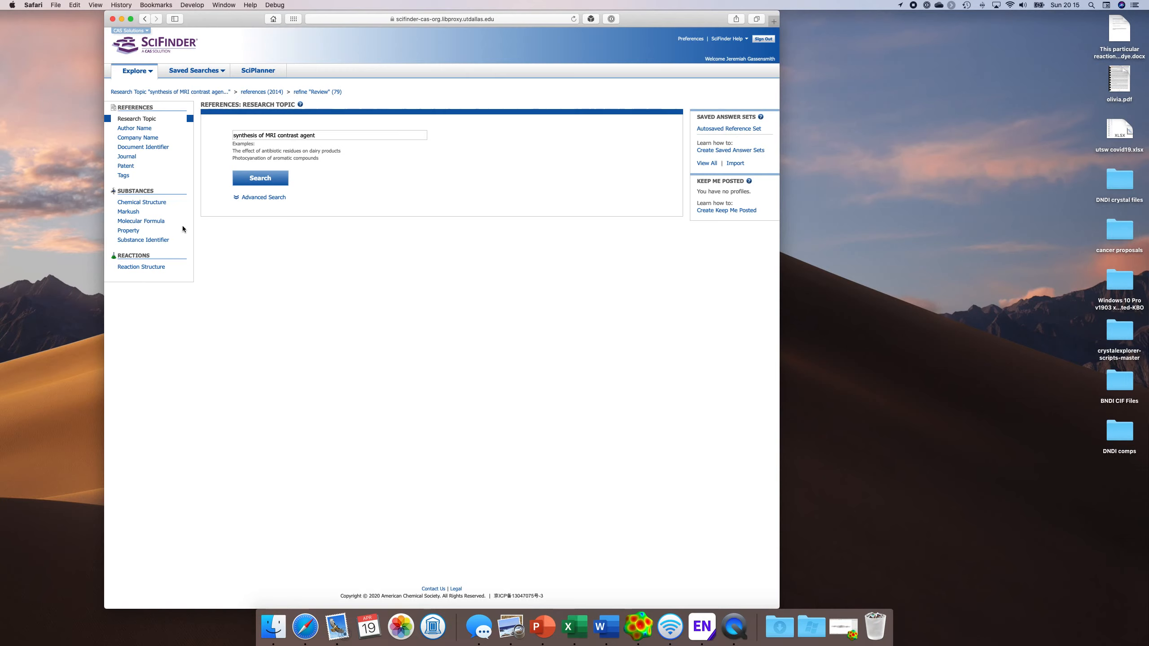
{"action": "left_click", "coordinate": [158, 204]}
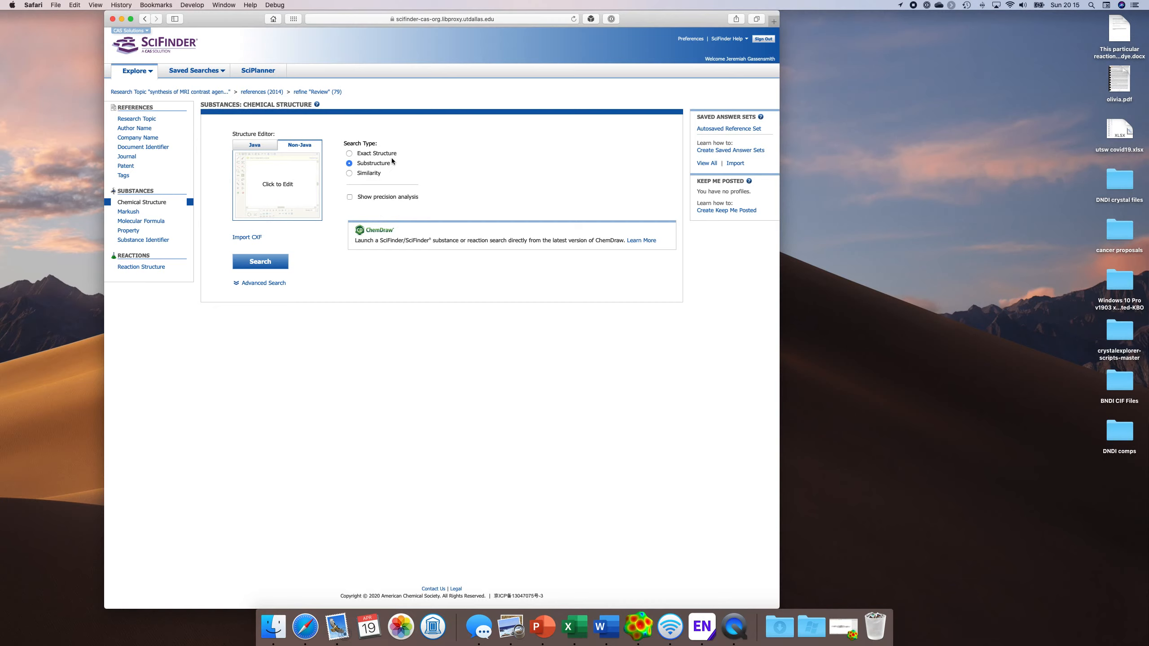
{"action": "left_click", "coordinate": [287, 210]}
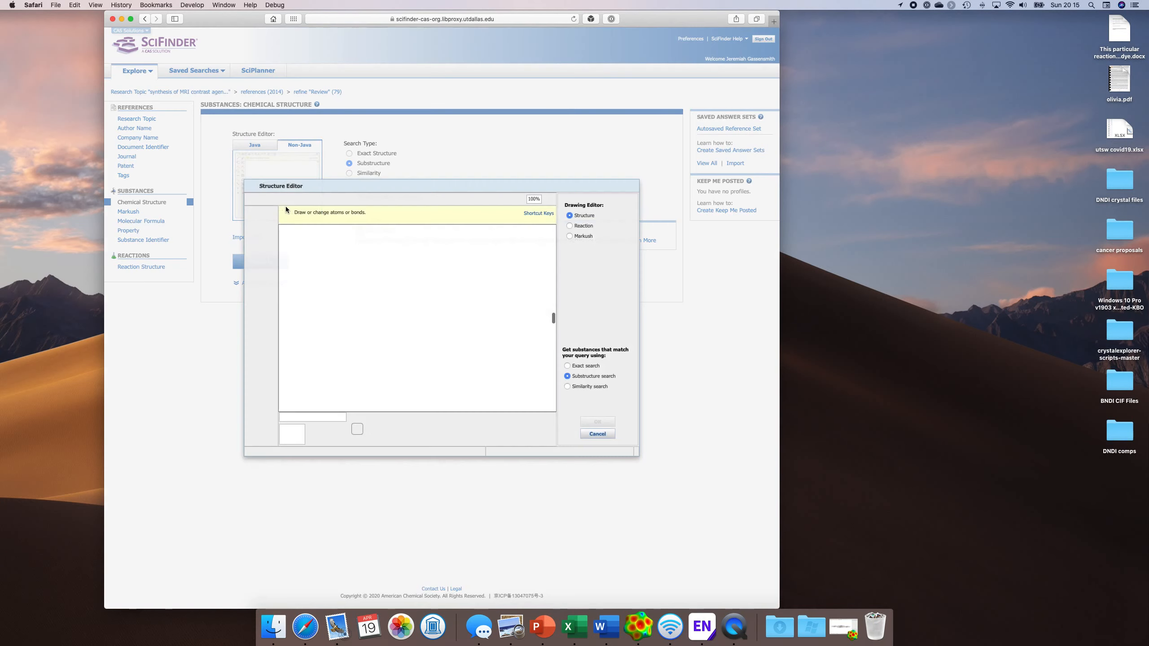
{"action": "left_click_drag", "start_coordinate": [351, 189], "coordinate": [310, 105]}
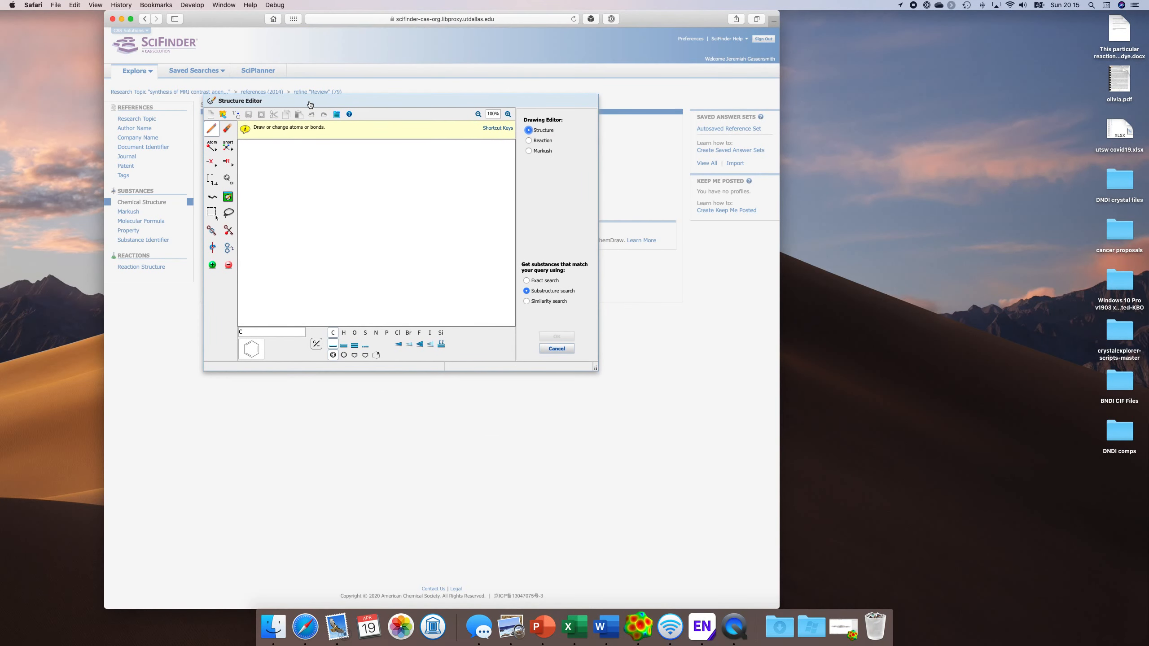
- Enlarge the Structure Editor window and place a five-membered ring near the middle of the canvas
{"action": "left_click_drag", "start_coordinate": [596, 370], "coordinate": [595, 367]}
{"action": "left_click_drag", "start_coordinate": [645, 413], "coordinate": [659, 429]}
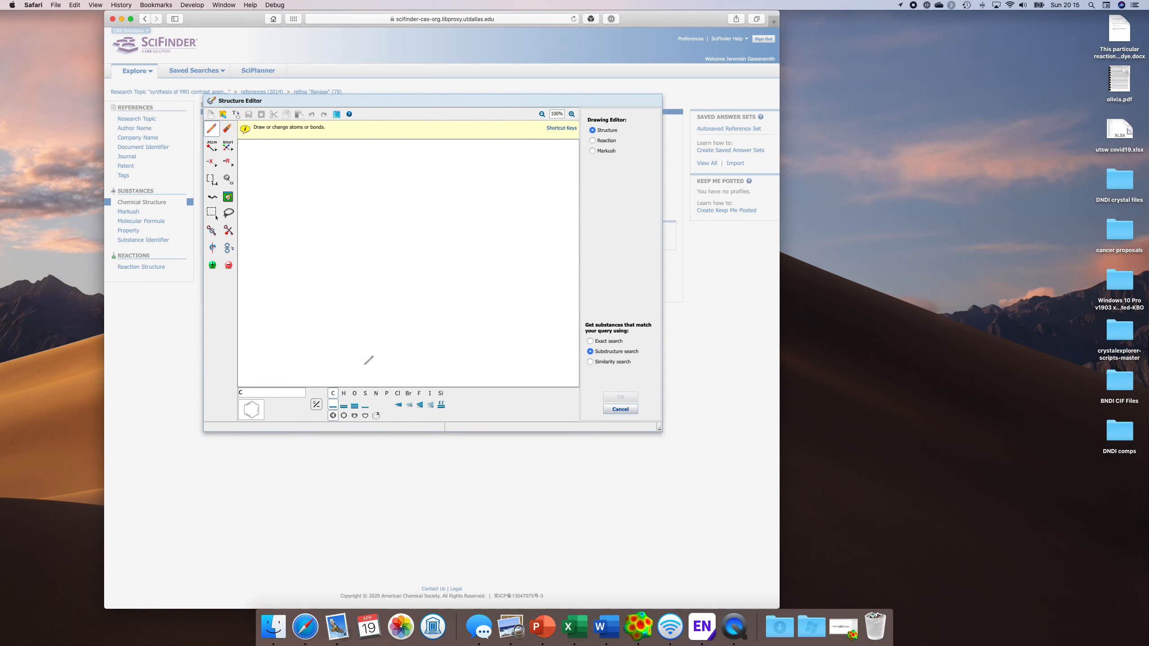
{"action": "left_click", "coordinate": [365, 416]}
{"action": "left_click", "coordinate": [399, 235]}
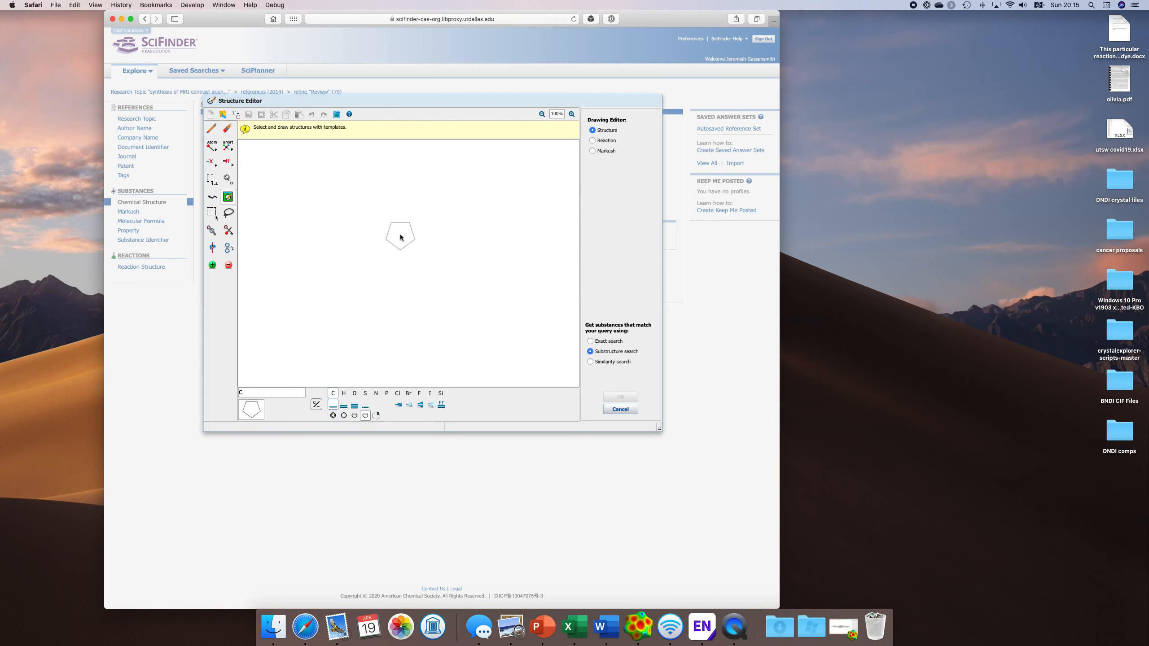
- Draw a double bond in the ring, single-bond substituents on both its carbons, and exocyclic double bonds on the two adjacent carbons
{"action": "left_click", "coordinate": [211, 128]}
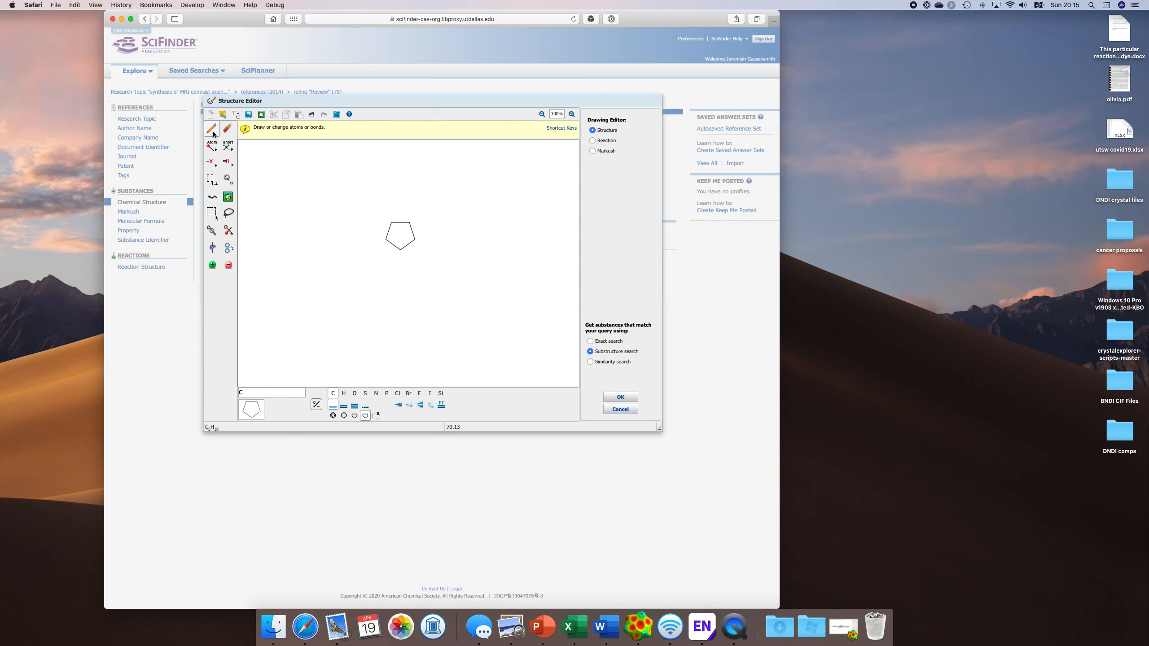
{"action": "left_click", "coordinate": [388, 228]}
{"action": "left_click_drag", "start_coordinate": [391, 223], "coordinate": [384, 208]}
{"action": "mouse_move", "coordinate": [386, 238]}
{"action": "left_mouse_down"}
{"action": "mouse_move", "coordinate": [368, 244]}
{"action": "mouse_move", "coordinate": [400, 268]}
{"action": "left_mouse_up"}
{"action": "left_click_drag", "start_coordinate": [410, 223], "coordinate": [424, 208]}
{"action": "left_click", "coordinate": [416, 215]}
{"action": "left_click", "coordinate": [400, 259]}
- Change the ends of both exocyclic double bonds to oxygen and the ring atom between those carbons to nitrogen
{"action": "left_click", "coordinate": [357, 394]}
{"action": "left_click", "coordinate": [401, 268]}
{"action": "left_click", "coordinate": [422, 209]}
{"action": "left_click", "coordinate": [421, 210]}
{"action": "left_click", "coordinate": [376, 393]}
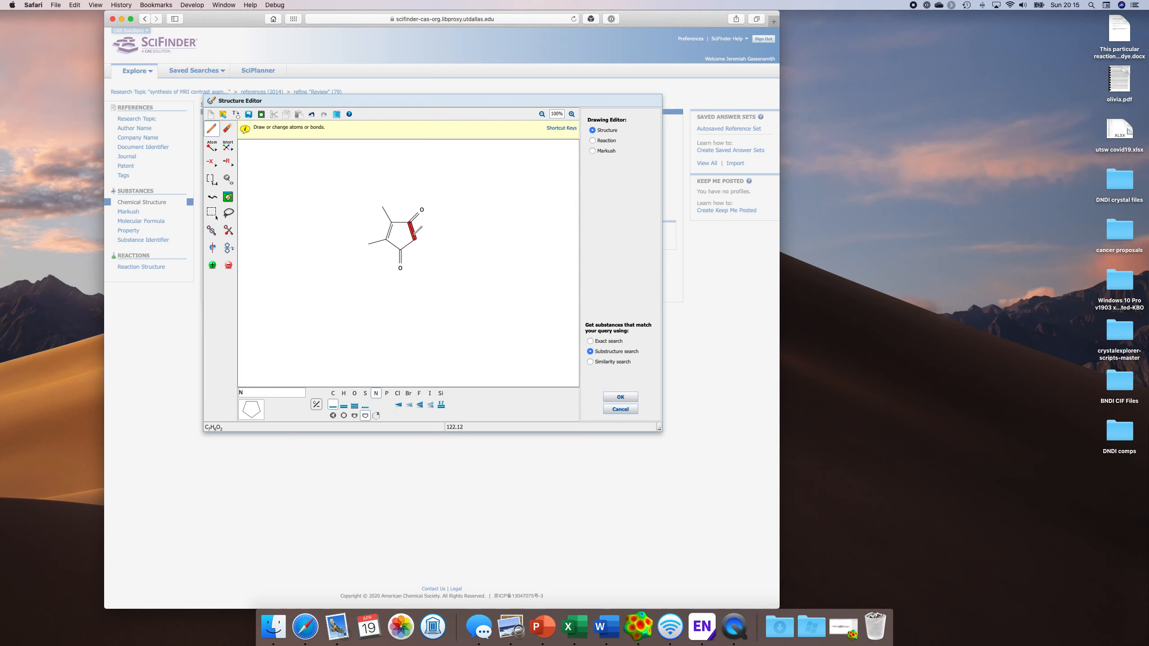
{"action": "left_click", "coordinate": [415, 239]}
- Change the ends of the two single-bond substituents on the ring's double bond to bromine
{"action": "left_click", "coordinate": [408, 393]}
{"action": "left_click", "coordinate": [368, 244]}
{"action": "left_click", "coordinate": [382, 207]}
- Attach a methyl group to the ring nitrogen of the dibromomaleimide
{"action": "left_click", "coordinate": [376, 393]}
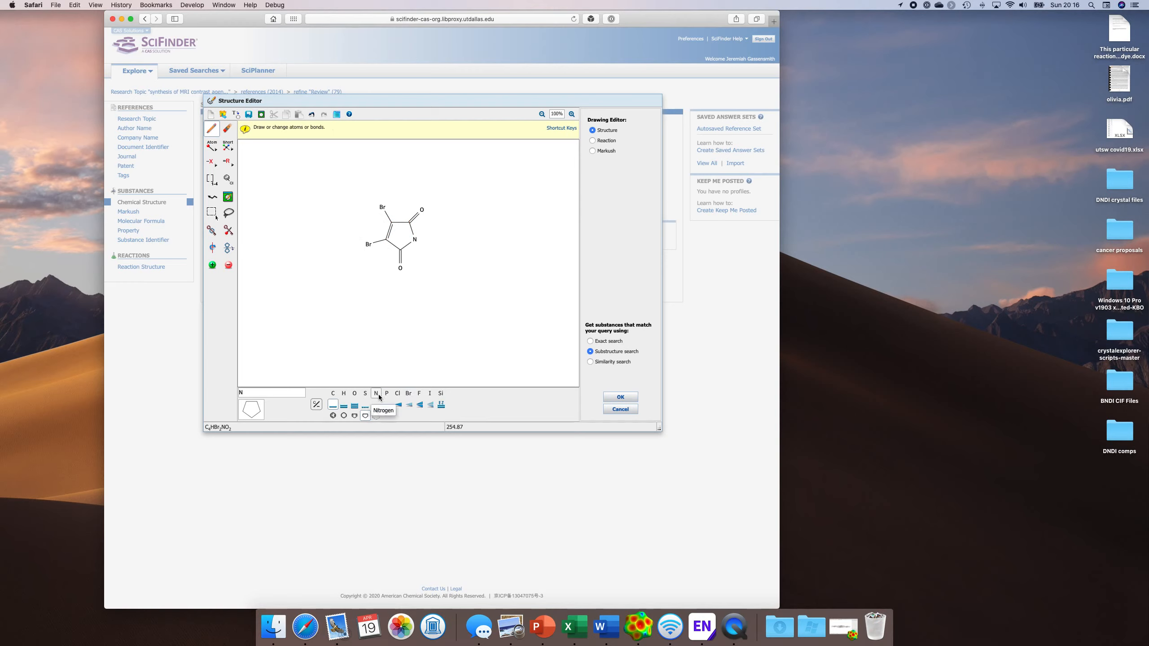
{"action": "left_click", "coordinate": [333, 409]}
{"action": "left_click", "coordinate": [414, 239]}
{"action": "left_click", "coordinate": [333, 393]}
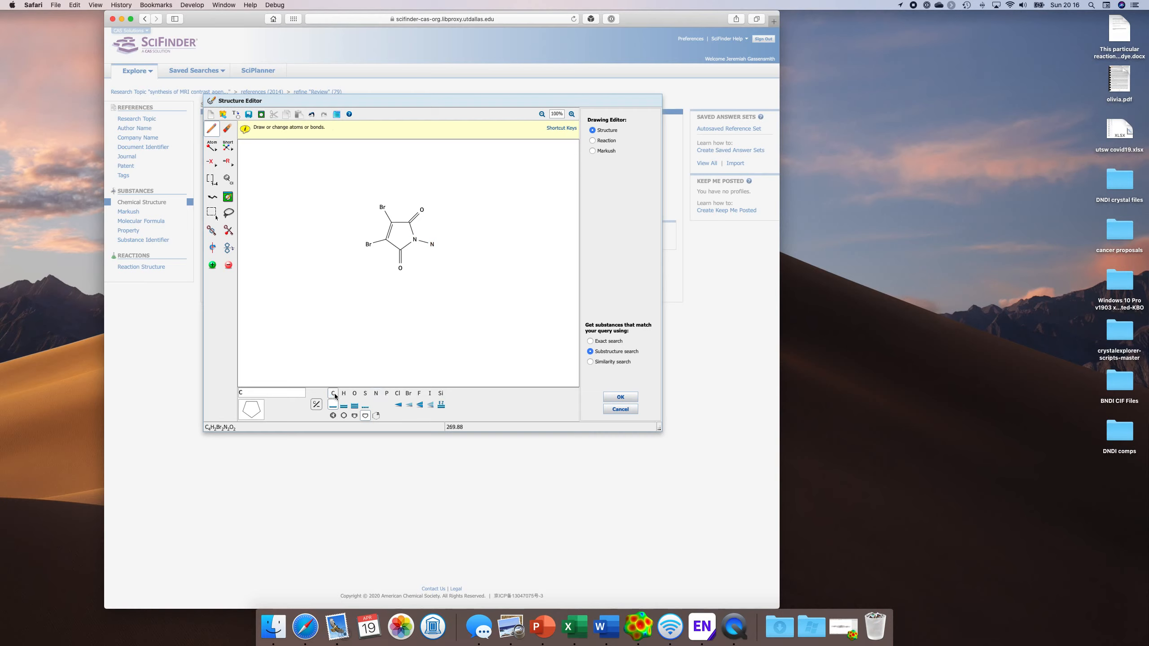
{"action": "left_click", "coordinate": [433, 244]}
- Accept the drawn dibromomaleimide, run a substructure search with it and look through the resulting substances
{"action": "left_click", "coordinate": [623, 399]}
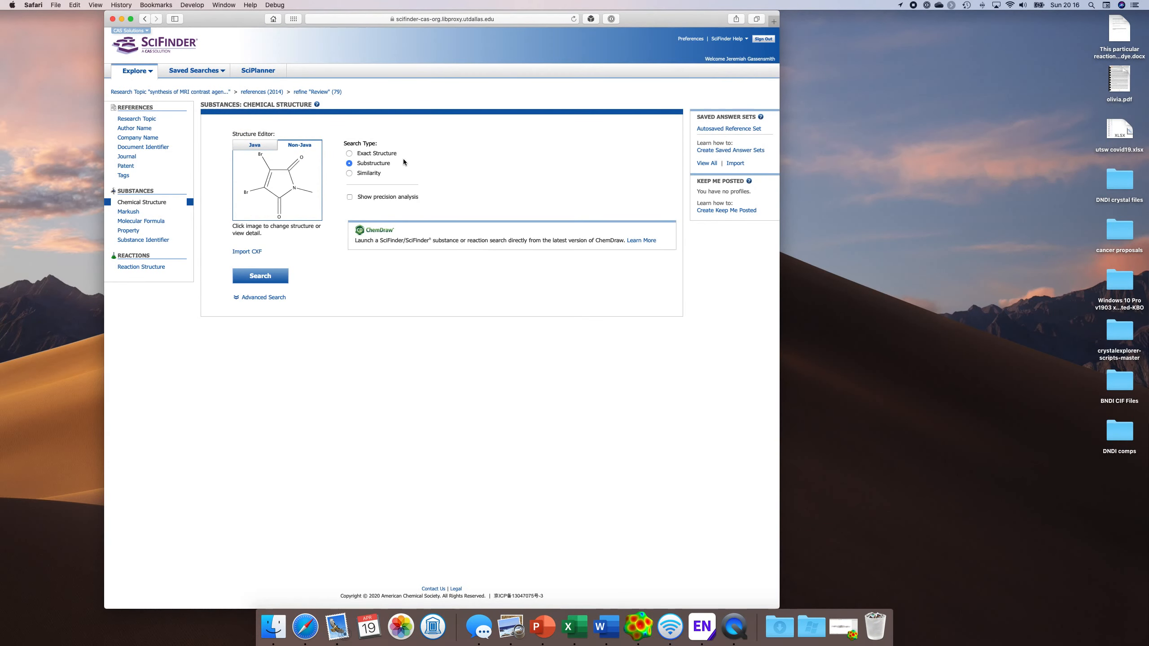
{"action": "left_click", "coordinate": [260, 275]}
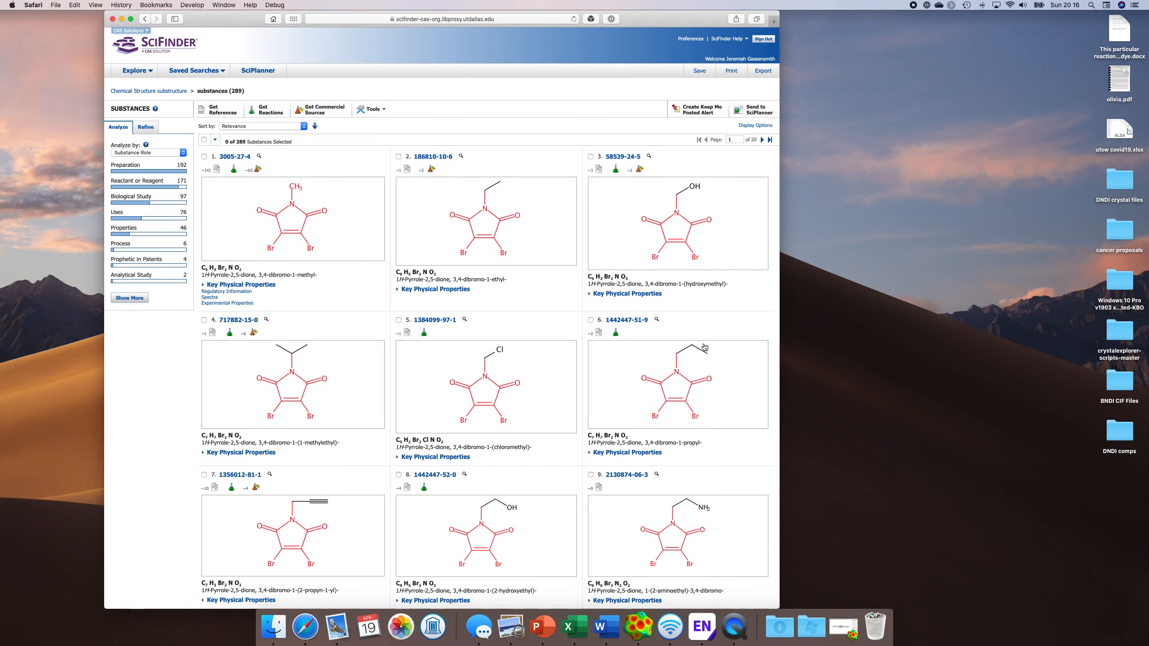
{"action": "scroll", "coordinate": [294, 373], "scroll_direction": "down", "scroll_amount": 5}
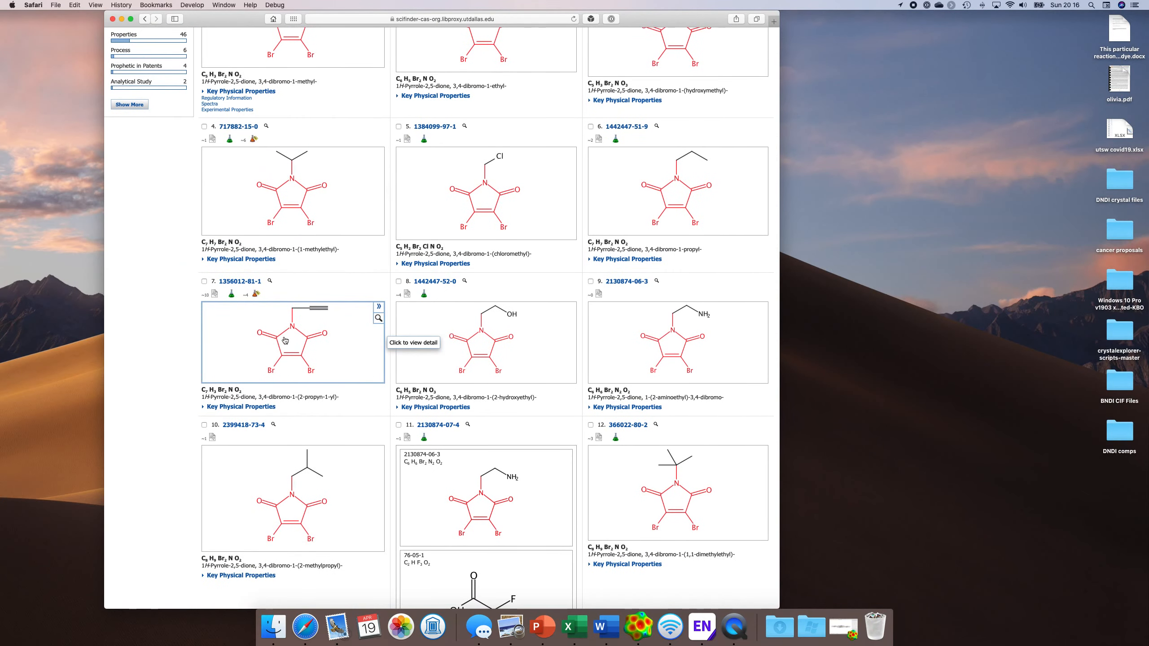
{"action": "scroll", "coordinate": [340, 371], "scroll_direction": "up", "scroll_amount": 1}
{"action": "scroll", "coordinate": [340, 371], "scroll_direction": "up", "scroll_amount": 5}
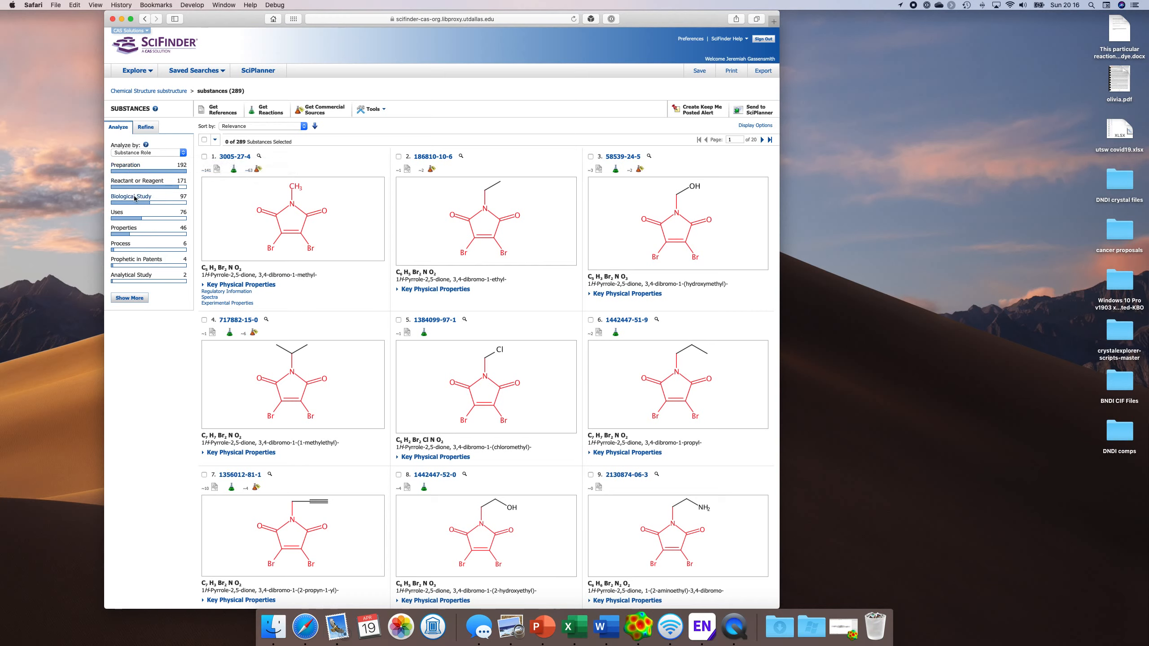
- View the Refine options for the substances and get reactions for all substances with the reaction role Product
{"action": "left_click", "coordinate": [150, 127]}
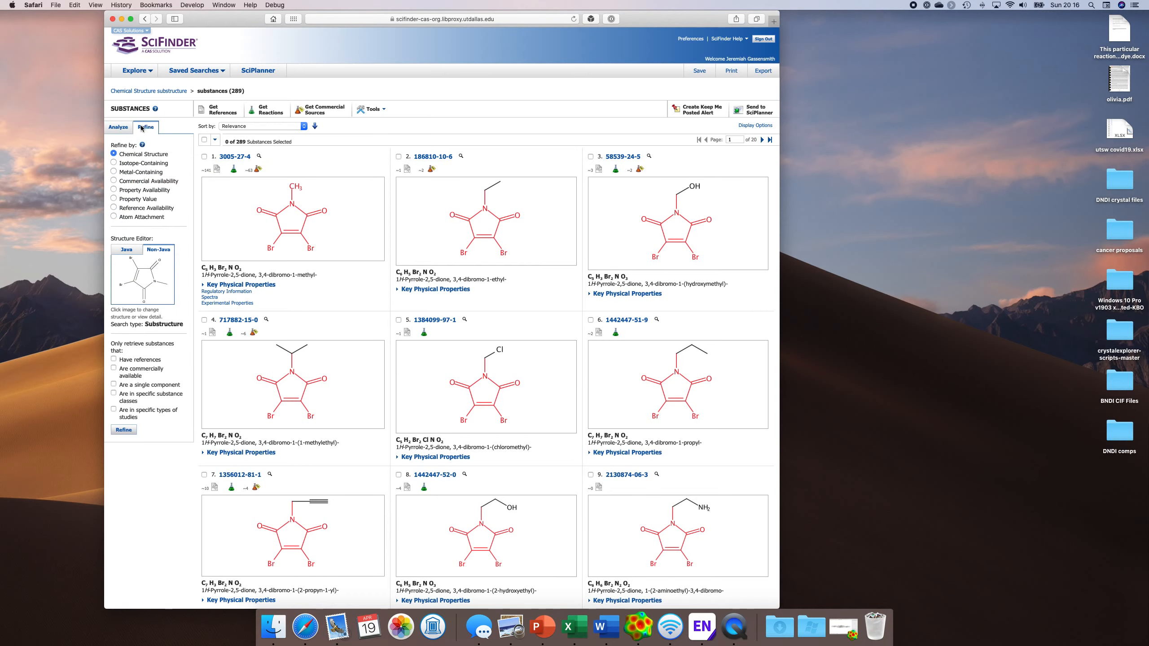
{"action": "left_click", "coordinate": [118, 127]}
{"action": "left_click", "coordinate": [262, 112]}
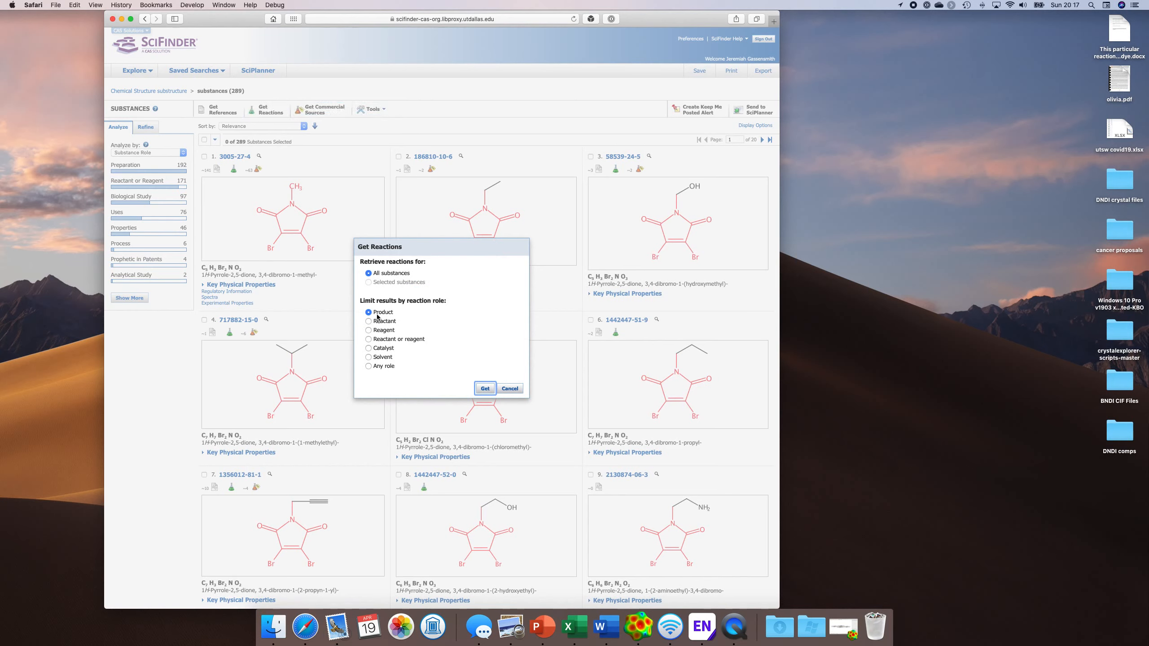
{"action": "left_click", "coordinate": [485, 388]}
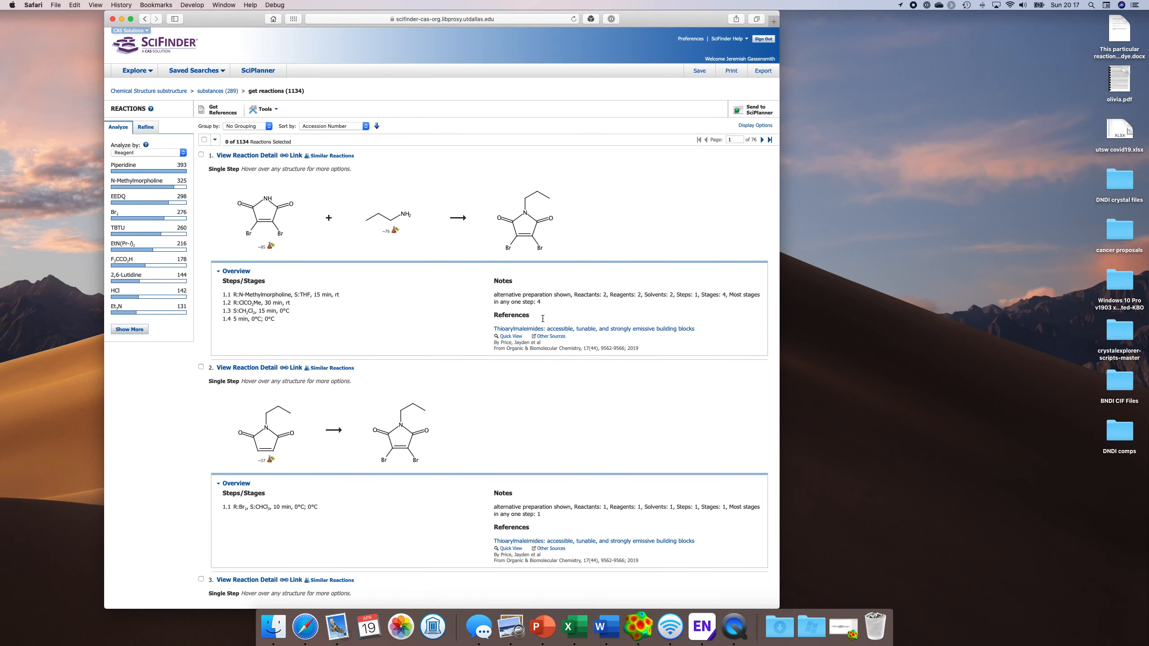
- Examine the retrieved reactions, including their schemes, steps, conditions and references
{"action": "mouse_move", "coordinate": [538, 225]}
{"action": "scroll", "coordinate": [538, 225], "scroll_direction": "down", "scroll_amount": 5}
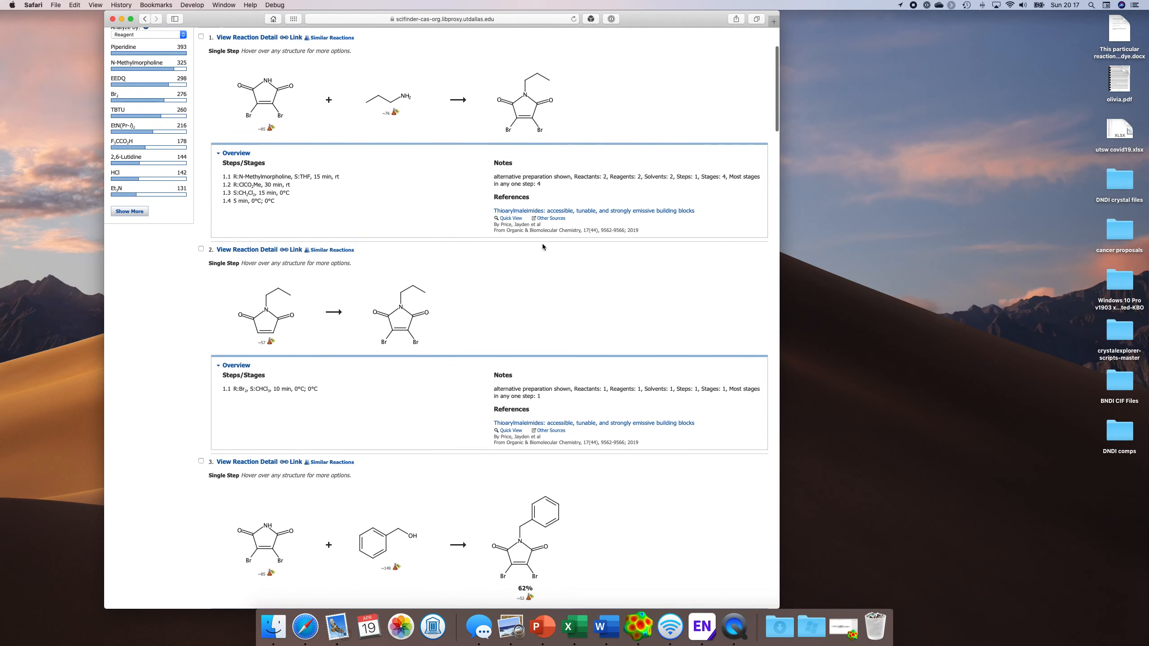
{"action": "scroll", "coordinate": [268, 408], "scroll_direction": "down", "scroll_amount": 1}
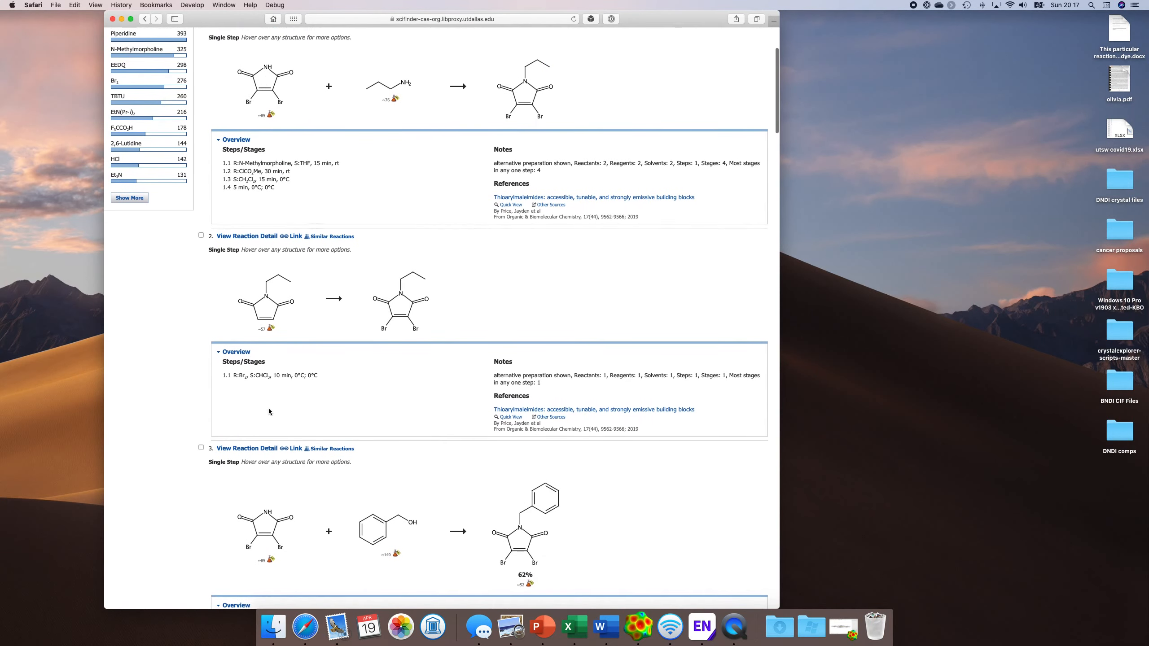
{"action": "scroll", "coordinate": [268, 410], "scroll_direction": "down", "scroll_amount": 8}
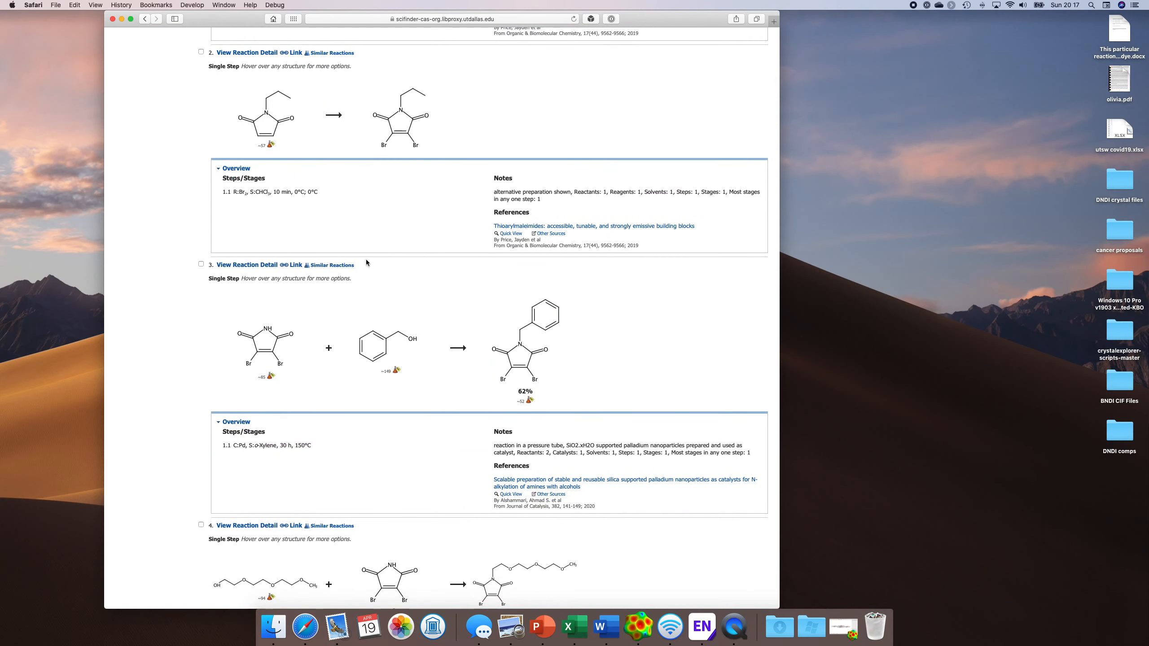
{"action": "scroll", "coordinate": [398, 260], "scroll_direction": "down", "scroll_amount": 4}
{"action": "scroll", "coordinate": [366, 262], "scroll_direction": "down", "scroll_amount": 2}
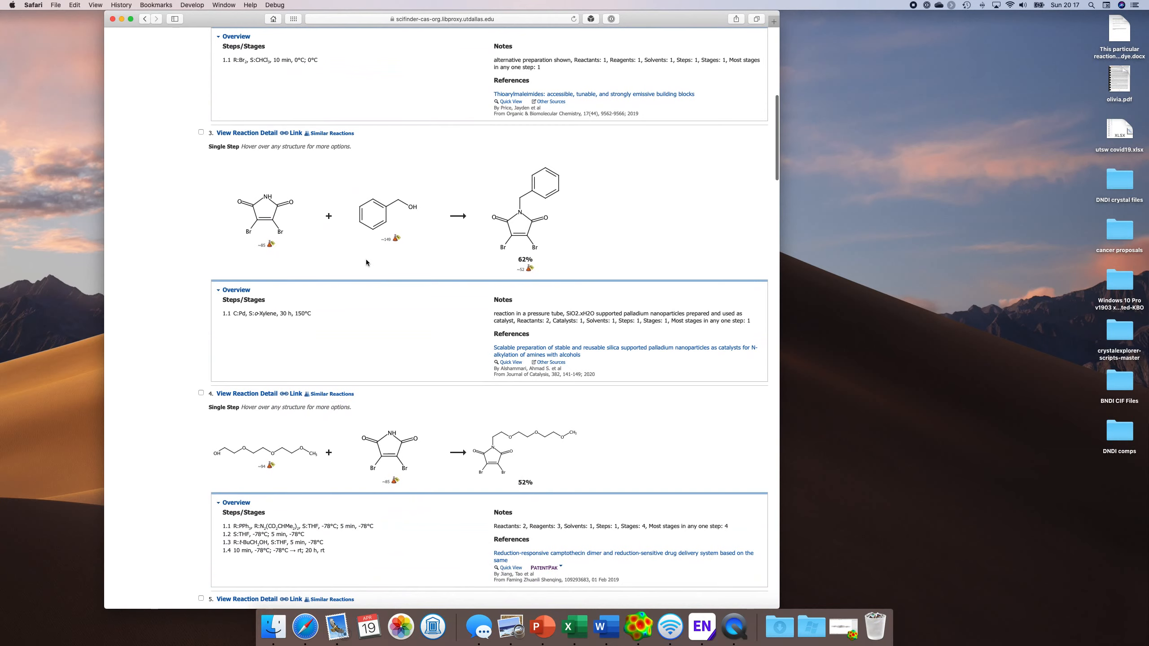
{"action": "scroll", "coordinate": [366, 262], "scroll_direction": "down", "scroll_amount": 8}
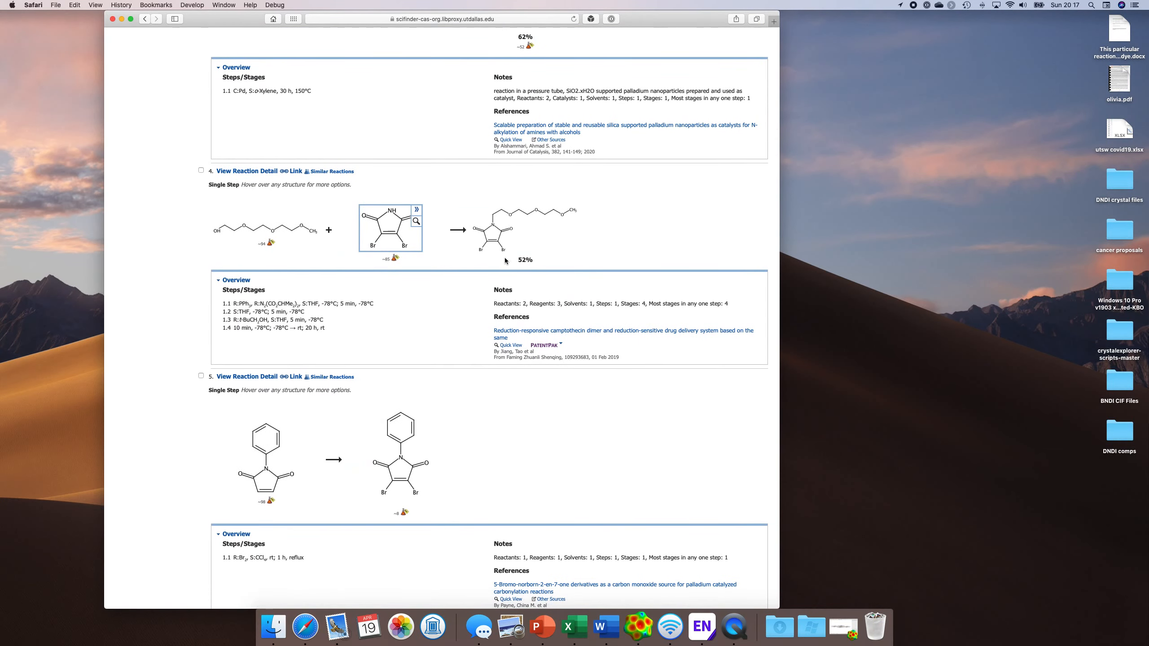
{"action": "scroll", "coordinate": [530, 263], "scroll_direction": "down", "scroll_amount": 5}
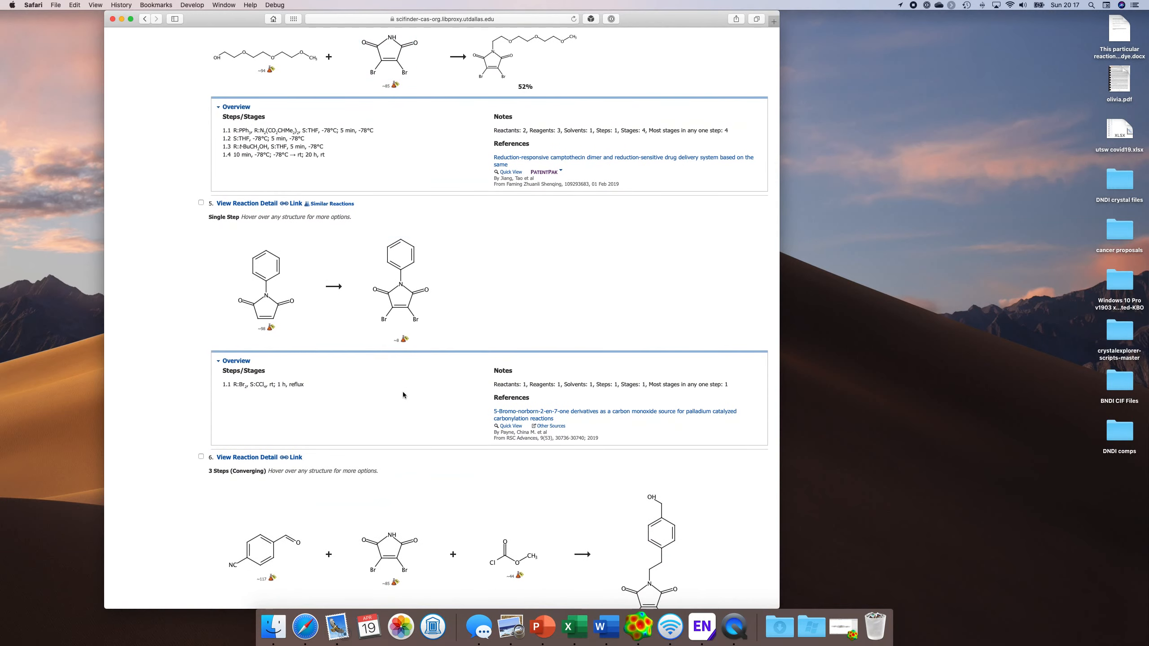
{"action": "scroll", "coordinate": [402, 391], "scroll_direction": "down", "scroll_amount": 7}
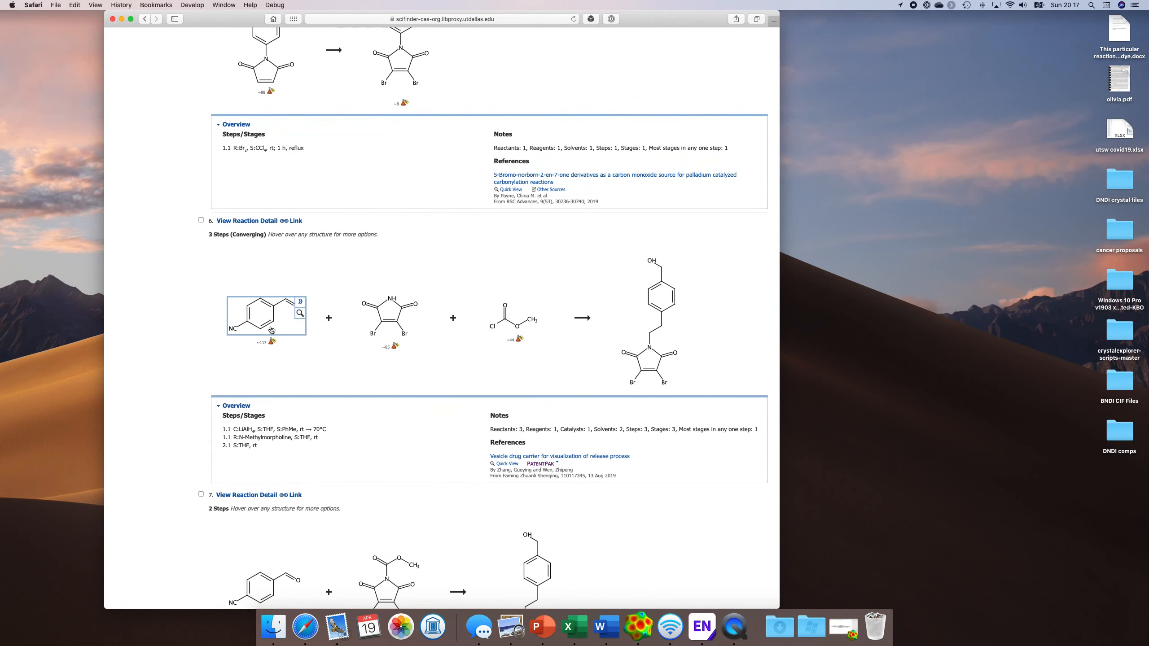
{"action": "scroll", "coordinate": [436, 339], "scroll_direction": "down", "scroll_amount": 4}
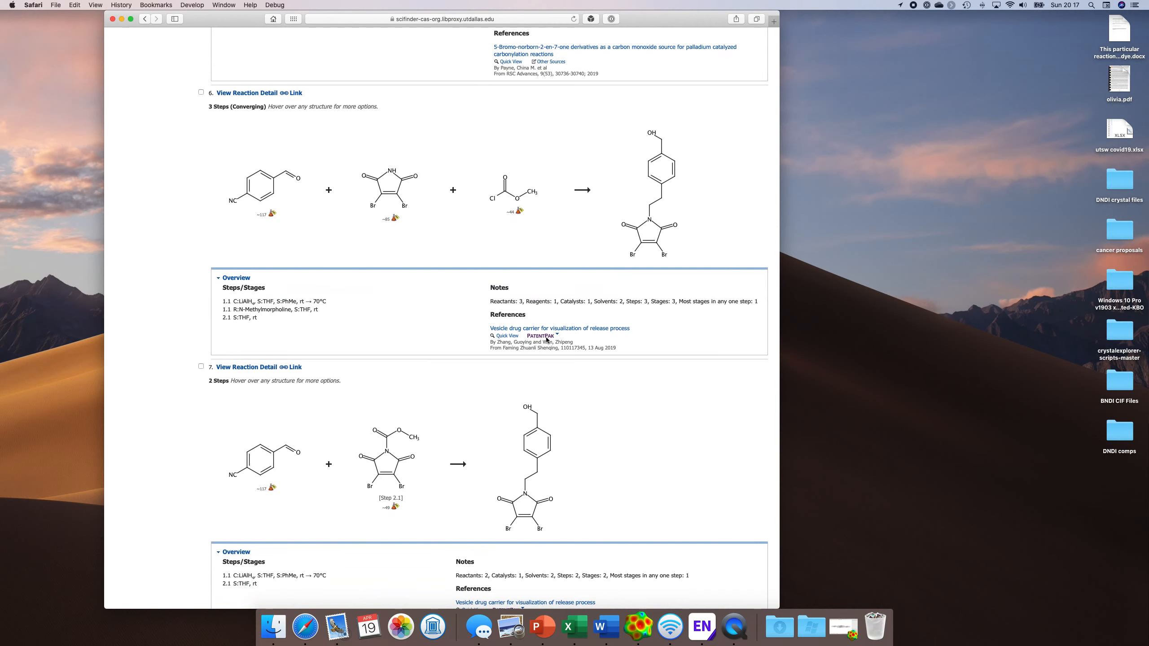
{"action": "scroll", "coordinate": [416, 400], "scroll_direction": "down", "scroll_amount": 5}
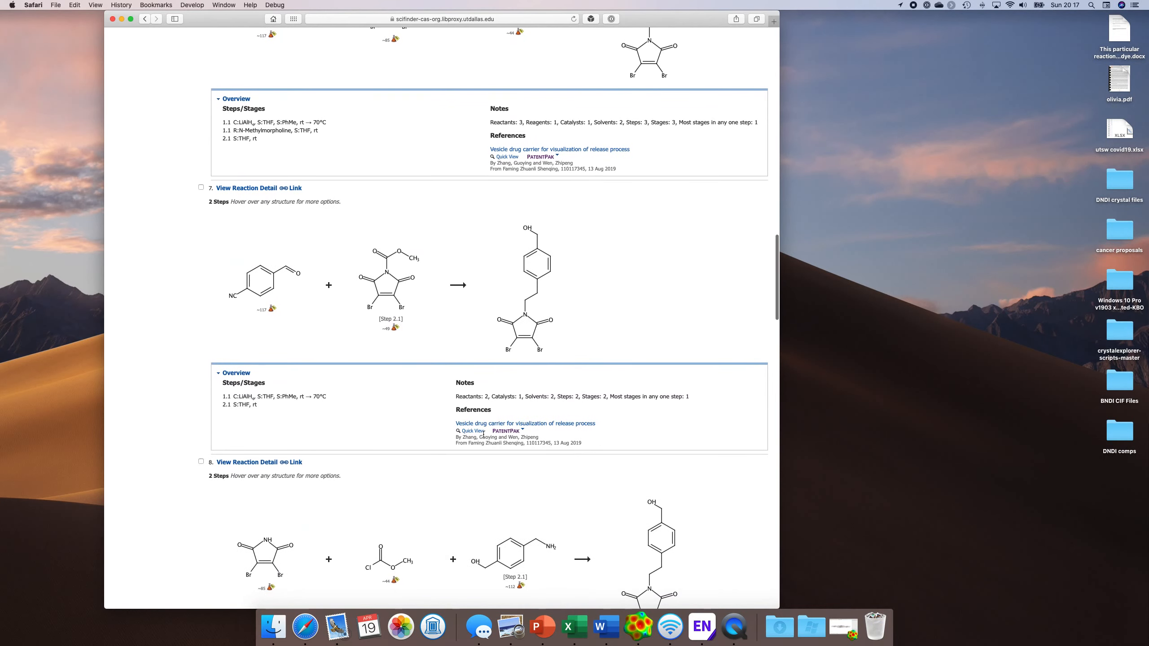
{"action": "scroll", "coordinate": [457, 435], "scroll_direction": "down", "scroll_amount": 3}
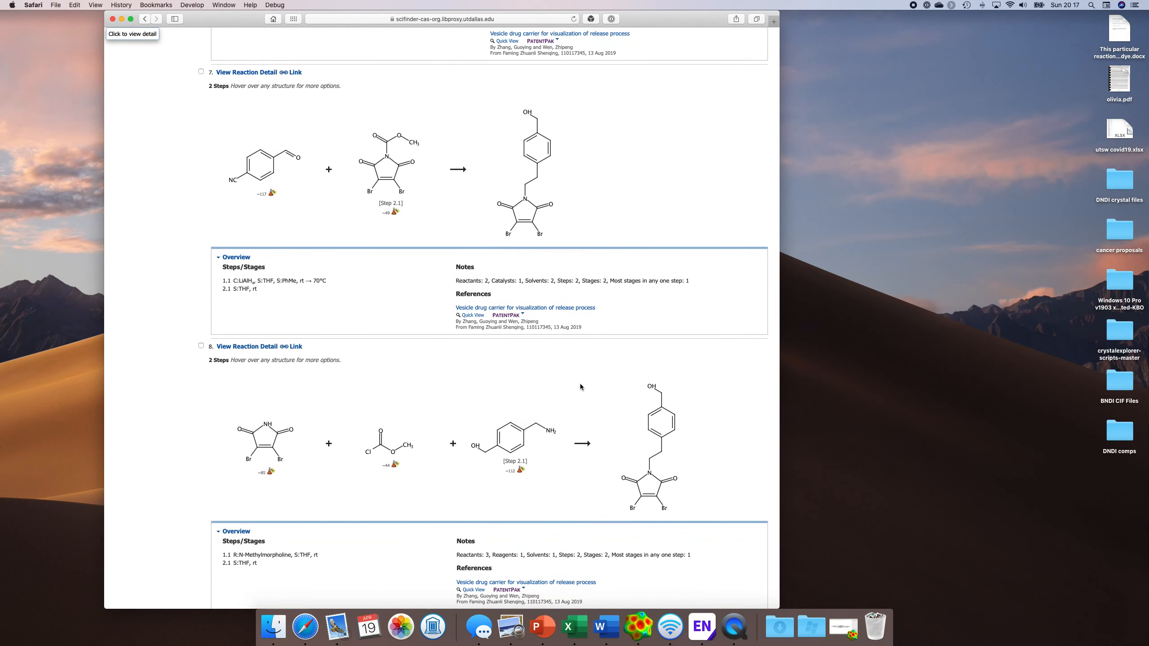
{"action": "scroll", "coordinate": [274, 246], "scroll_direction": "up", "scroll_amount": 20}
{"action": "scroll", "coordinate": [274, 246], "scroll_direction": "up", "scroll_amount": 10}
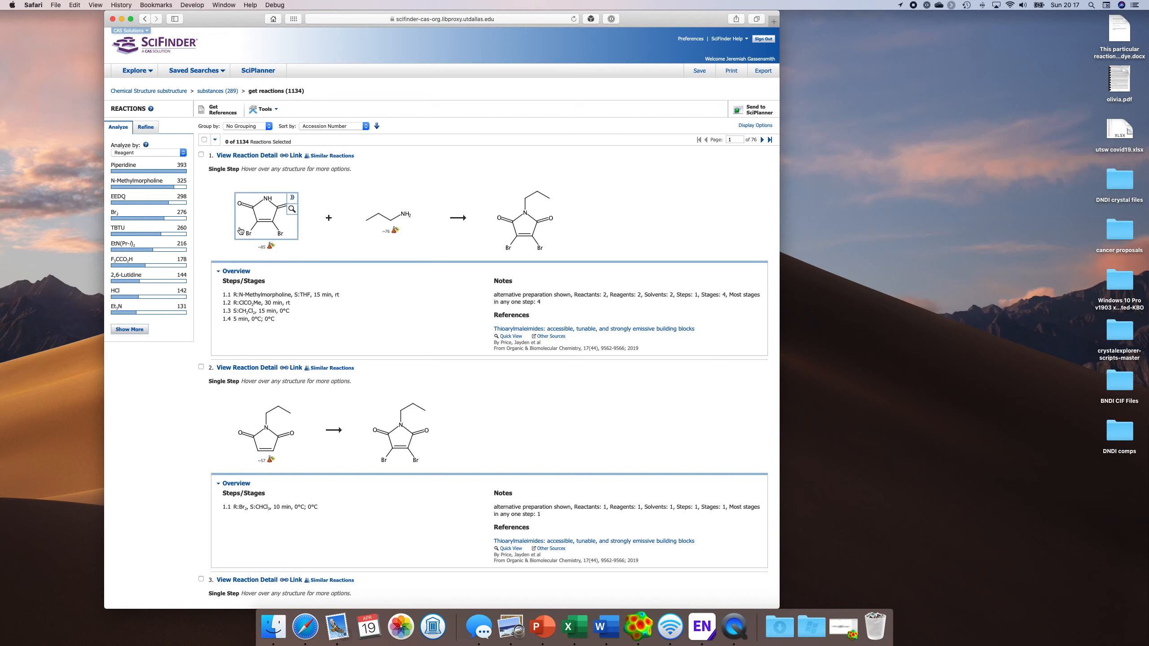
- View the Thioarylmaleimides reference of the first reaction and return to the Chemical Structure substructure search
{"action": "left_click", "coordinate": [597, 329]}
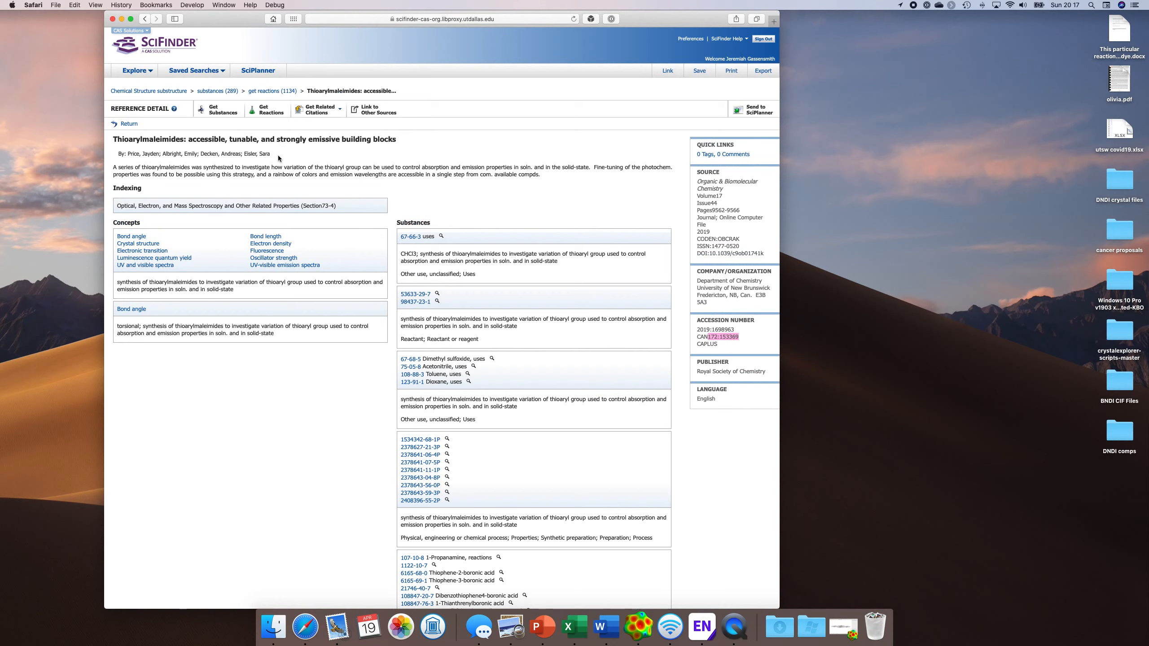
{"action": "left_click", "coordinate": [164, 93]}
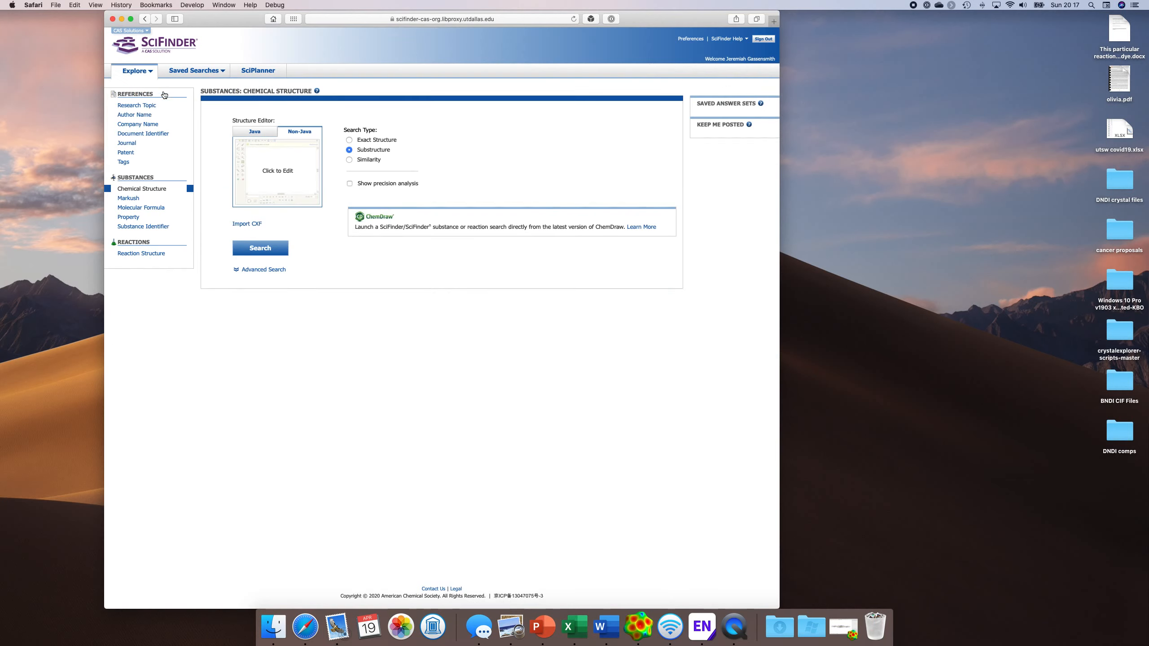
- Open the saved dibromomaleimide query for editing and move the whole structure to the right half of the canvas
{"action": "left_click", "coordinate": [281, 170]}
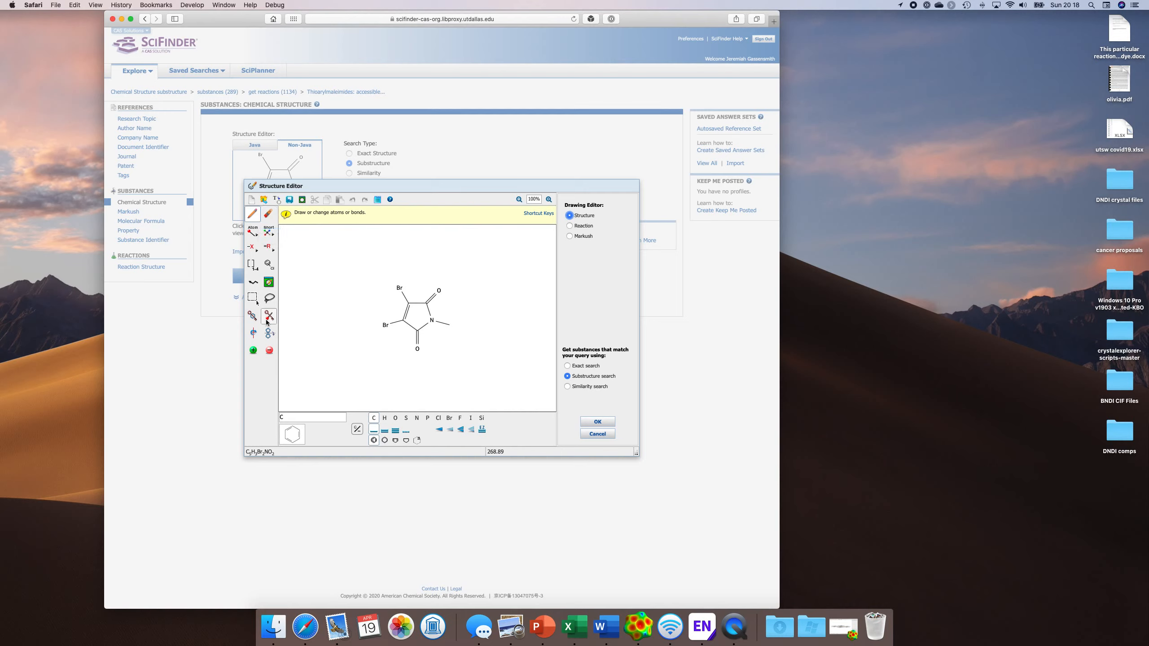
{"action": "left_click", "coordinate": [253, 297]}
{"action": "left_click_drag", "start_coordinate": [358, 268], "coordinate": [422, 313]}
{"action": "left_click_drag", "start_coordinate": [500, 381], "coordinate": [516, 400]}
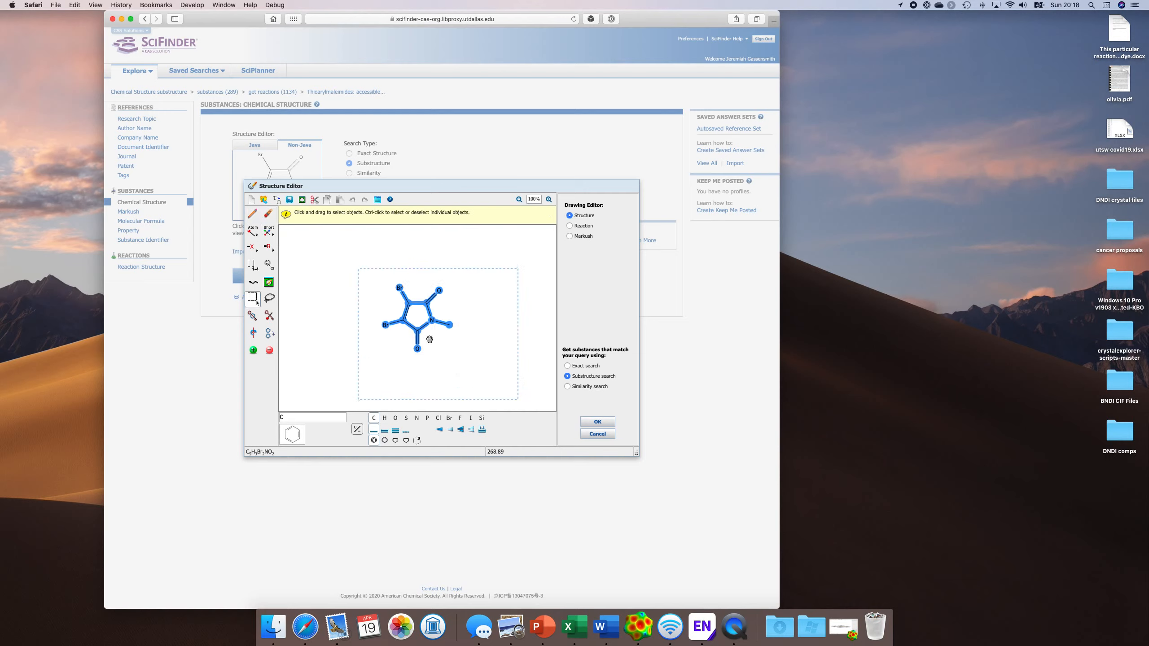
{"action": "left_click_drag", "start_coordinate": [418, 343], "coordinate": [469, 327]}
{"action": "left_click", "coordinate": [427, 355]}
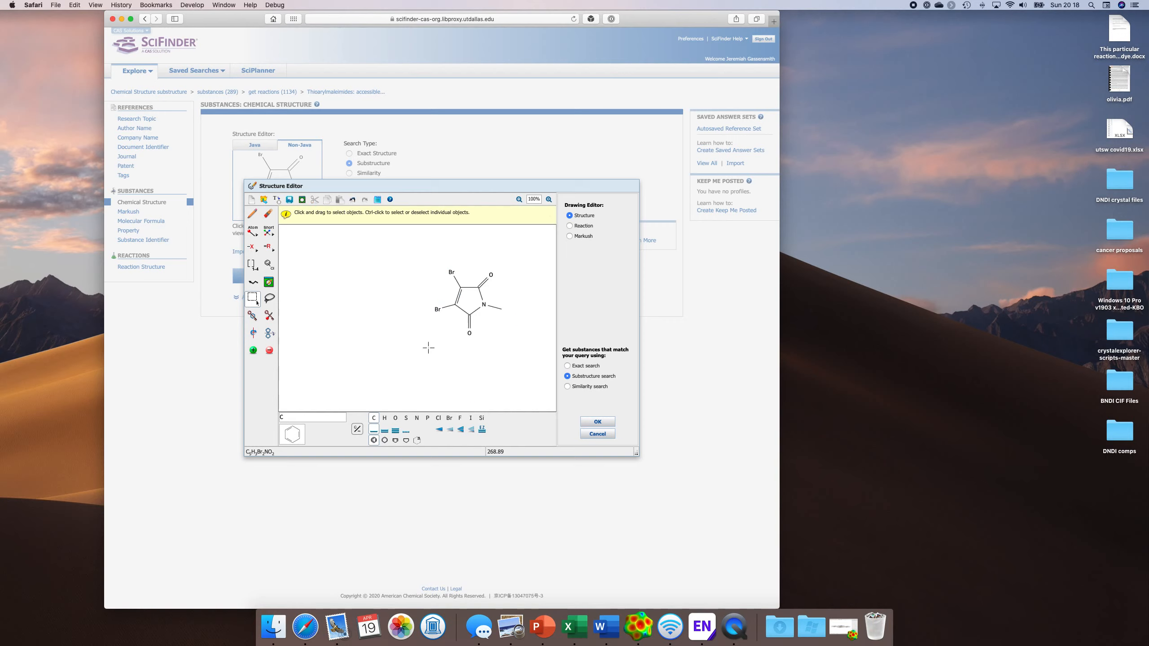
- Place a five-membered ring left of the dibromomaleimide and make its left-hand bond a double bond
{"action": "left_click", "coordinate": [405, 439]}
{"action": "left_click", "coordinate": [336, 305]}
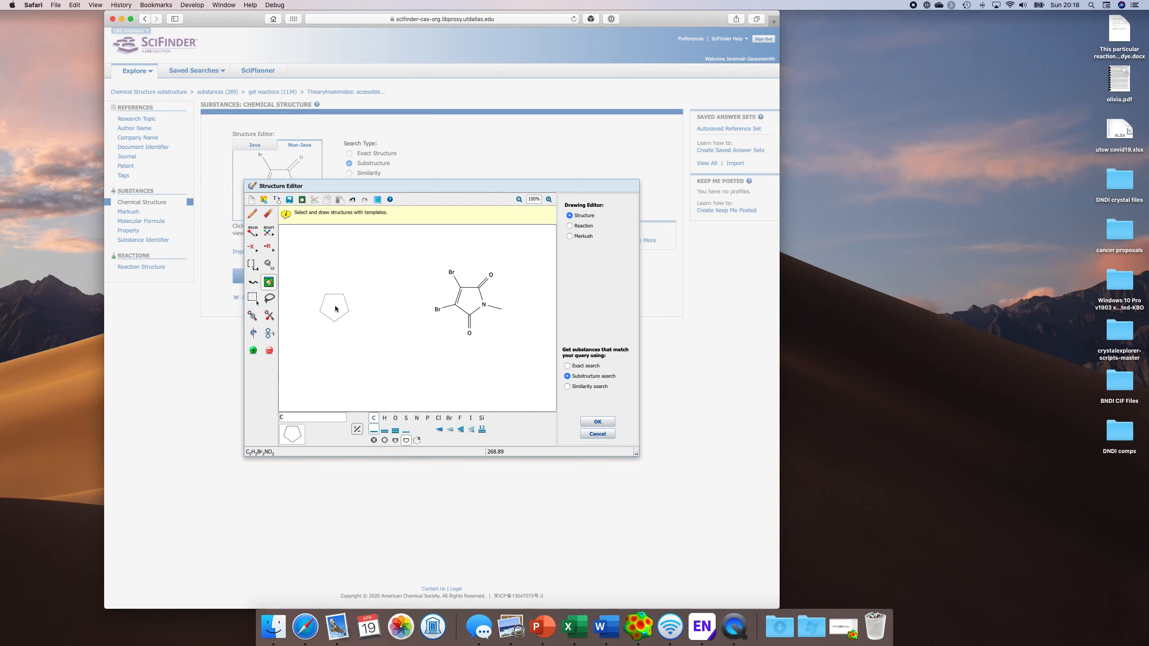
{"action": "left_click", "coordinate": [384, 429]}
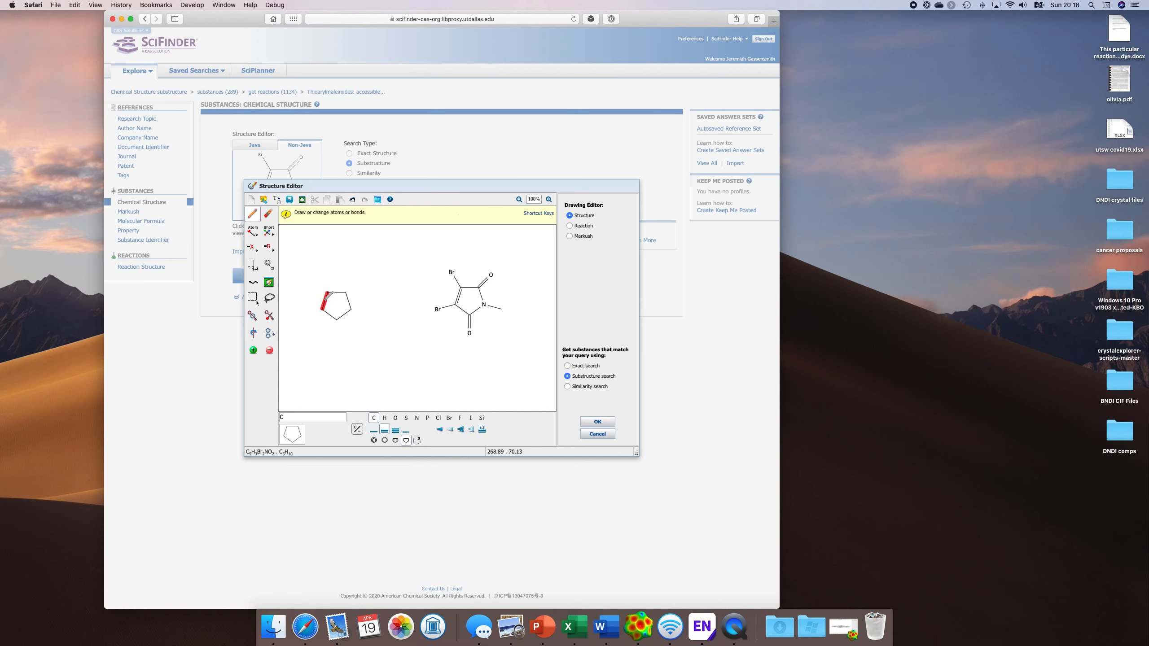
{"action": "left_click", "coordinate": [325, 301]}
- Add exocyclic double bonds ending in oxygen to the new ring's upper-right and bottom carbons
{"action": "left_click", "coordinate": [374, 430]}
{"action": "left_click", "coordinate": [346, 292]}
{"action": "left_click", "coordinate": [336, 319]}
{"action": "left_click", "coordinate": [336, 328]}
{"action": "left_click", "coordinate": [351, 284]}
{"action": "left_click", "coordinate": [395, 418]}
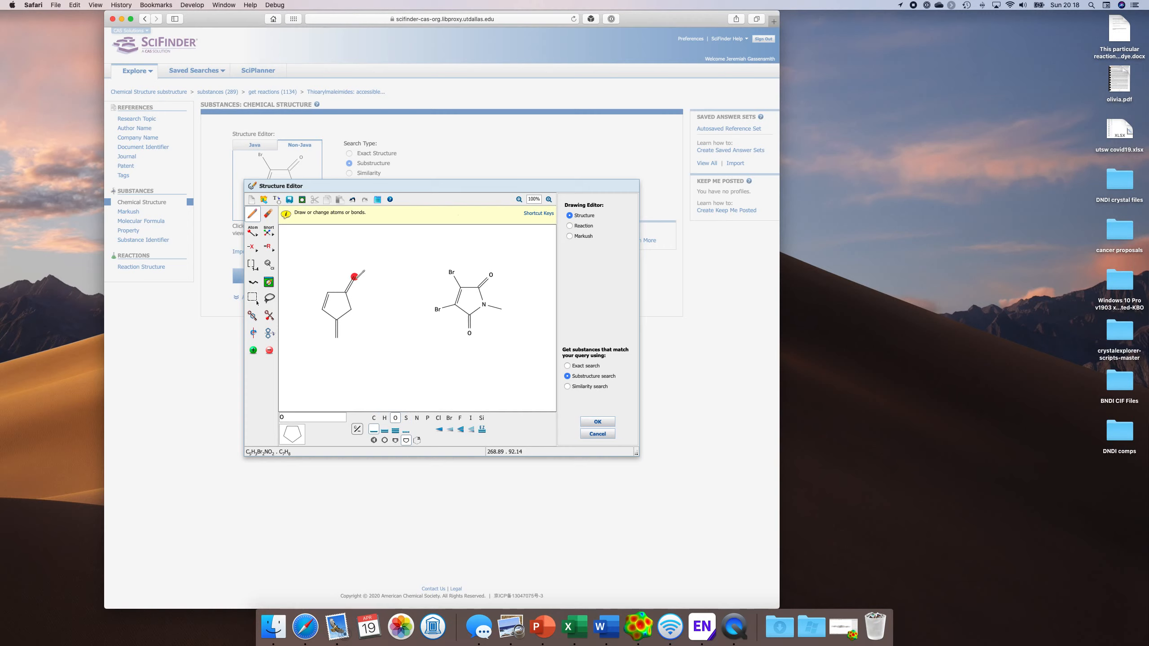
{"action": "left_click", "coordinate": [354, 277]}
{"action": "left_click", "coordinate": [336, 337]}
- Change the new ring's atom between the carbonyls to nitrogen with a methyl group, and erase the stray nitrogen beside it
{"action": "left_click", "coordinate": [416, 418]}
{"action": "left_click", "coordinate": [346, 314]}
{"action": "left_click", "coordinate": [351, 309]}
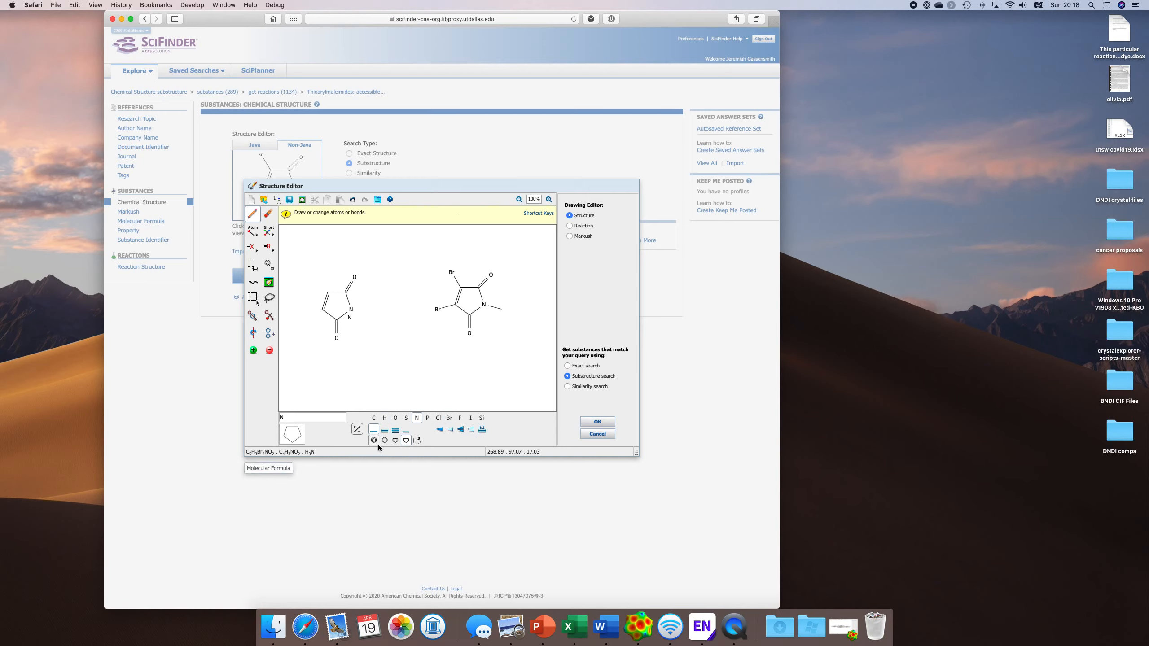
{"action": "left_click", "coordinate": [268, 214]}
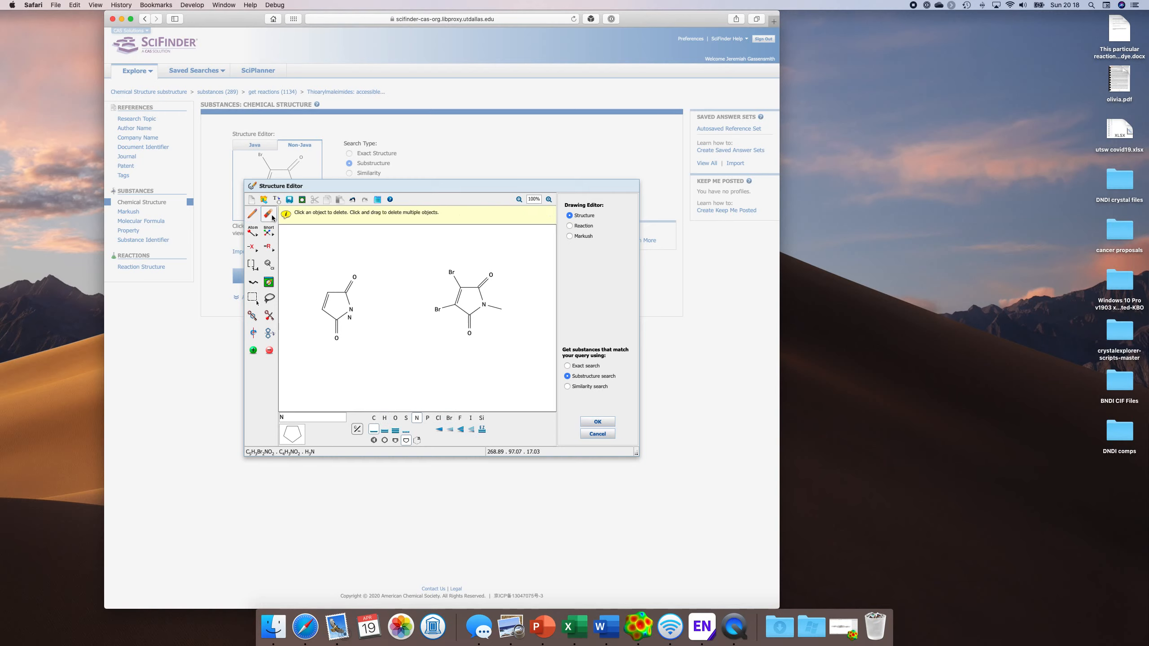
{"action": "left_click", "coordinate": [351, 317]}
{"action": "left_click", "coordinate": [374, 417]}
{"action": "left_click", "coordinate": [352, 311]}
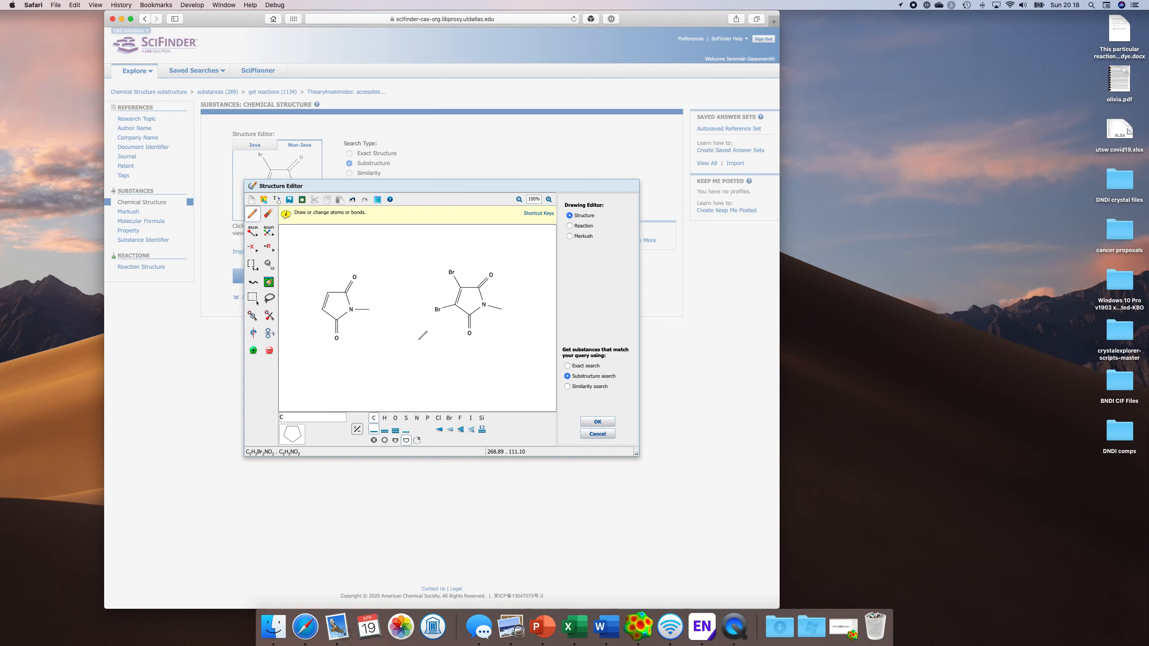
- Turn the drawing into a reaction query with an arrow from N-methylmaleimide to the dibromomaleimide, and run the substructure reaction search
{"action": "left_click", "coordinate": [581, 227]}
{"action": "left_click", "coordinate": [252, 366]}
{"action": "left_click_drag", "start_coordinate": [381, 300], "coordinate": [442, 299]}
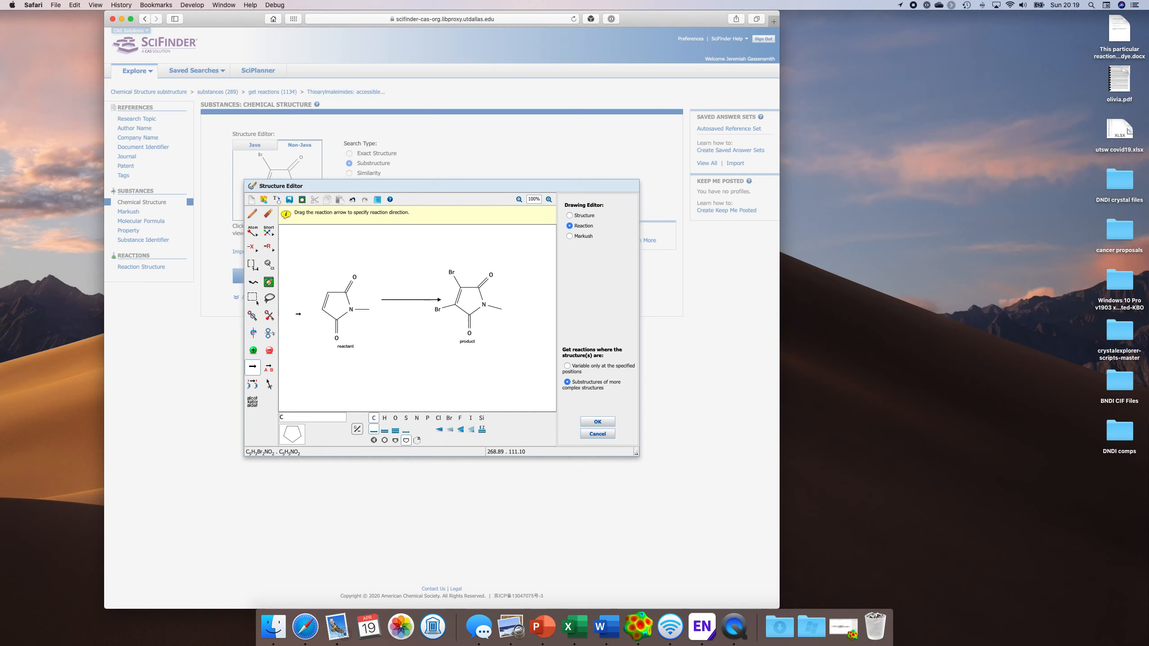
{"action": "left_click", "coordinate": [597, 421]}
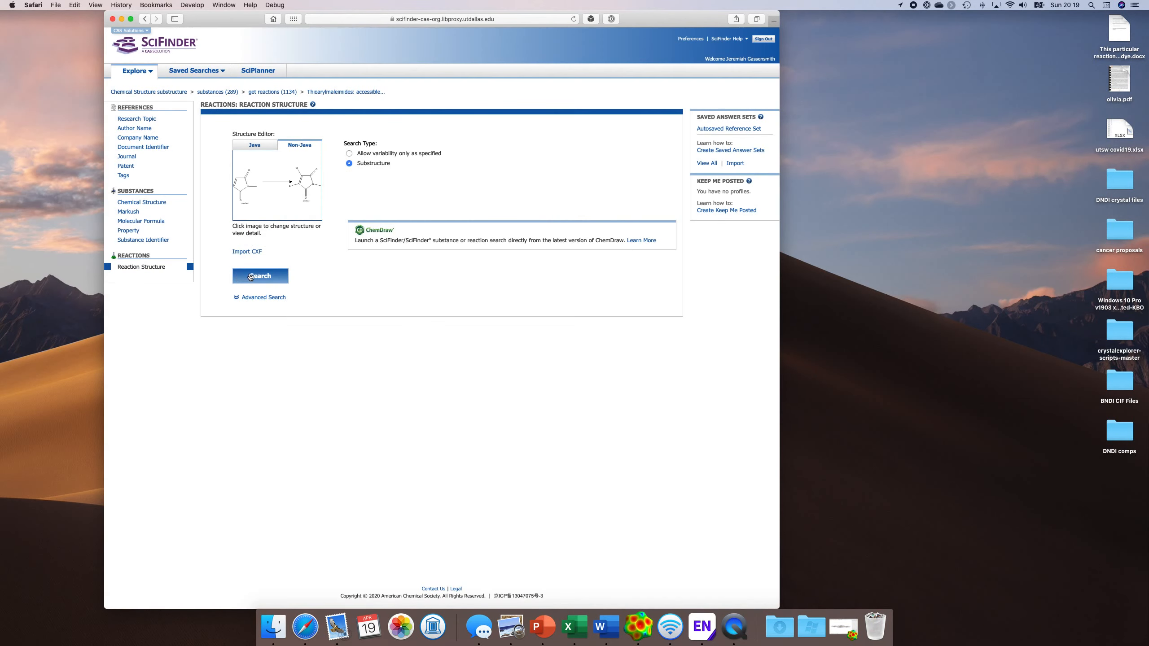
{"action": "left_click", "coordinate": [252, 276]}
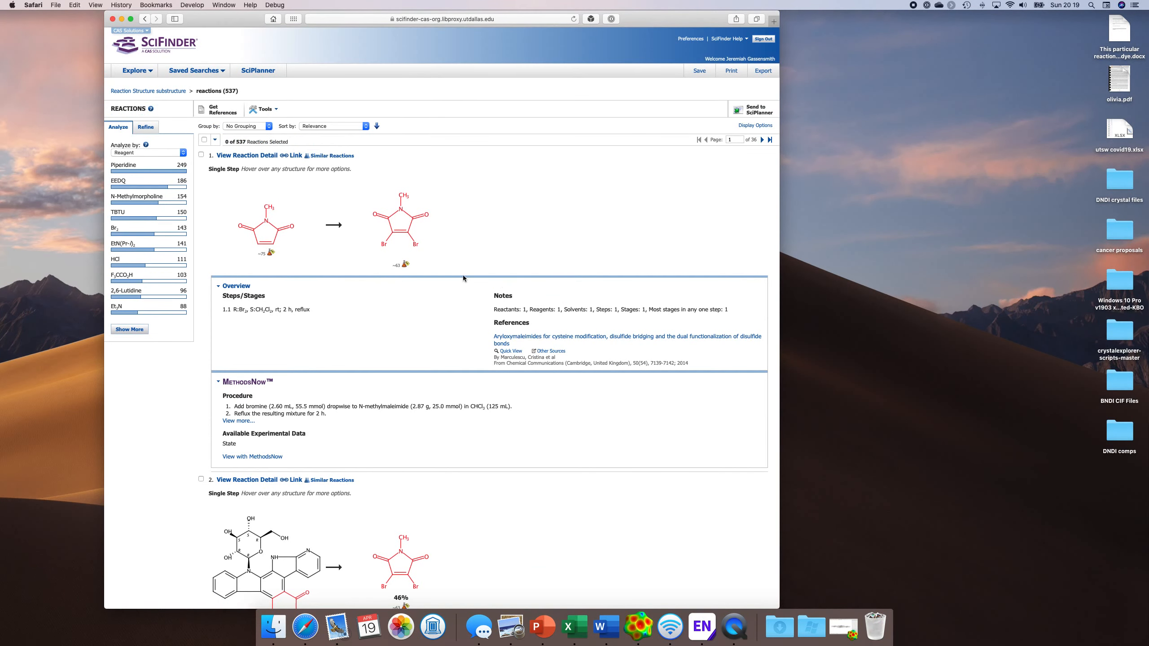
- Examine the first two reaction results, comparing their reactants, reagents, conditions, references and procedures
{"action": "scroll", "coordinate": [405, 388], "scroll_direction": "down", "scroll_amount": 3}
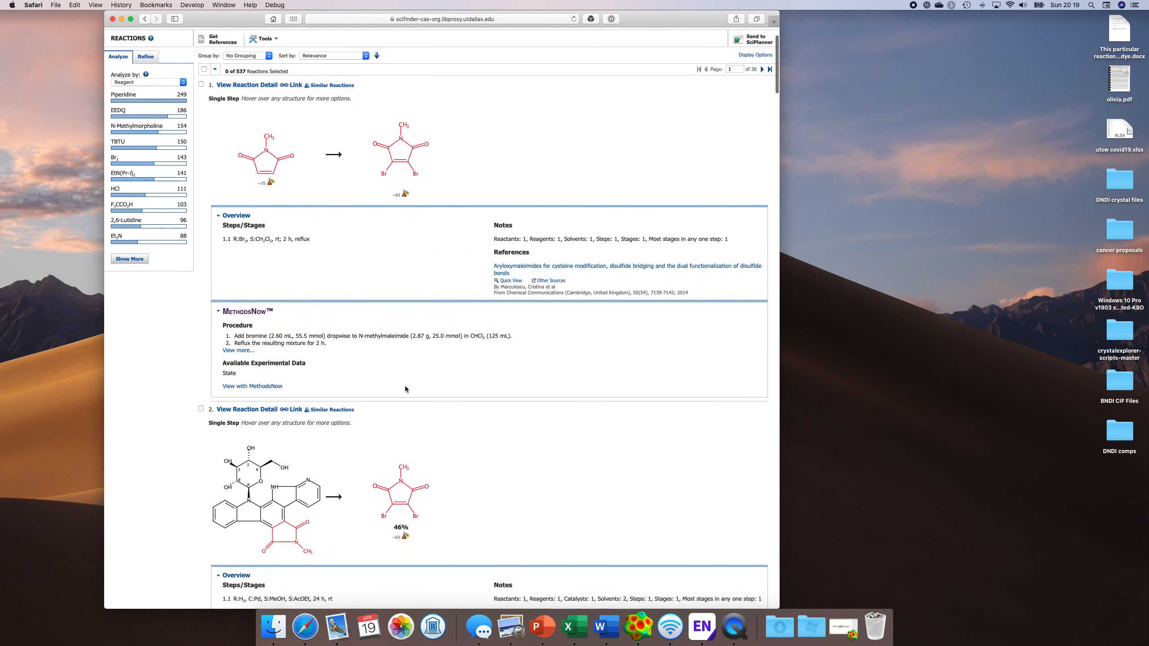
{"action": "scroll", "coordinate": [405, 388], "scroll_direction": "down", "scroll_amount": 5}
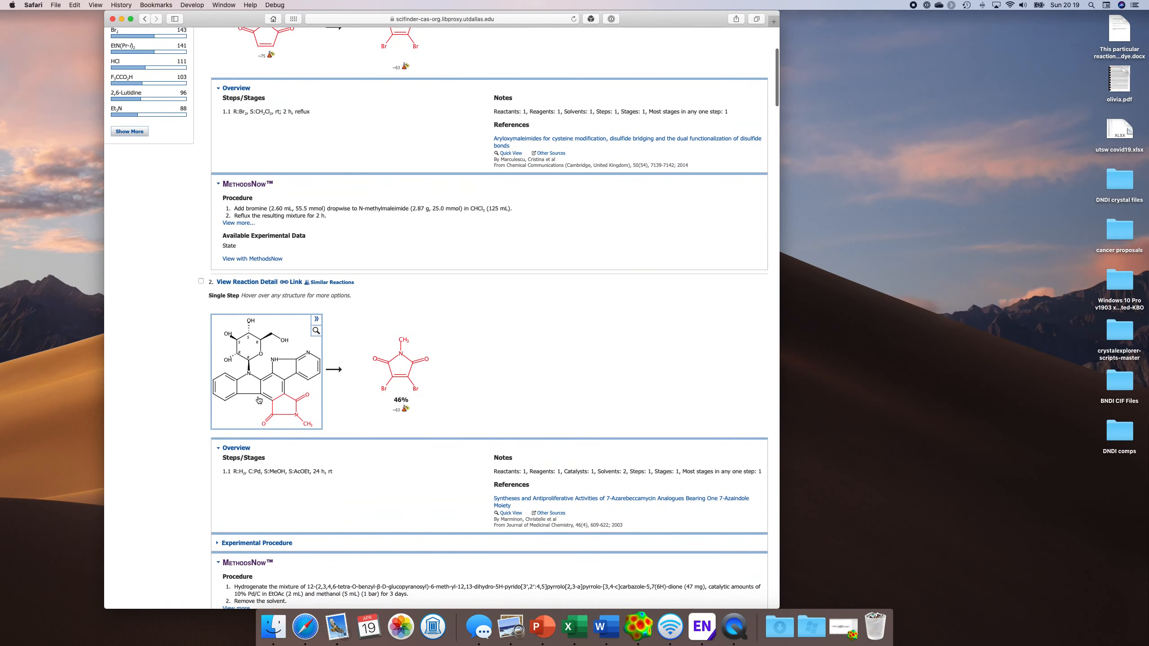
{"action": "mouse_move", "coordinate": [416, 384]}
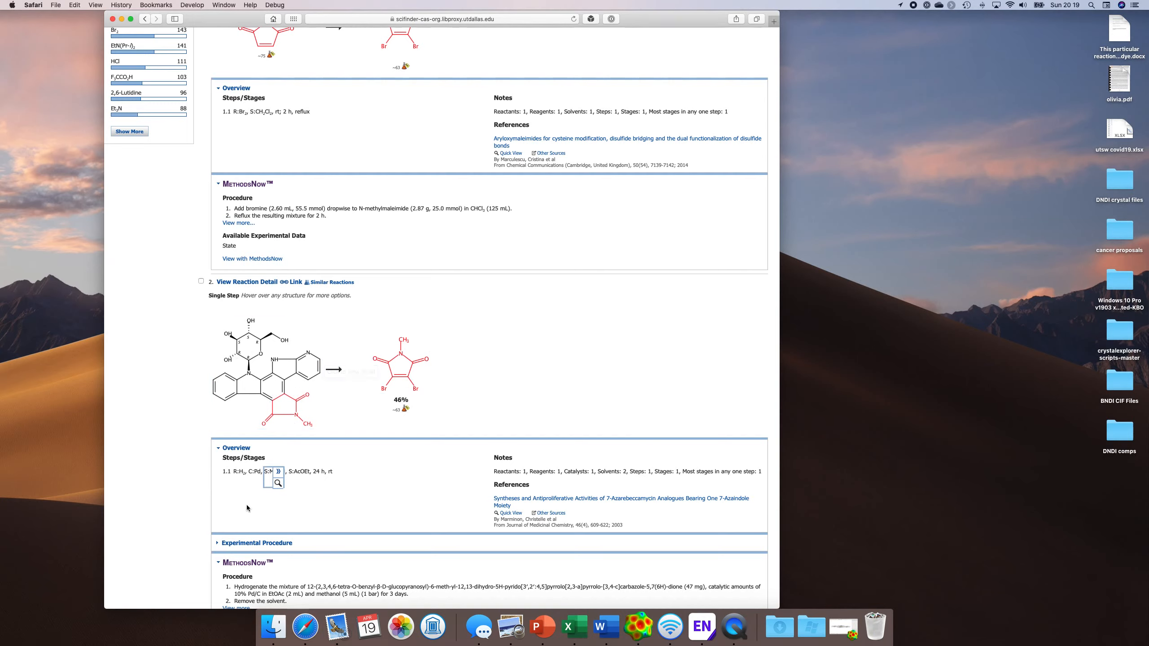
{"action": "scroll", "coordinate": [359, 365], "scroll_direction": "down", "scroll_amount": 1}
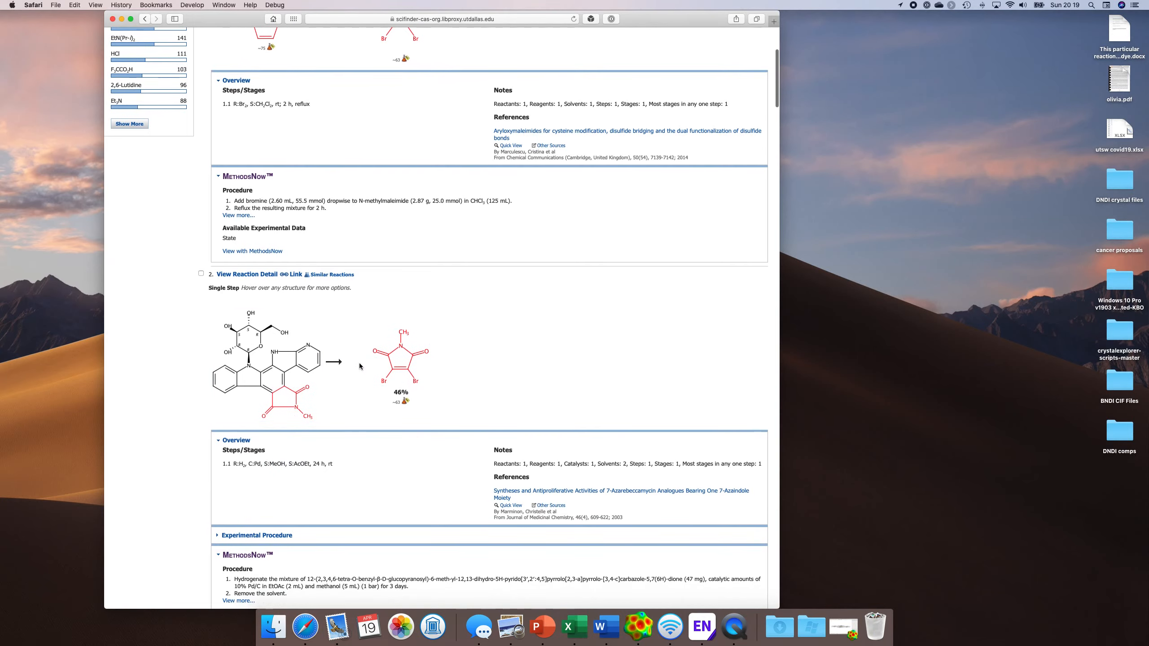
{"action": "mouse_move", "coordinate": [305, 469]}
{"action": "scroll", "coordinate": [351, 355], "scroll_direction": "up", "scroll_amount": 5}
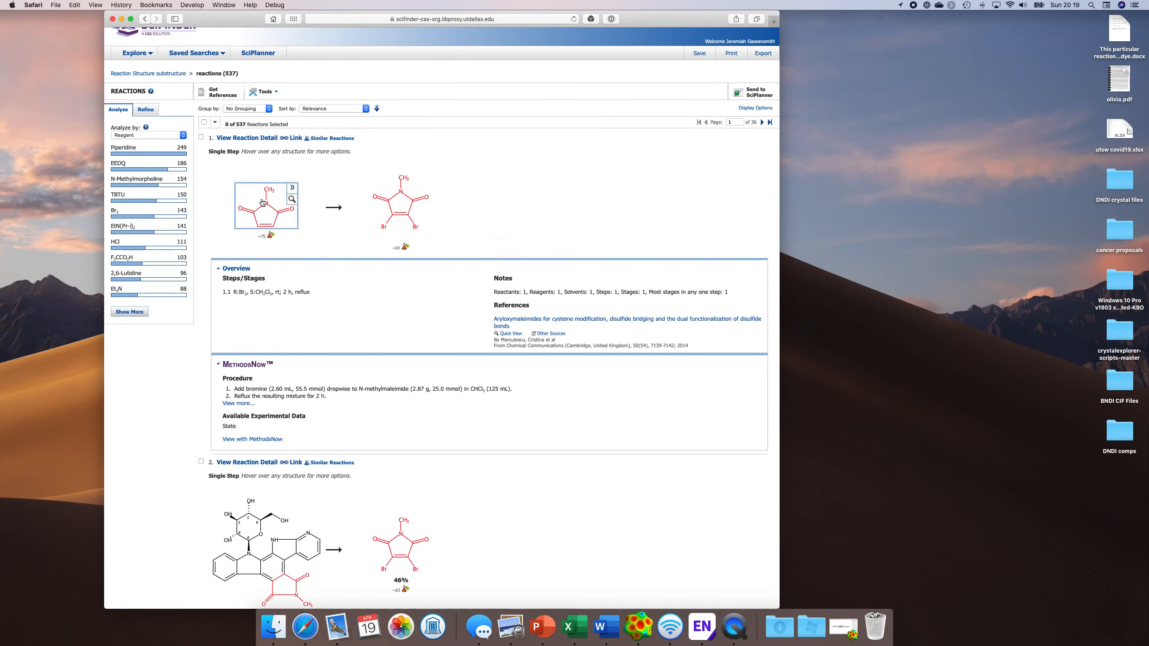
{"action": "mouse_move", "coordinate": [247, 300]}
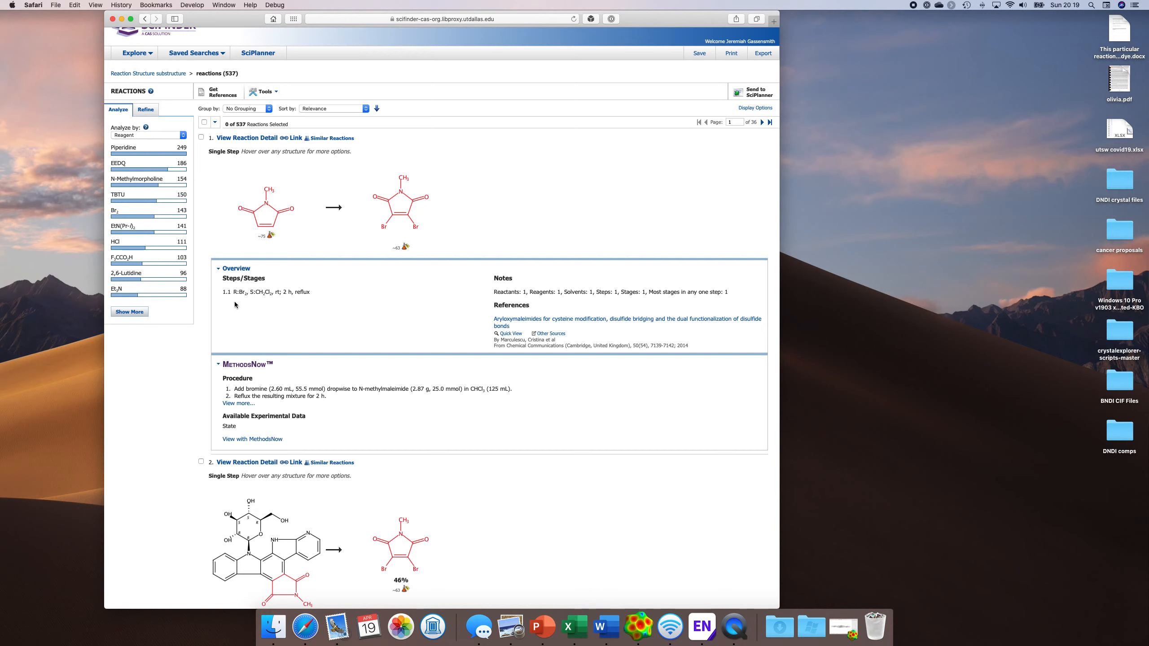
{"action": "mouse_move", "coordinate": [425, 208]}
{"action": "scroll", "coordinate": [387, 287], "scroll_direction": "up", "scroll_amount": 1}
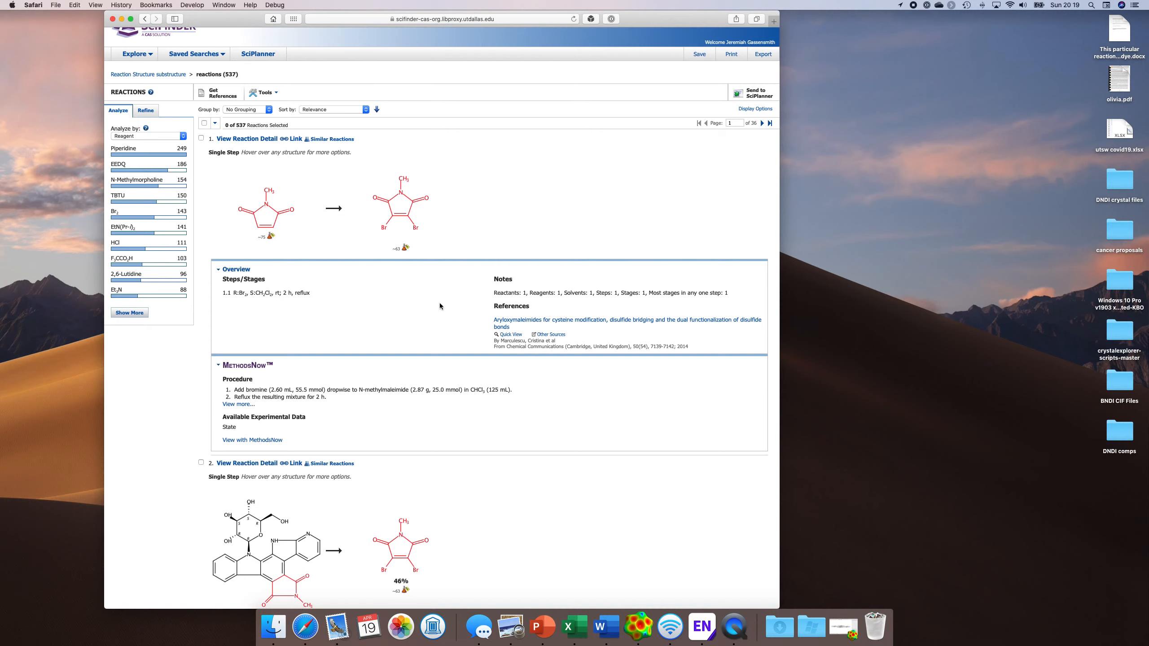
{"action": "scroll", "coordinate": [345, 330], "scroll_direction": "down", "scroll_amount": 1}
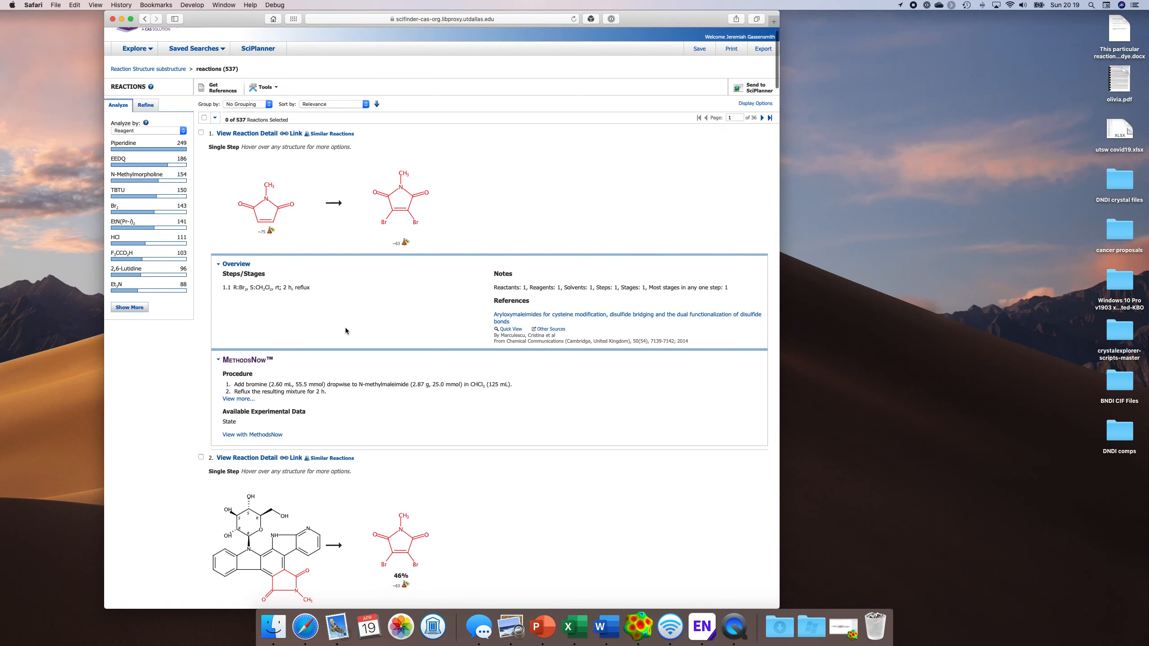
{"action": "scroll", "coordinate": [345, 330], "scroll_direction": "down", "scroll_amount": 1}
{"action": "mouse_move", "coordinate": [292, 181]}
{"action": "scroll", "coordinate": [291, 176], "scroll_direction": "up", "scroll_amount": 1}
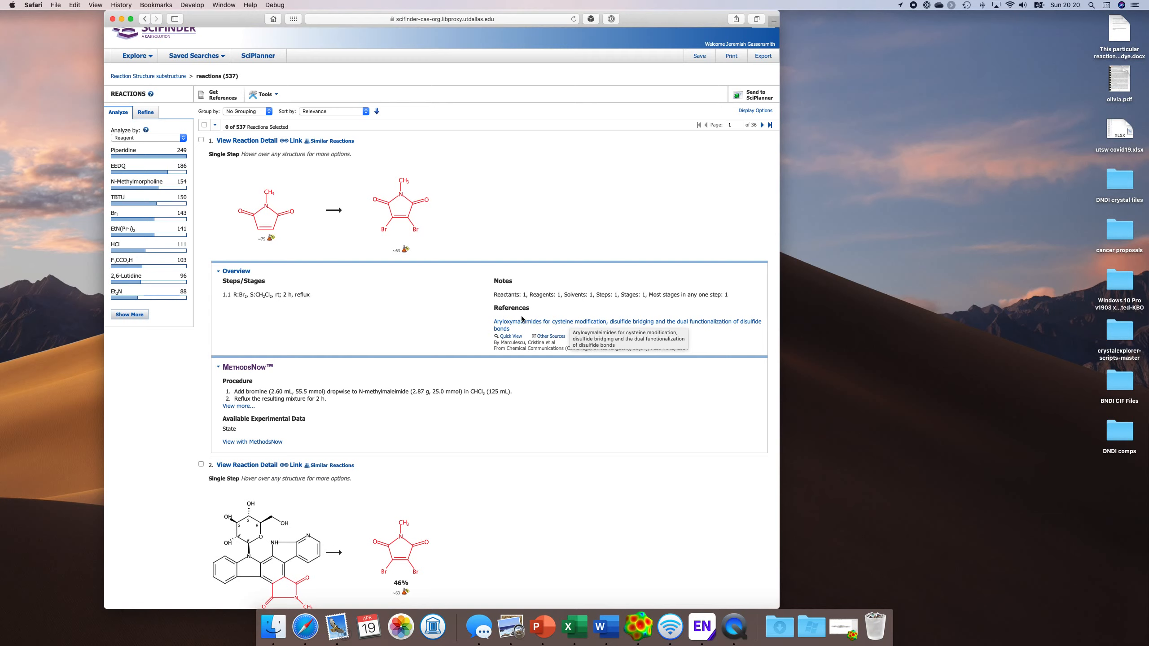
- Open the first reaction's aryloxymaleimides reference and follow its full-text options to the publisher's HTML page
{"action": "left_click", "coordinate": [503, 323]}
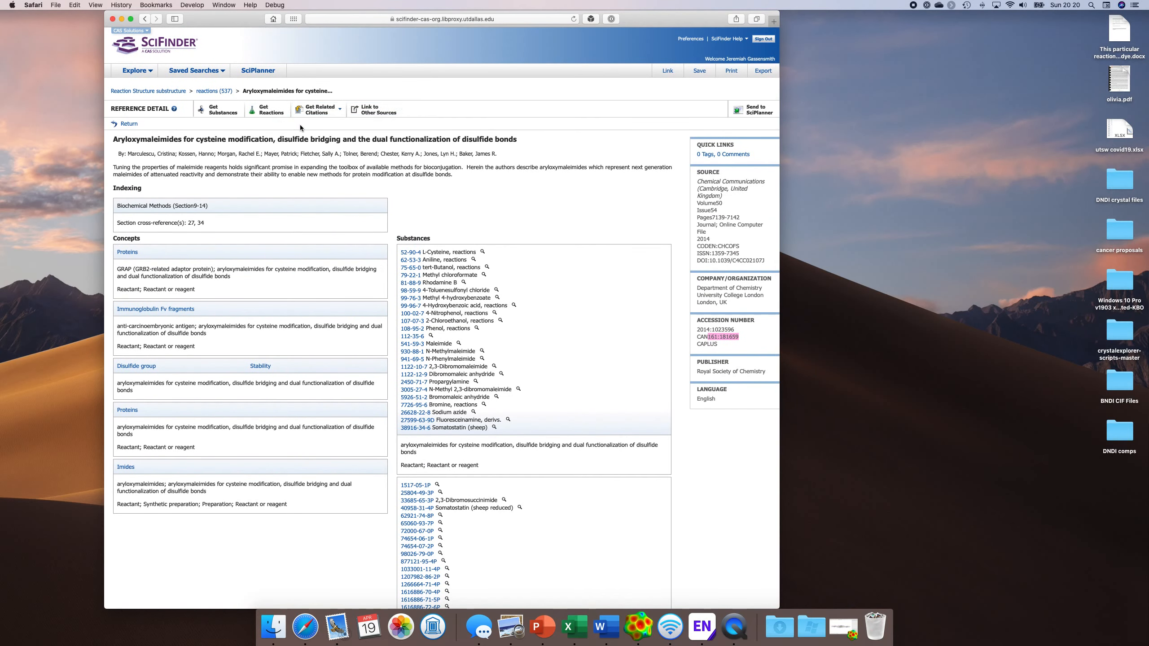
{"action": "left_click", "coordinate": [335, 111]}
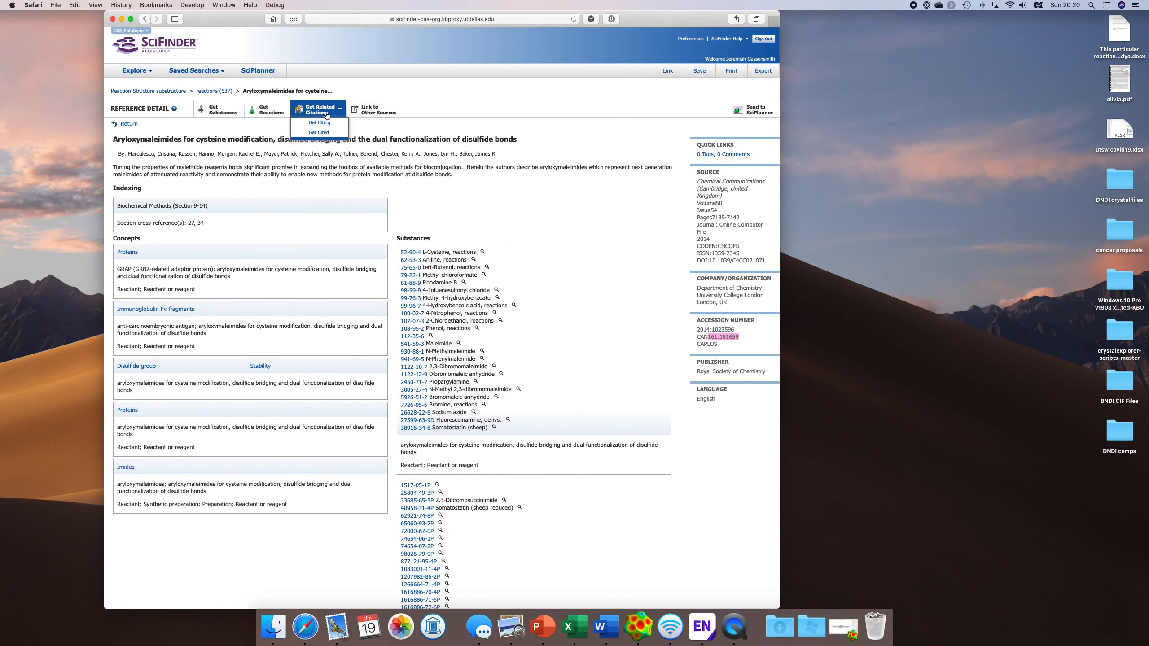
{"action": "left_click", "coordinate": [373, 111]}
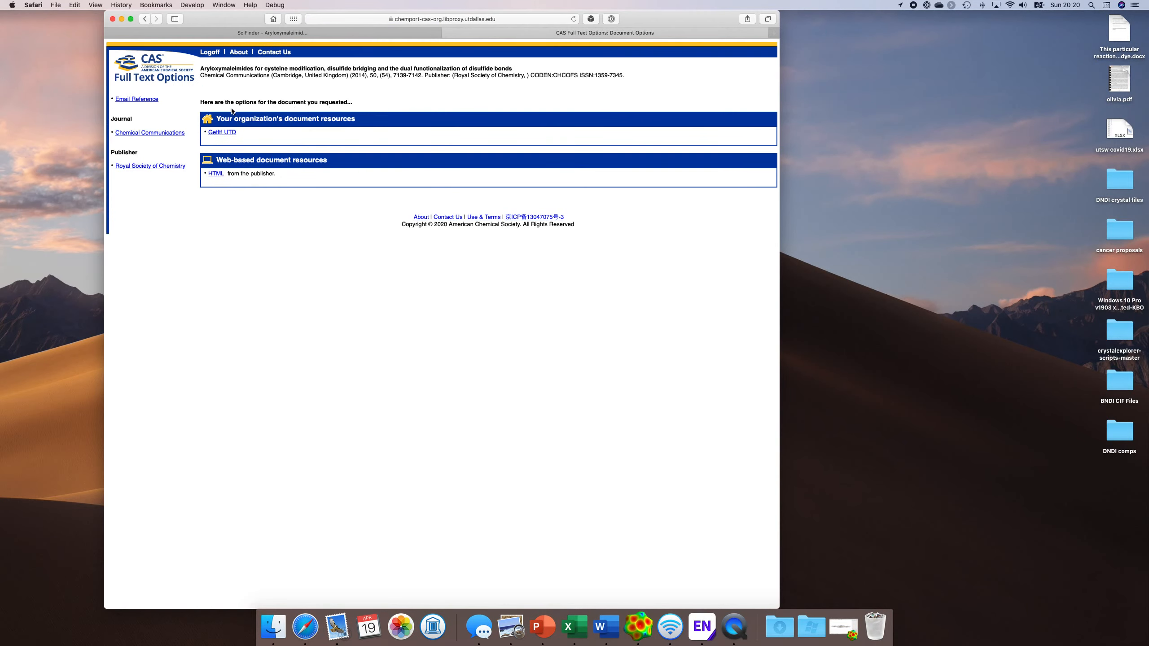
{"action": "left_click", "coordinate": [219, 175]}
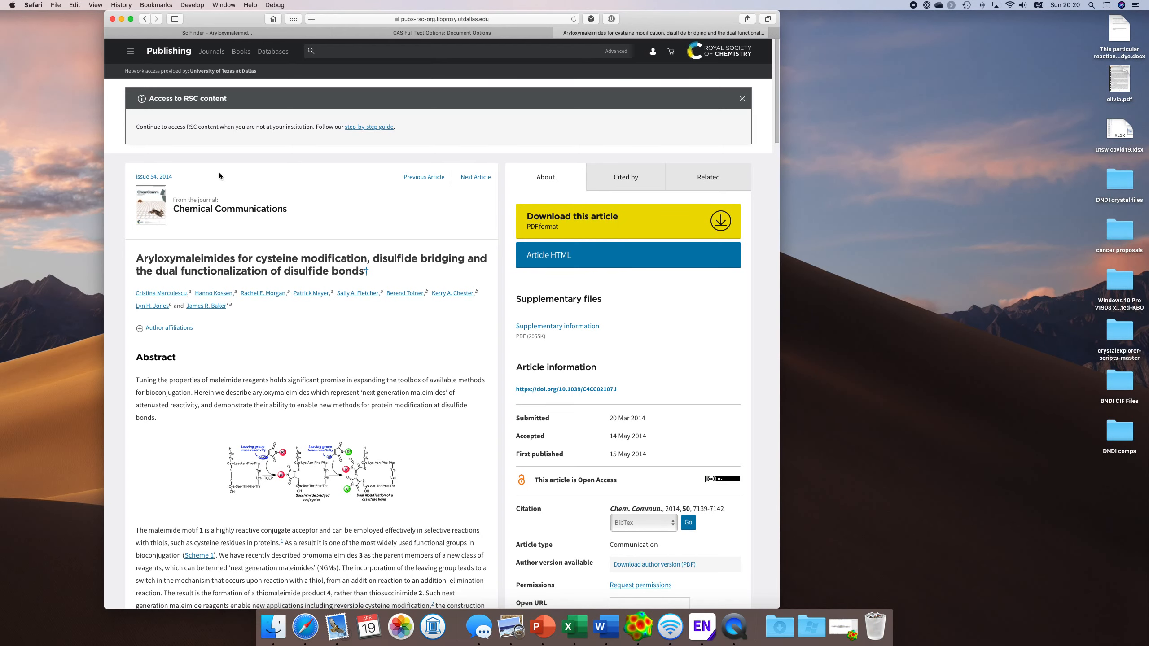
- Skim the article page, try the library's Getit! UTD full-text option, and return to the article
{"action": "scroll", "coordinate": [459, 344], "scroll_direction": "down", "scroll_amount": 10}
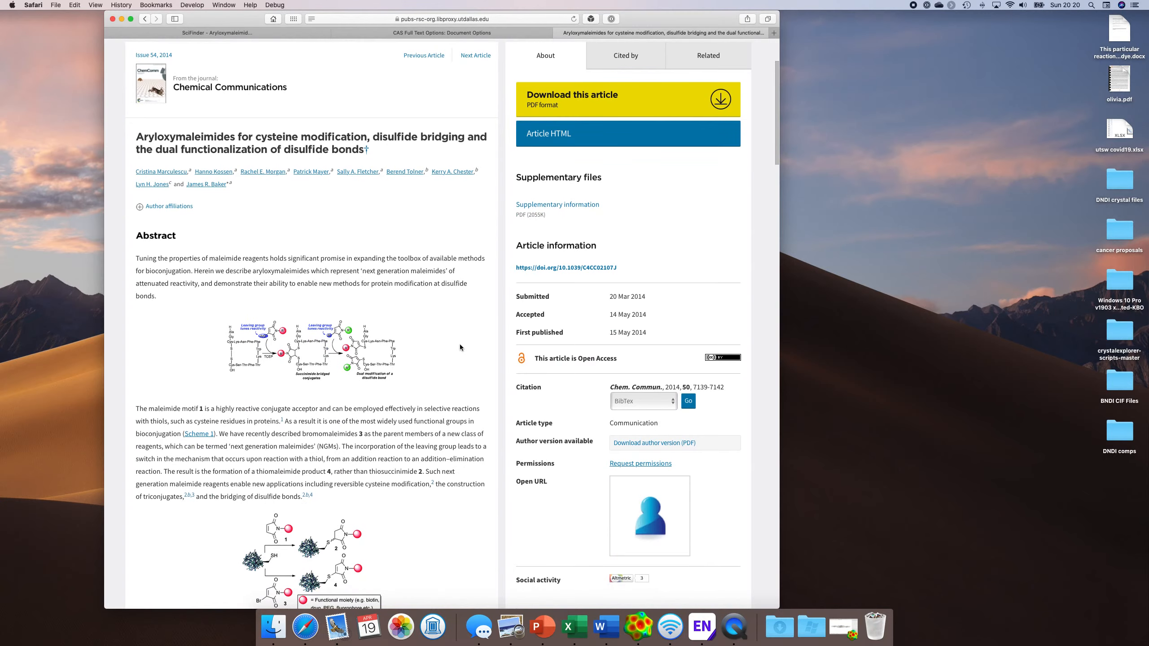
{"action": "scroll", "coordinate": [460, 346], "scroll_direction": "up", "scroll_amount": 10}
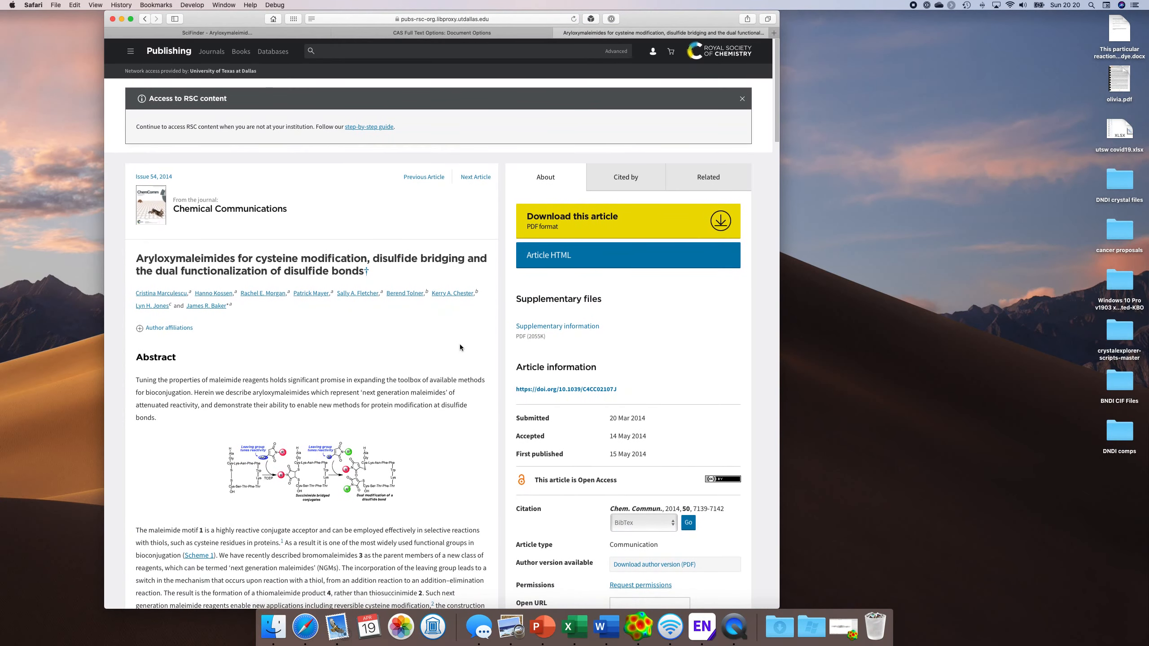
{"action": "scroll", "coordinate": [374, 360], "scroll_direction": "down", "scroll_amount": 1}
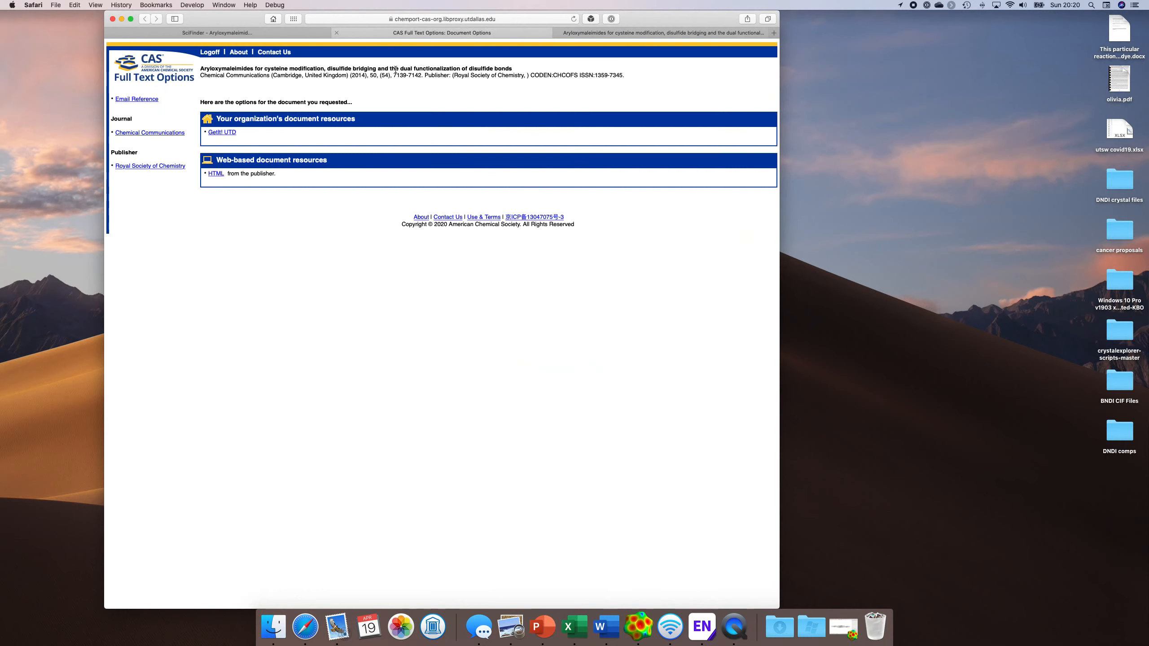
{"action": "left_click", "coordinate": [220, 132]}
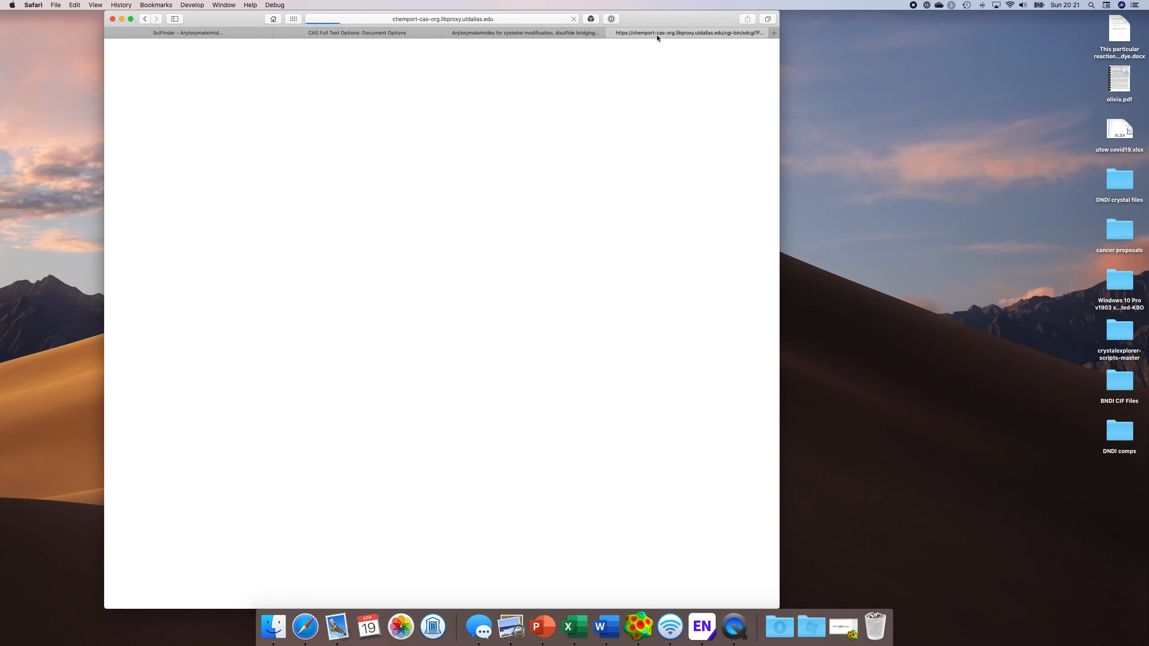
{"action": "left_click", "coordinate": [611, 34]}
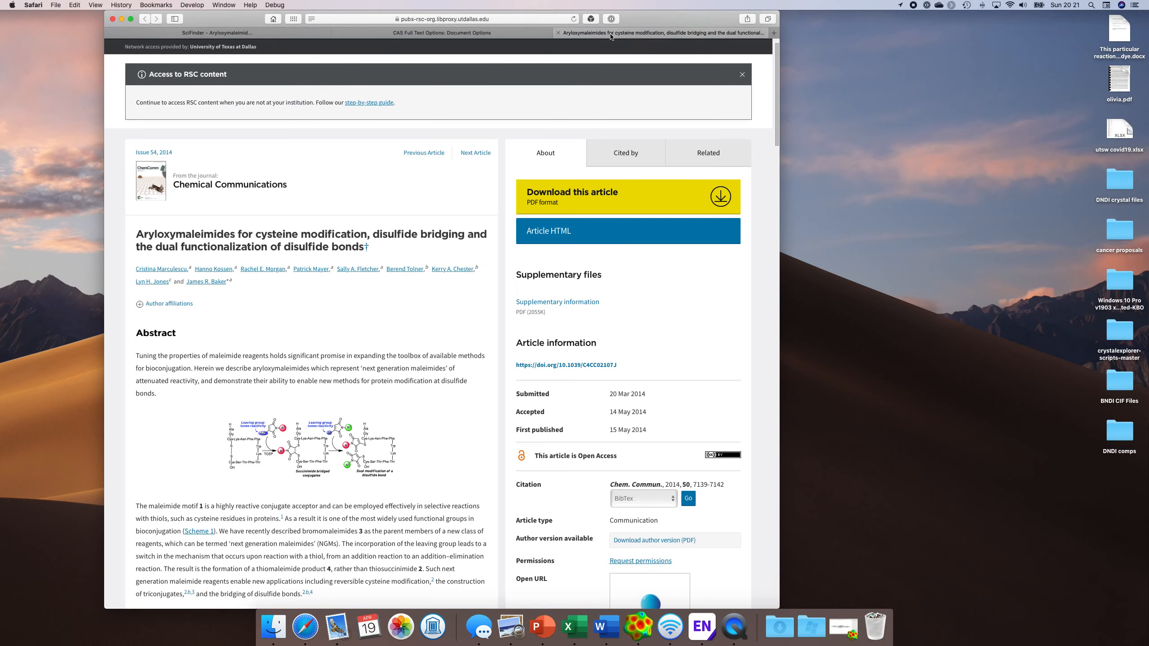
- Open the supplementary information PDF from the article page
{"action": "scroll", "coordinate": [387, 428], "scroll_direction": "down", "scroll_amount": 5}
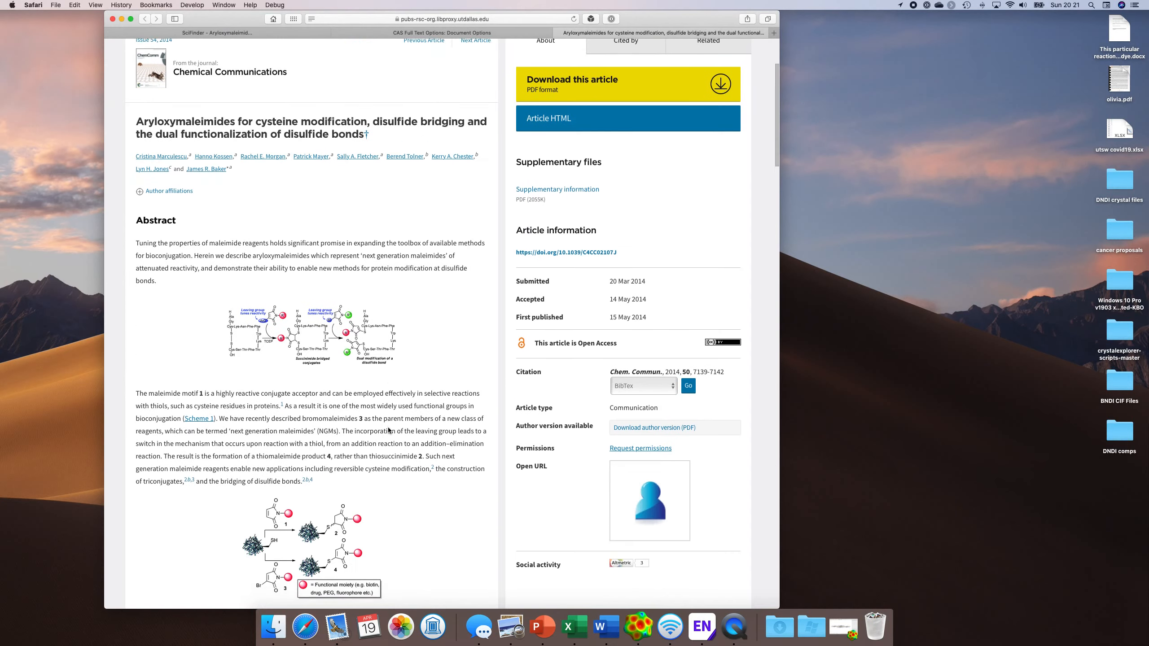
{"action": "scroll", "coordinate": [388, 428], "scroll_direction": "up", "scroll_amount": 1}
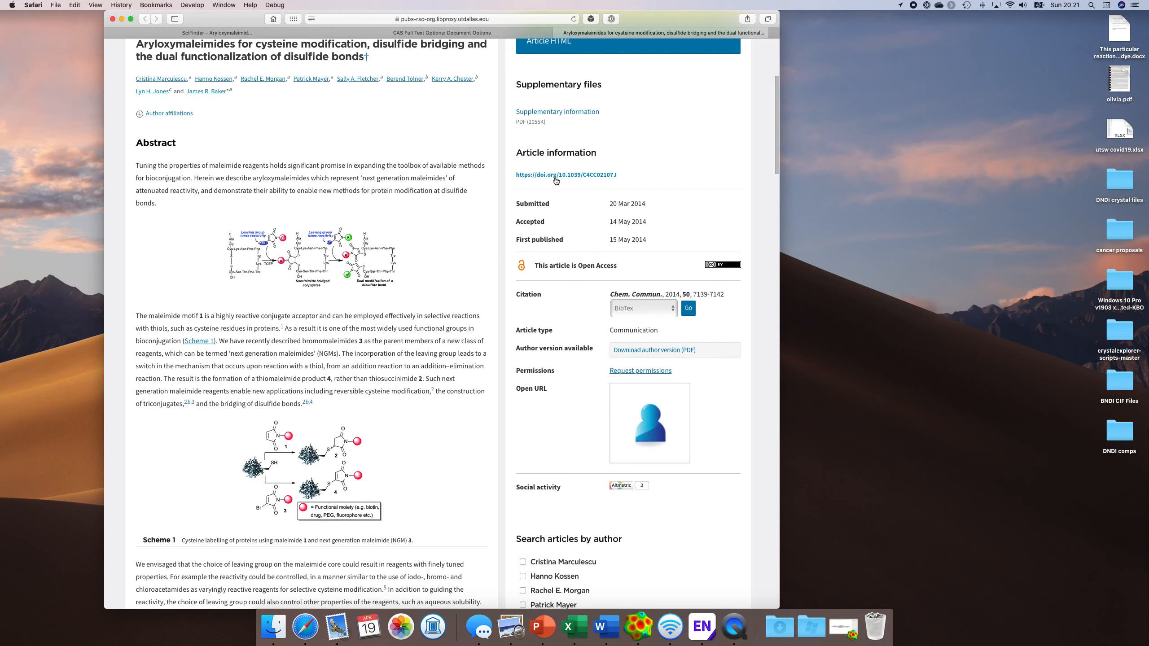
{"action": "scroll", "coordinate": [555, 180], "scroll_direction": "up", "scroll_amount": 1}
{"action": "left_click", "coordinate": [561, 123]}
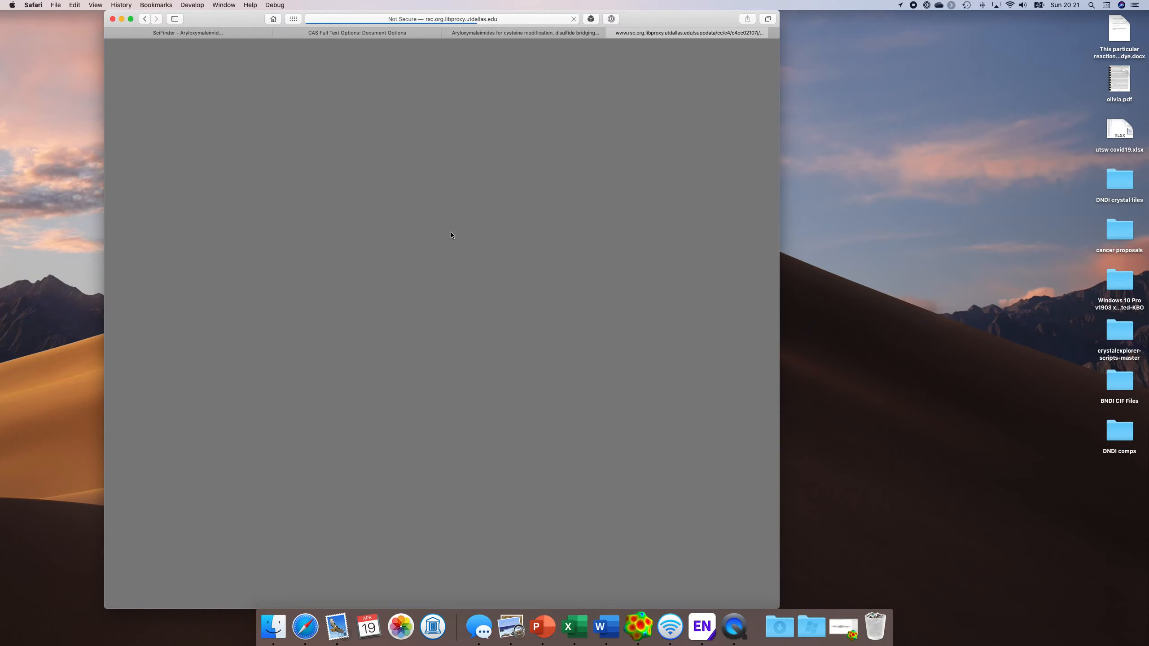
- Read through the supplementary information's general methods, aryloxymaleimide synthesis schemes and hydrolytic stability data
{"action": "scroll", "coordinate": [451, 234], "scroll_direction": "down", "scroll_amount": 15}
{"action": "scroll", "coordinate": [450, 235], "scroll_direction": "down", "scroll_amount": 20}
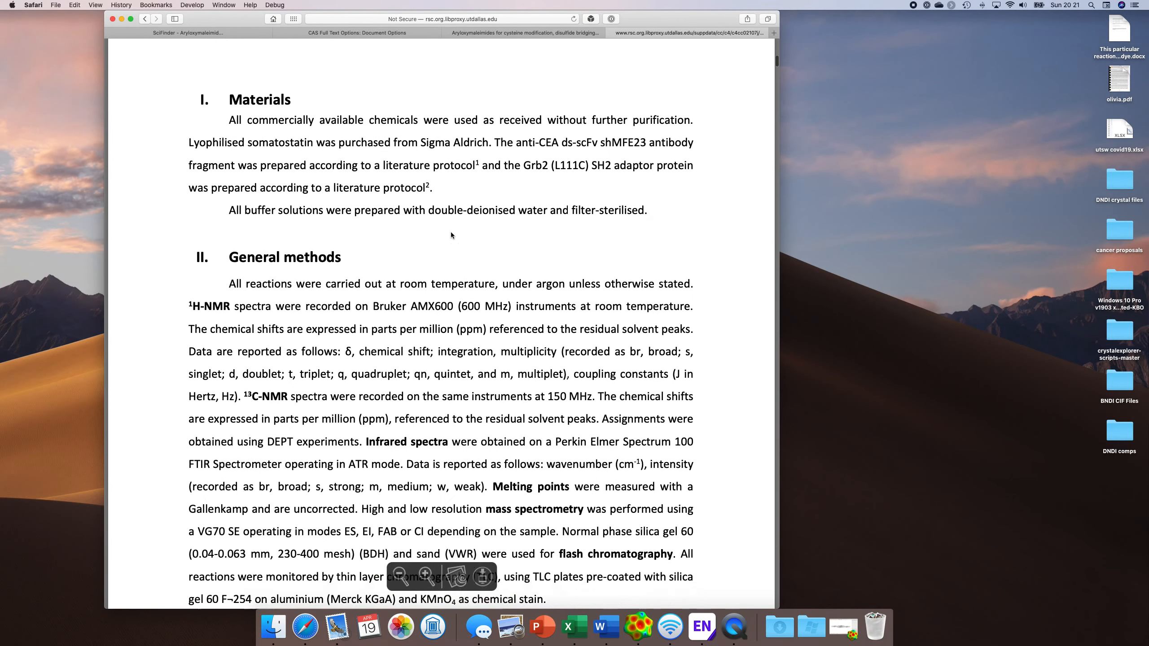
{"action": "scroll", "coordinate": [451, 235], "scroll_direction": "down", "scroll_amount": 20}
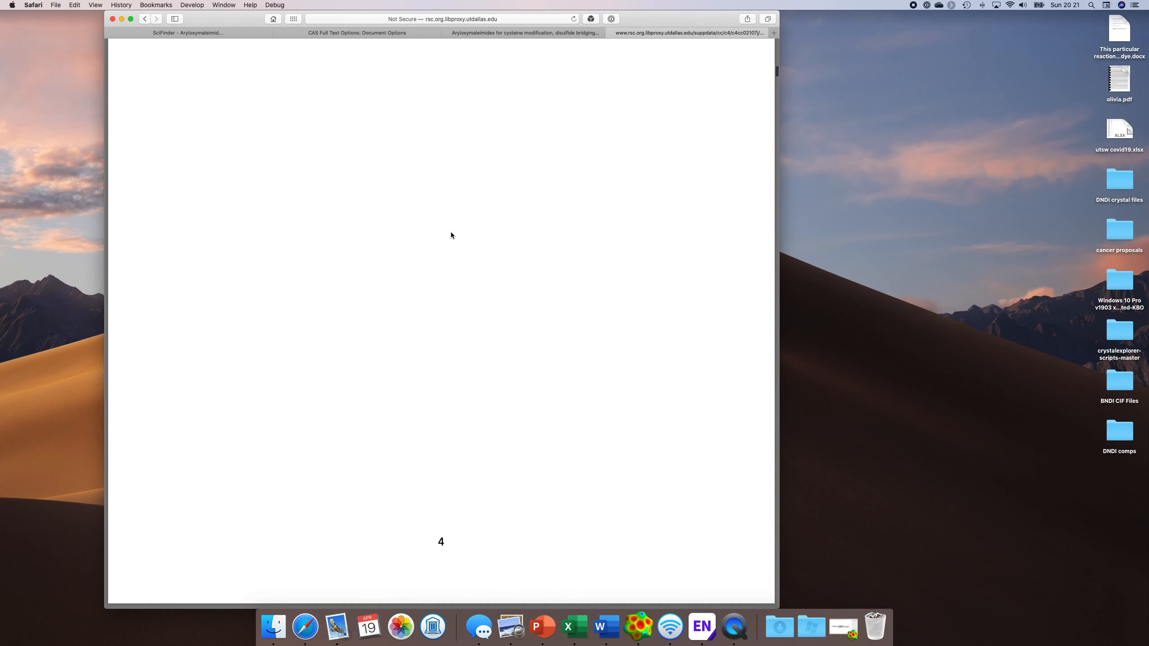
{"action": "scroll", "coordinate": [451, 234], "scroll_direction": "up", "scroll_amount": 2}
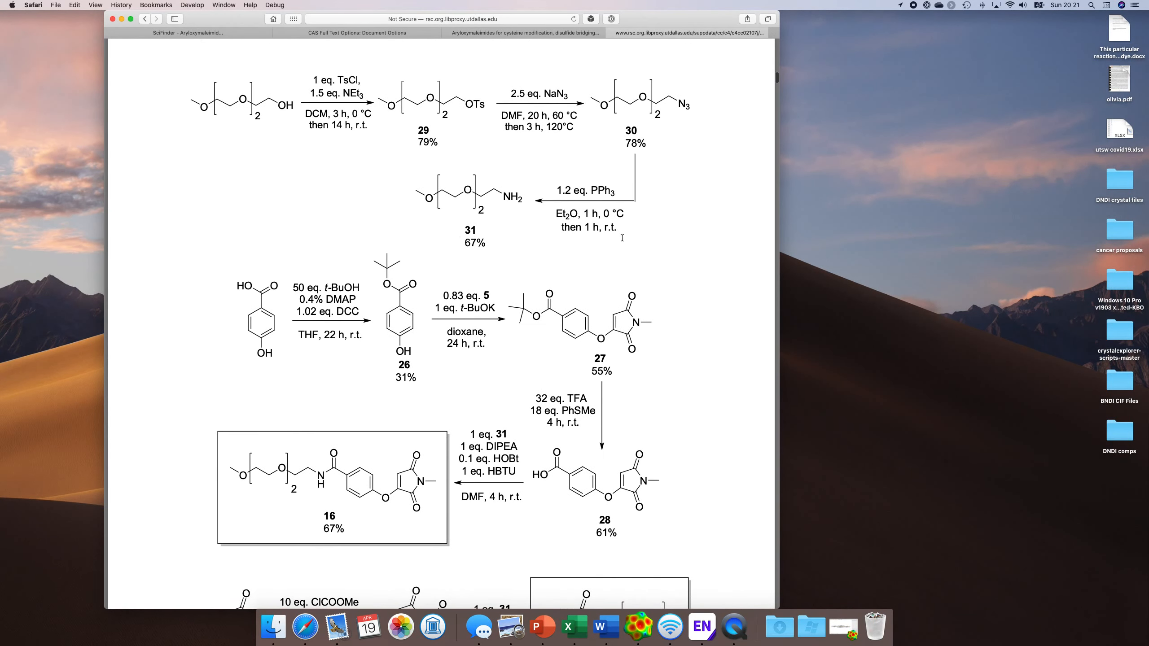
{"action": "scroll", "coordinate": [657, 241], "scroll_direction": "down", "scroll_amount": 5}
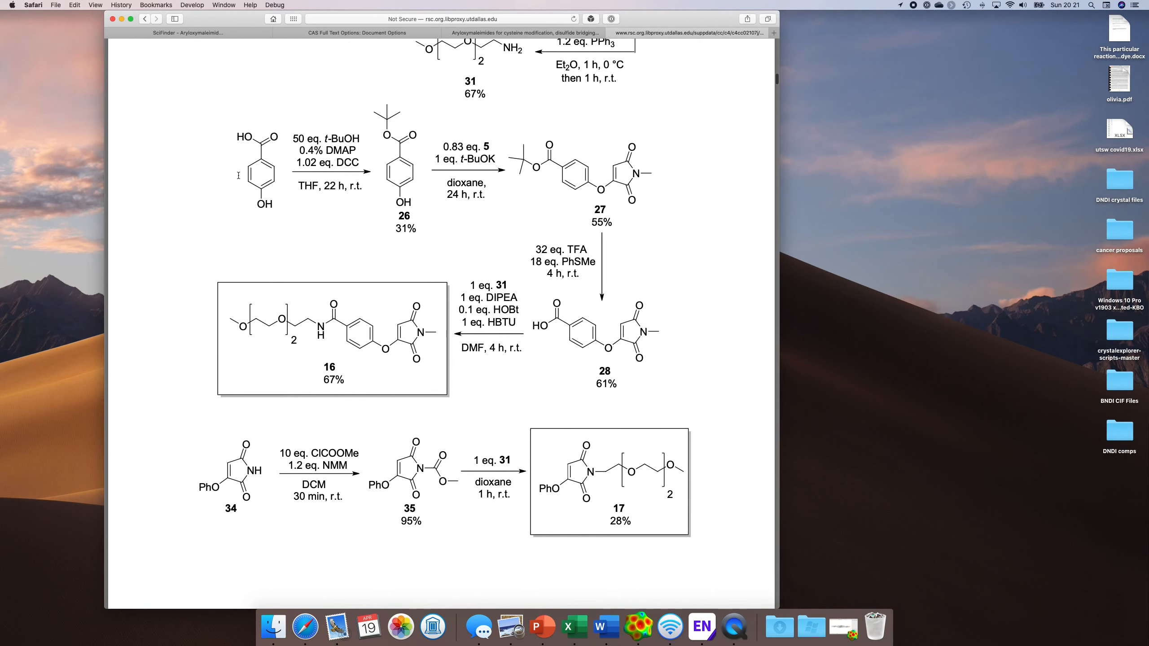
{"action": "scroll", "coordinate": [348, 368], "scroll_direction": "down", "scroll_amount": 1}
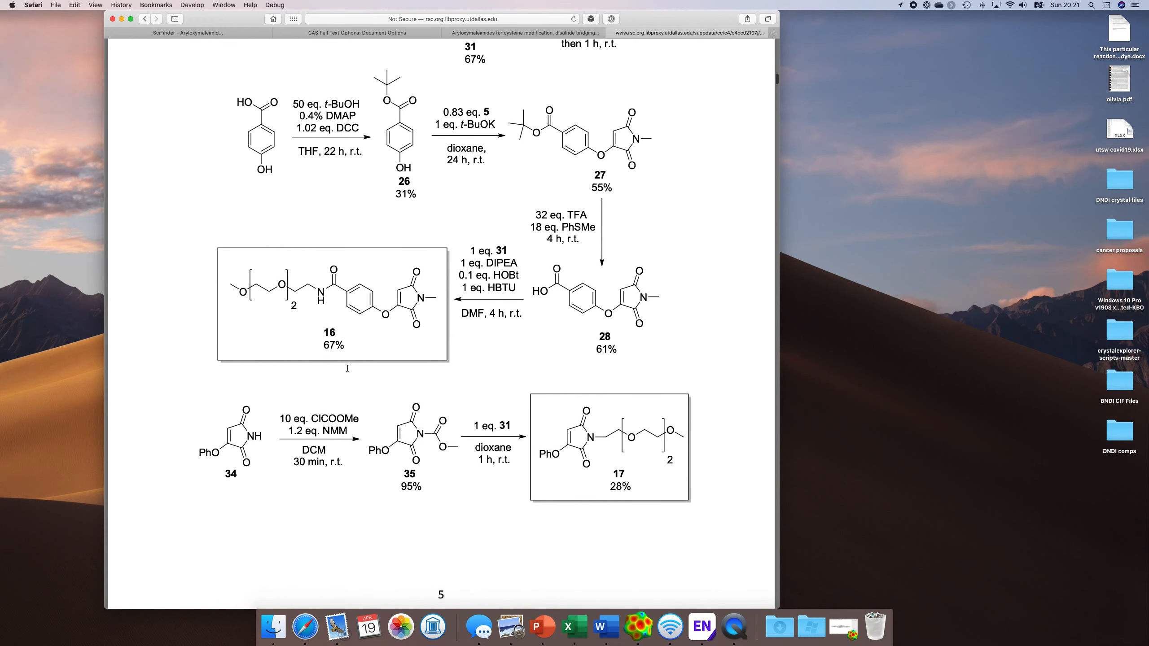
{"action": "scroll", "coordinate": [626, 437], "scroll_direction": "down", "scroll_amount": 15}
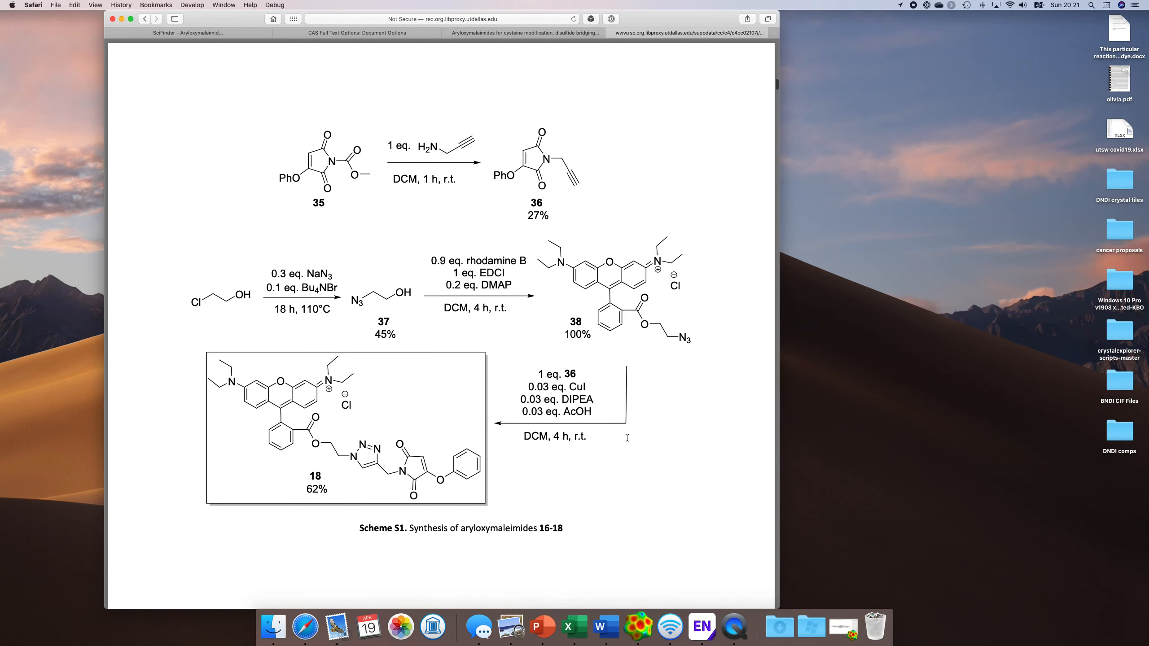
{"action": "scroll", "coordinate": [535, 448], "scroll_direction": "down", "scroll_amount": 1}
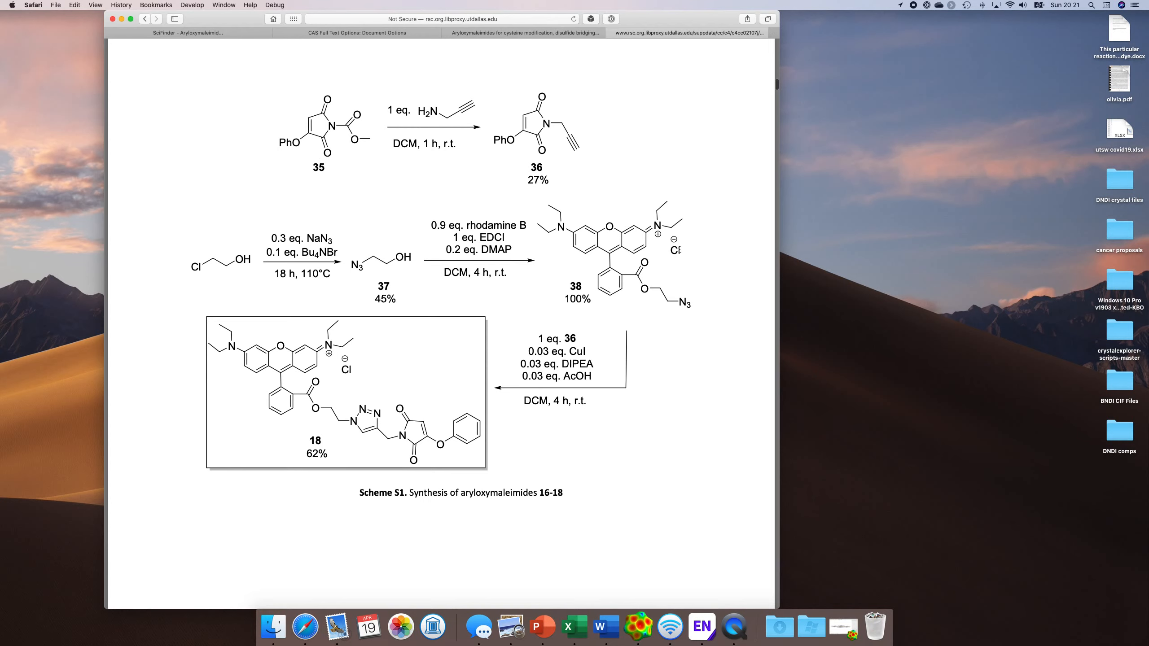
{"action": "scroll", "coordinate": [572, 409], "scroll_direction": "down", "scroll_amount": 20}
{"action": "scroll", "coordinate": [572, 409], "scroll_direction": "down", "scroll_amount": 20}
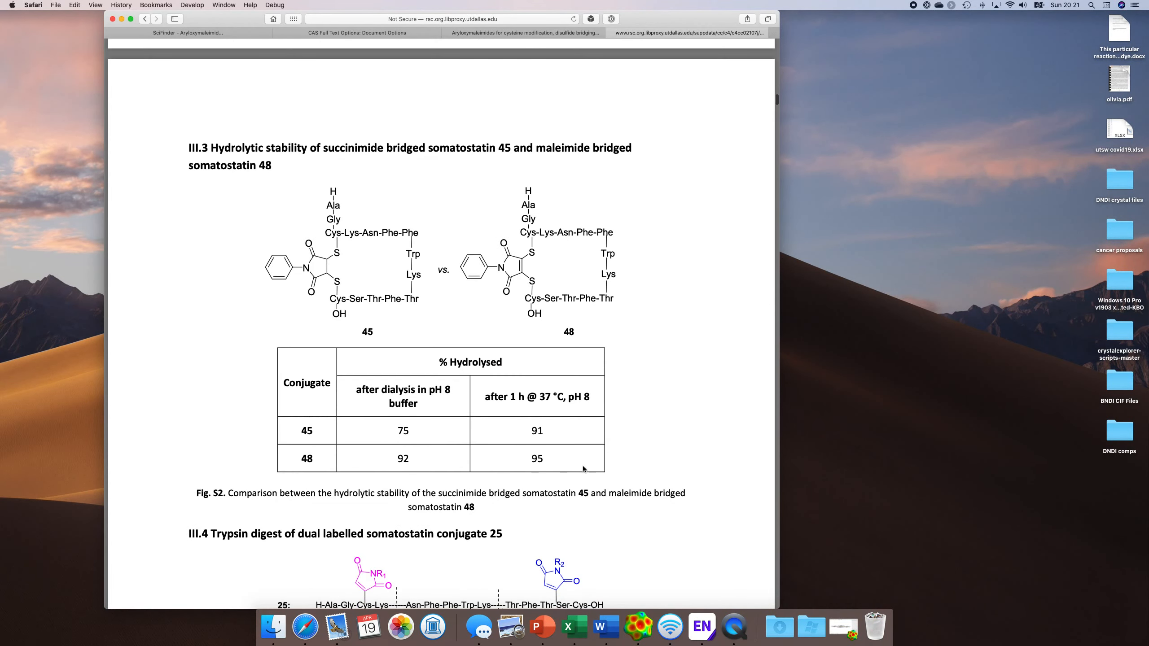
- Close the supplementary information and article pages, and return to the reference detail in SciFinder
{"action": "left_click", "coordinate": [610, 33]}
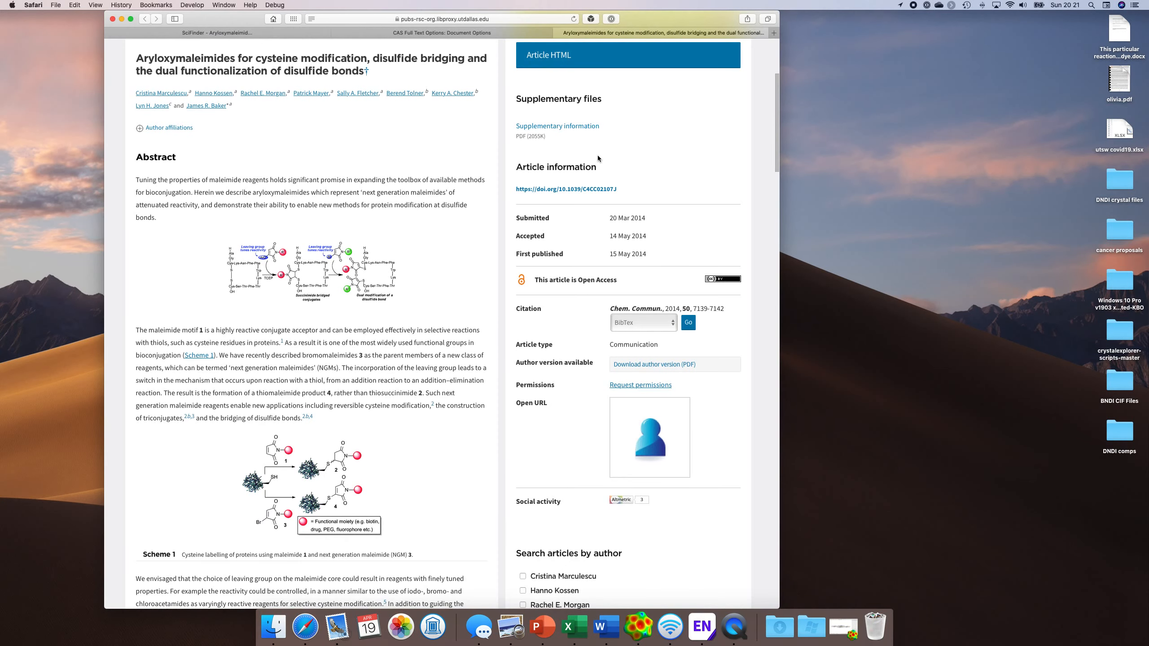
{"action": "left_click", "coordinate": [558, 33]}
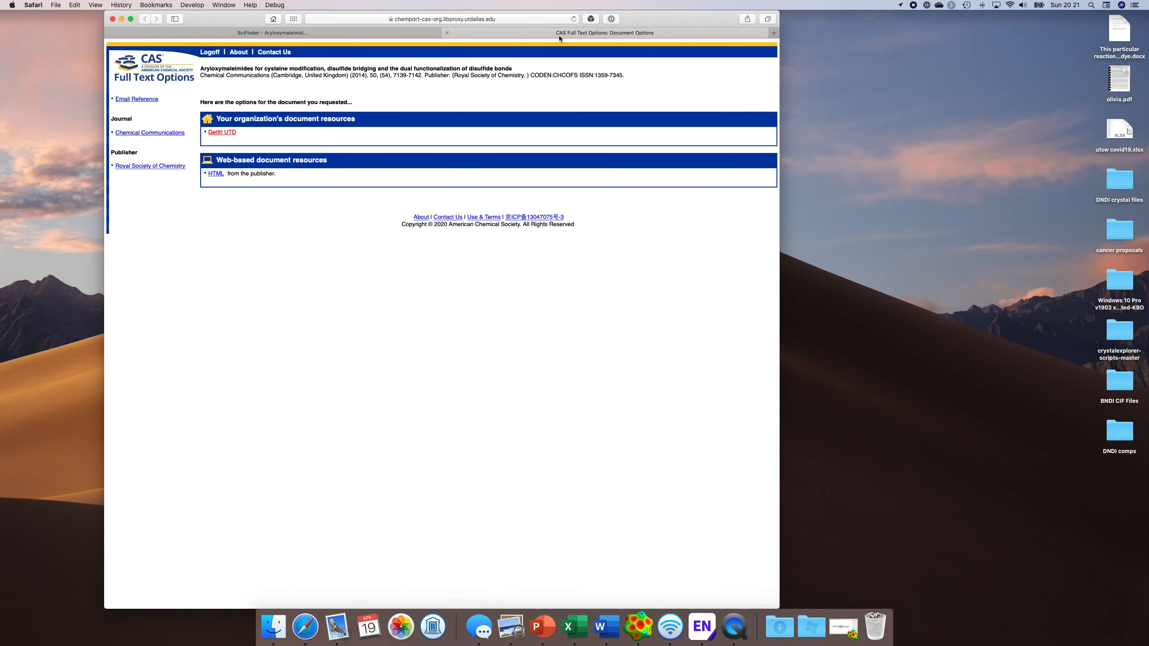
{"action": "left_click", "coordinate": [400, 31]}
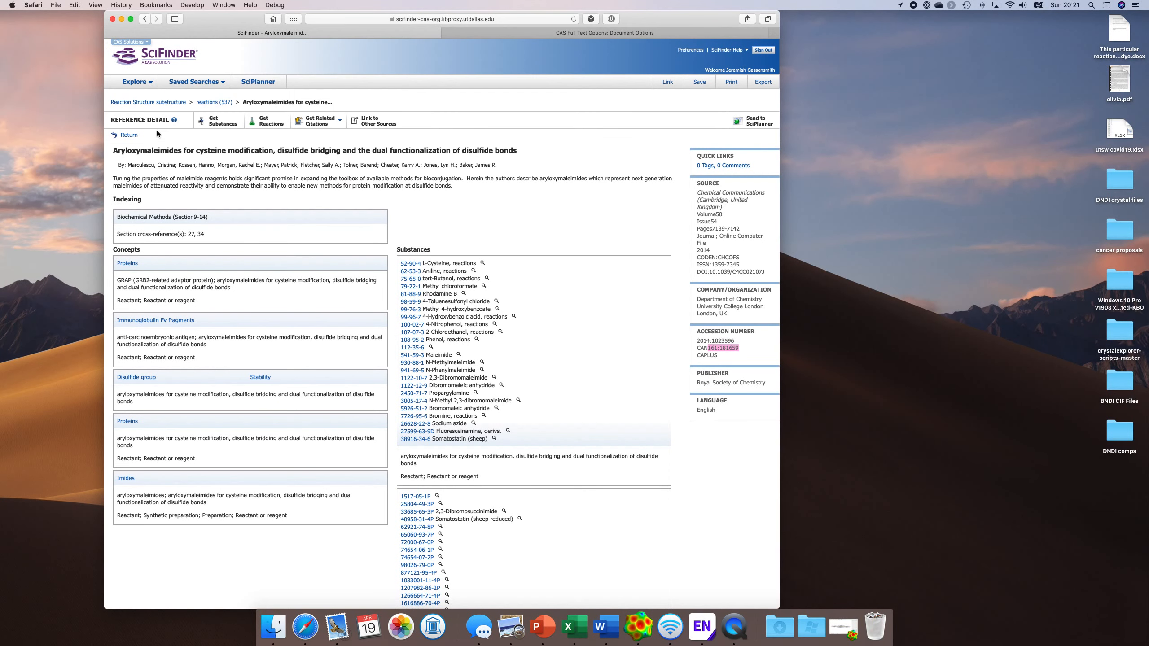
- Return to the reaction results and analyze them by Publication Year and by Author Name
{"action": "left_click", "coordinate": [129, 135]}
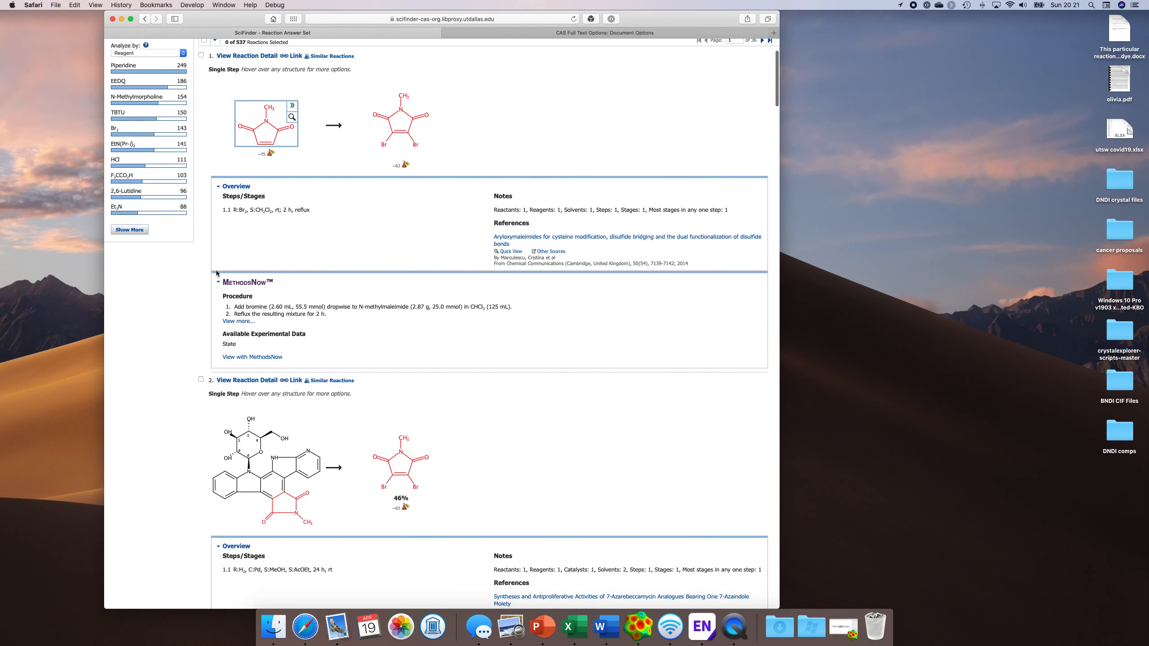
{"action": "scroll", "coordinate": [307, 148], "scroll_direction": "up", "scroll_amount": 2}
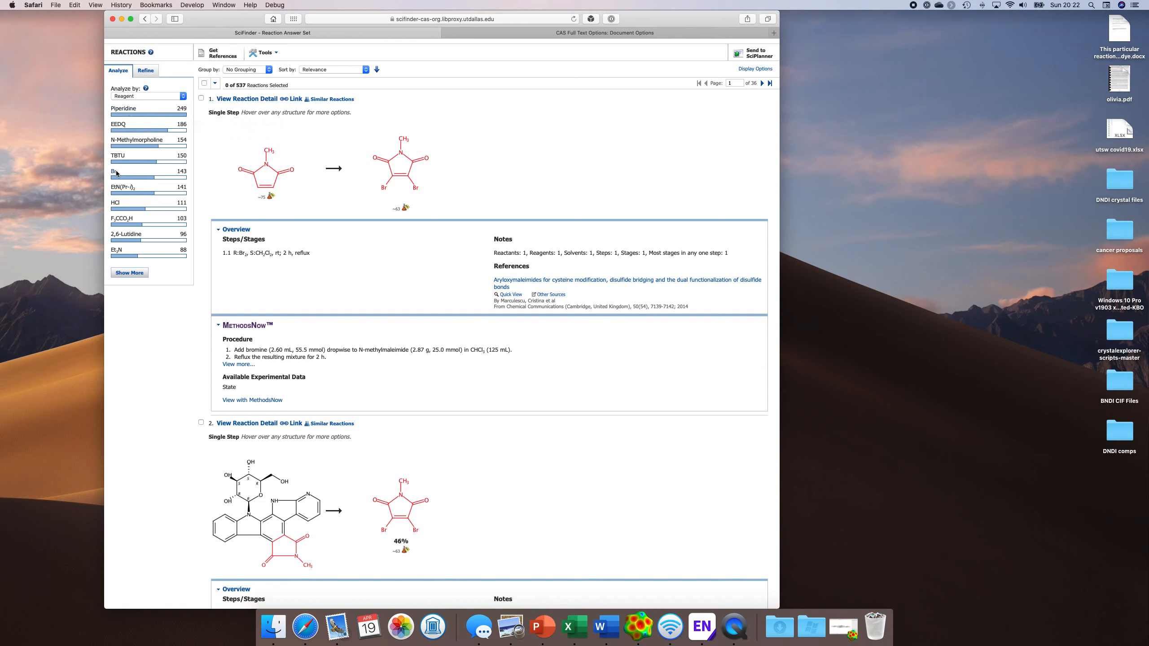
{"action": "left_click", "coordinate": [137, 96]}
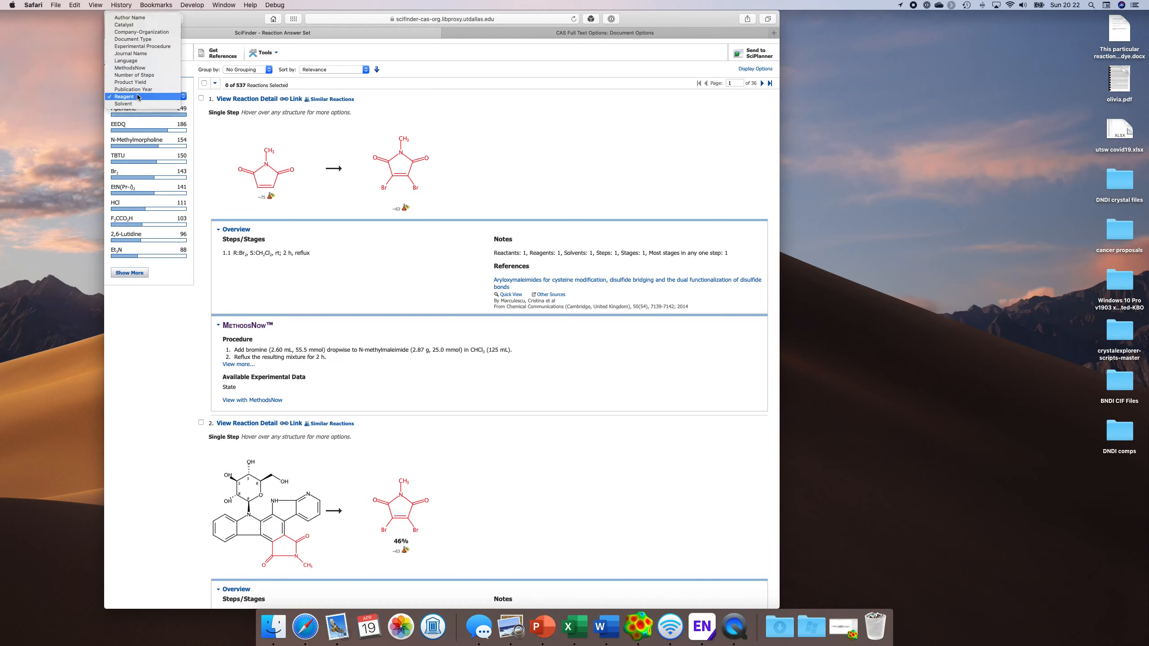
{"action": "left_click", "coordinate": [136, 89]}
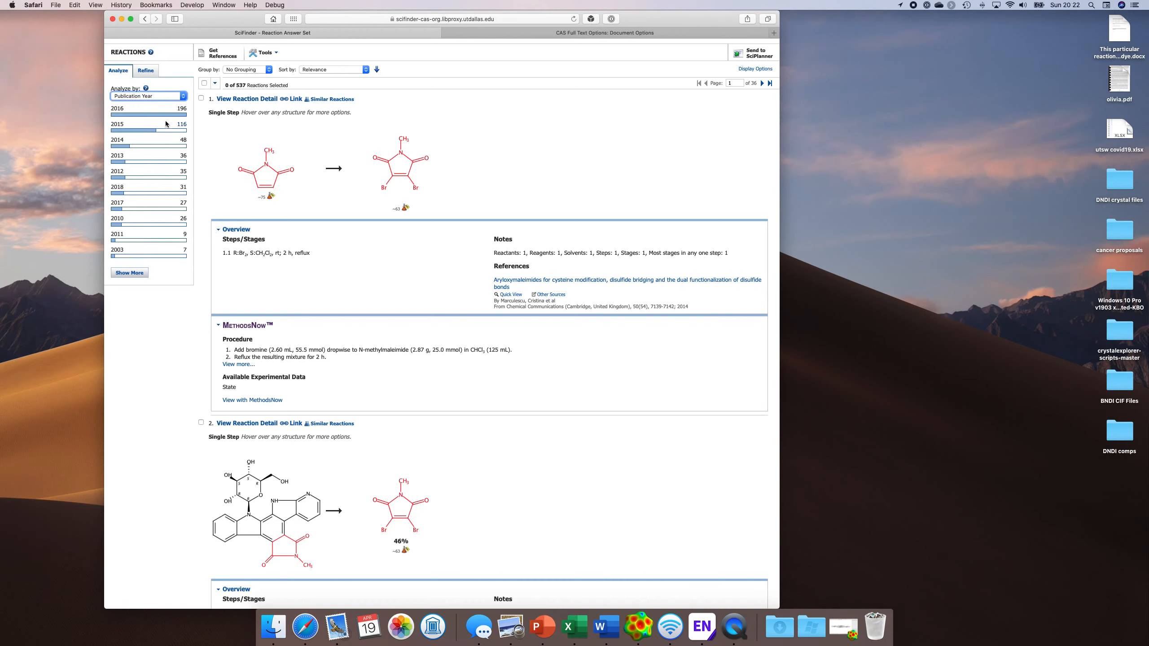
{"action": "left_click", "coordinate": [157, 98]}
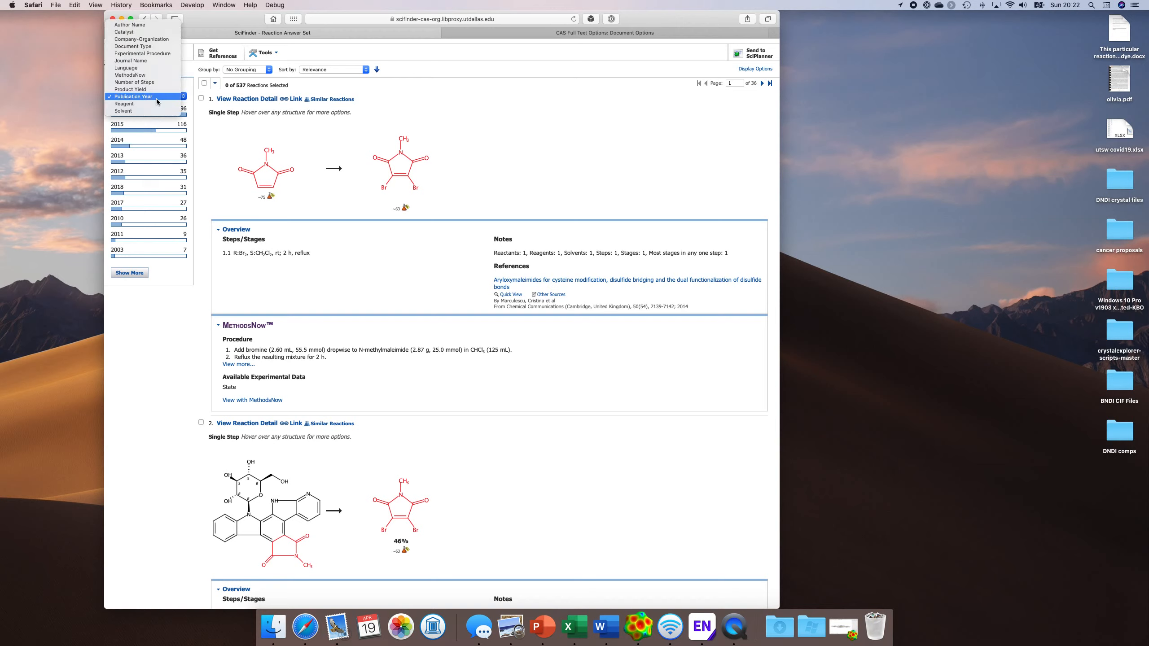
{"action": "left_click", "coordinate": [153, 24]}
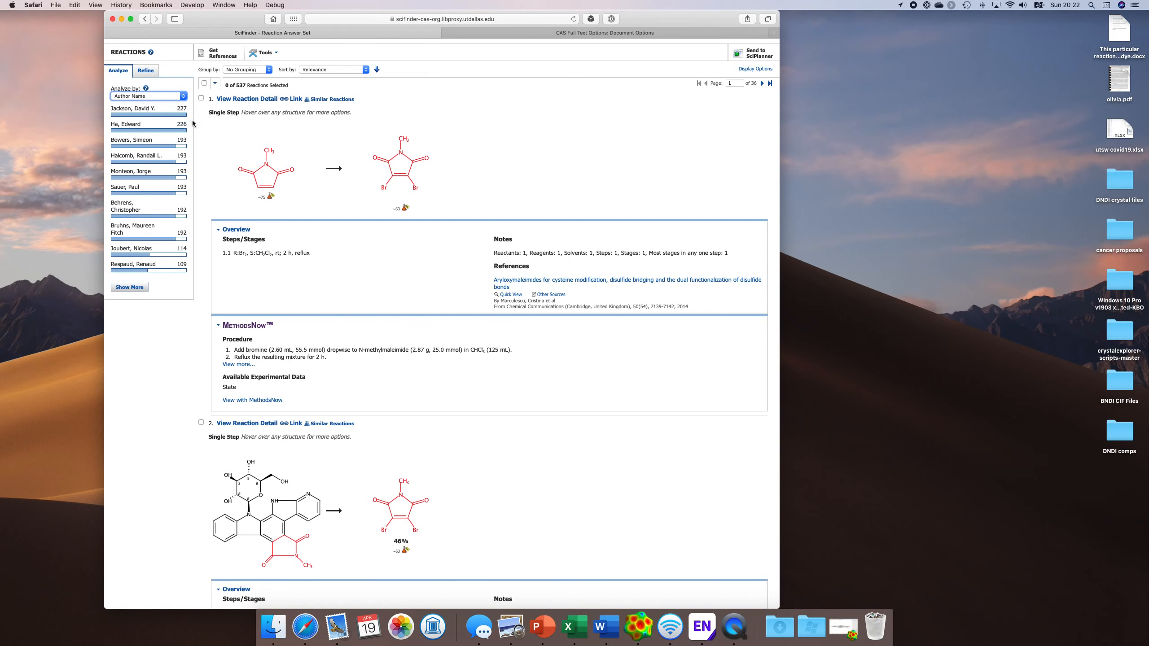
{"action": "scroll", "coordinate": [181, 175], "scroll_direction": "up", "scroll_amount": 3}
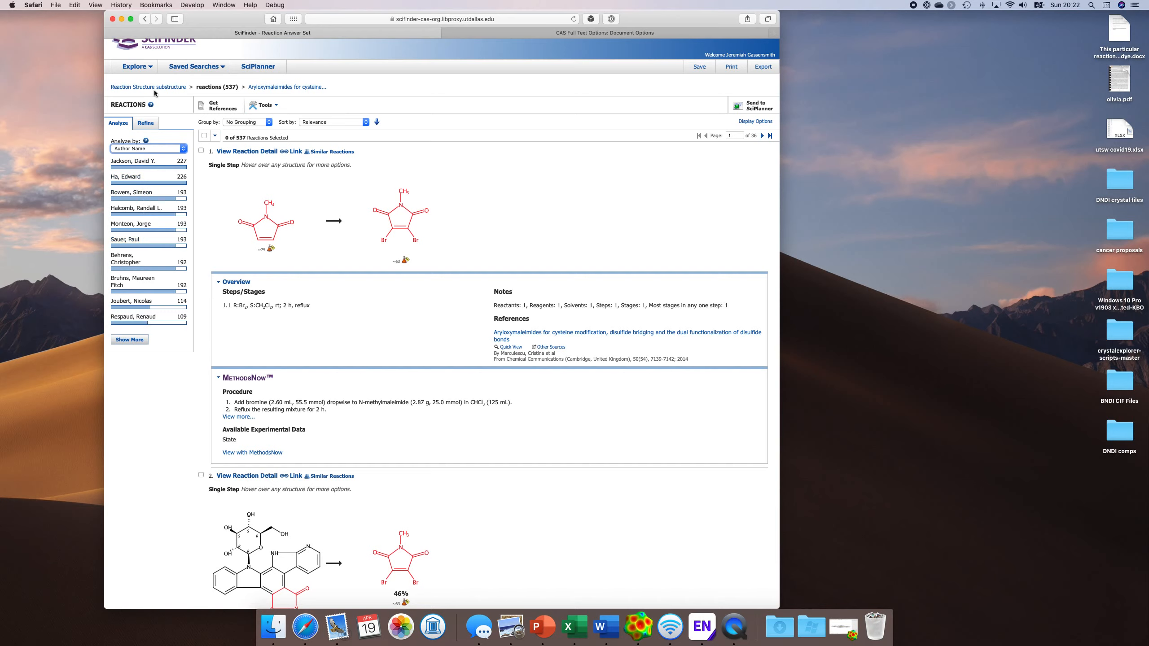
- Reopen the maleimide-to-dibromomaleimide reaction query, check its drawing in the structure editor, and rerun the substructure search
{"action": "left_click", "coordinate": [176, 87]}
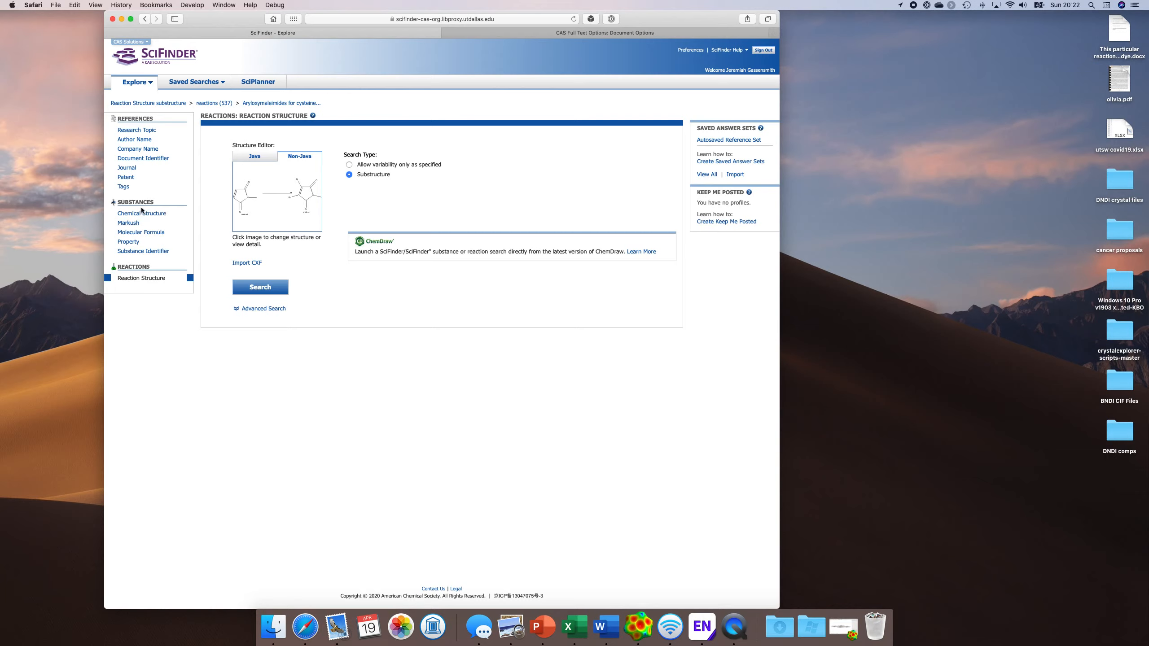
{"action": "left_click", "coordinate": [291, 221]}
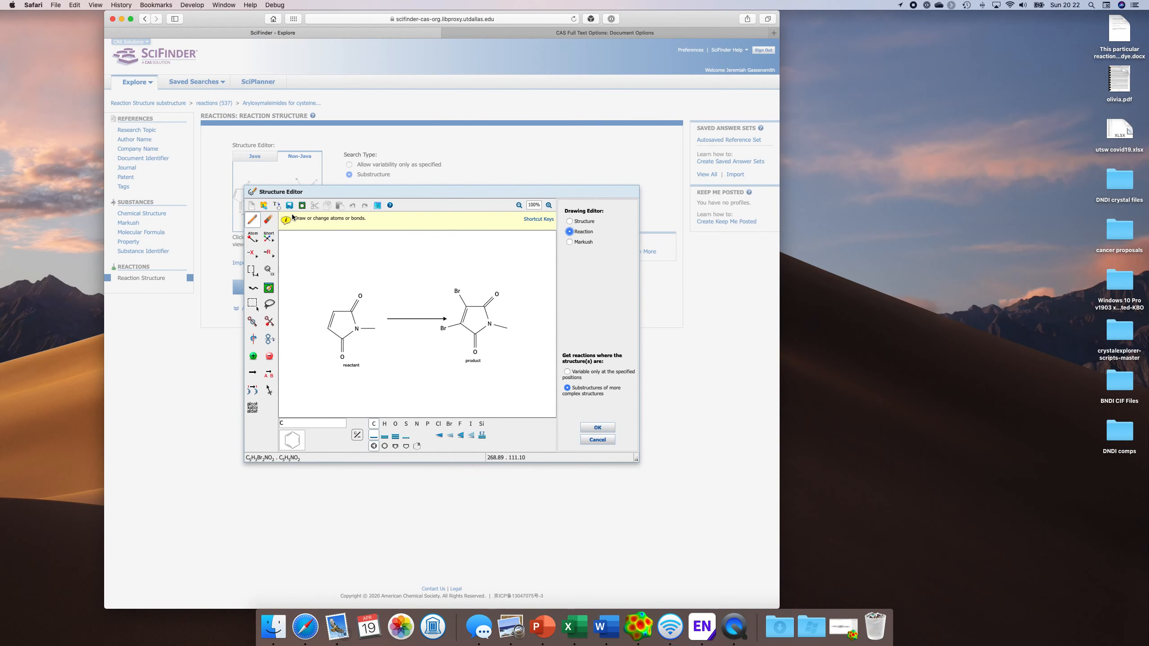
{"action": "left_click", "coordinate": [597, 428]}
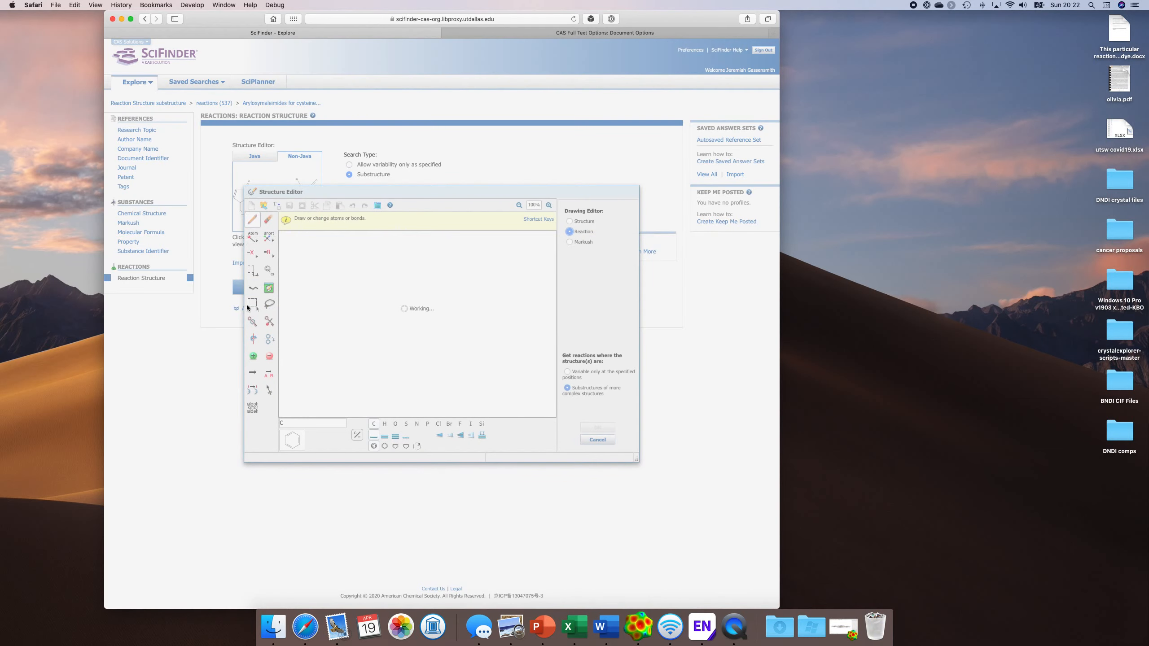
{"action": "left_click", "coordinate": [597, 440]}
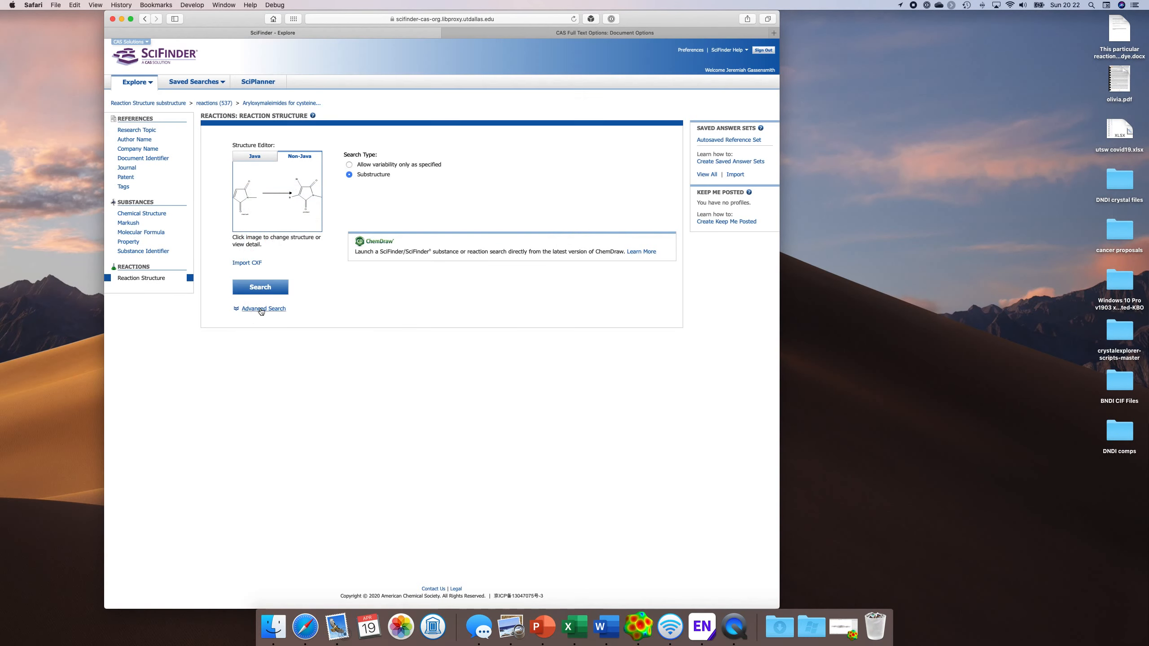
{"action": "left_click", "coordinate": [275, 288]}
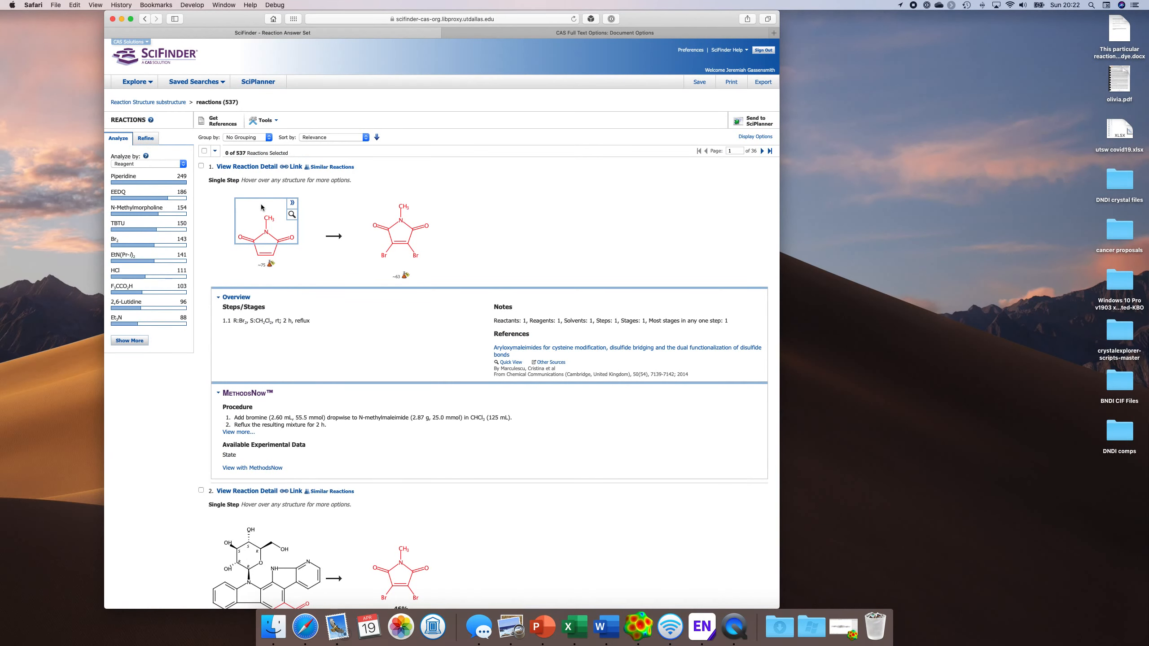
- Analyze the reactions by Product Yield, display those yielding 30-39%, and examine the listed reference
{"action": "left_click", "coordinate": [134, 166]}
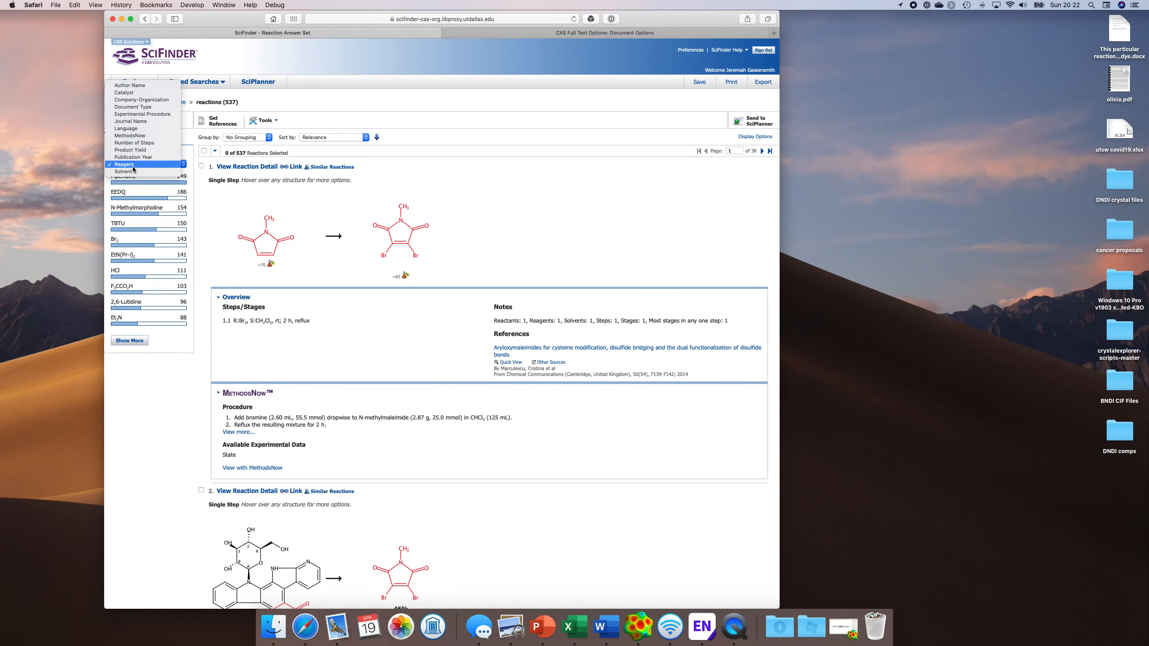
{"action": "left_click", "coordinate": [155, 150]}
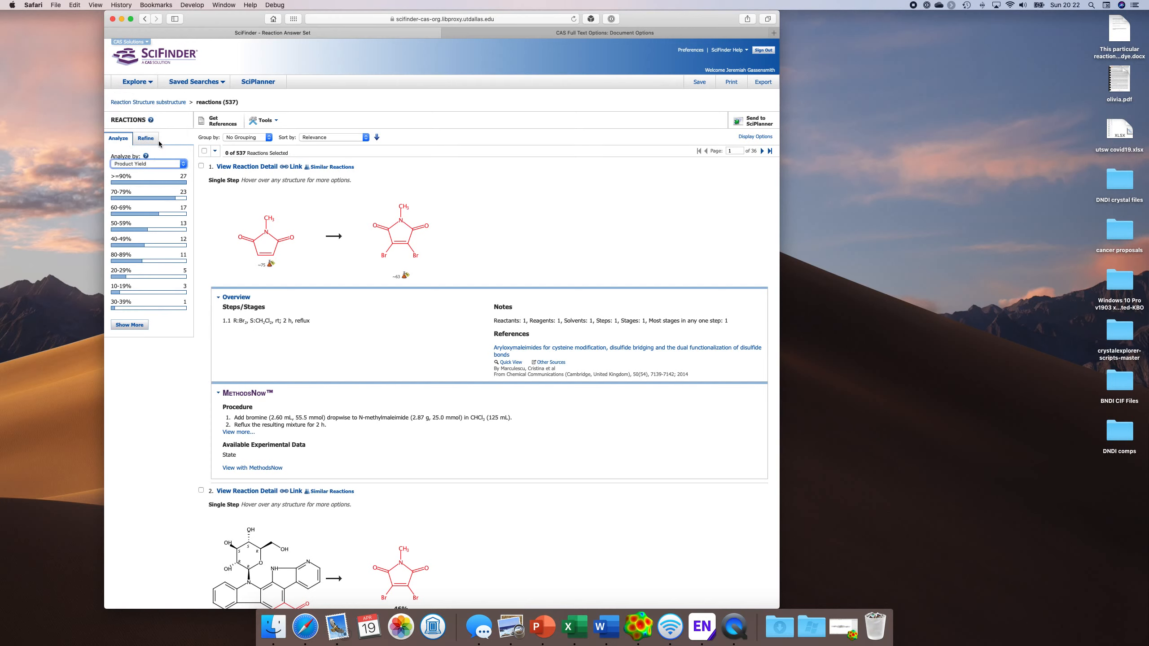
{"action": "left_click", "coordinate": [120, 303]}
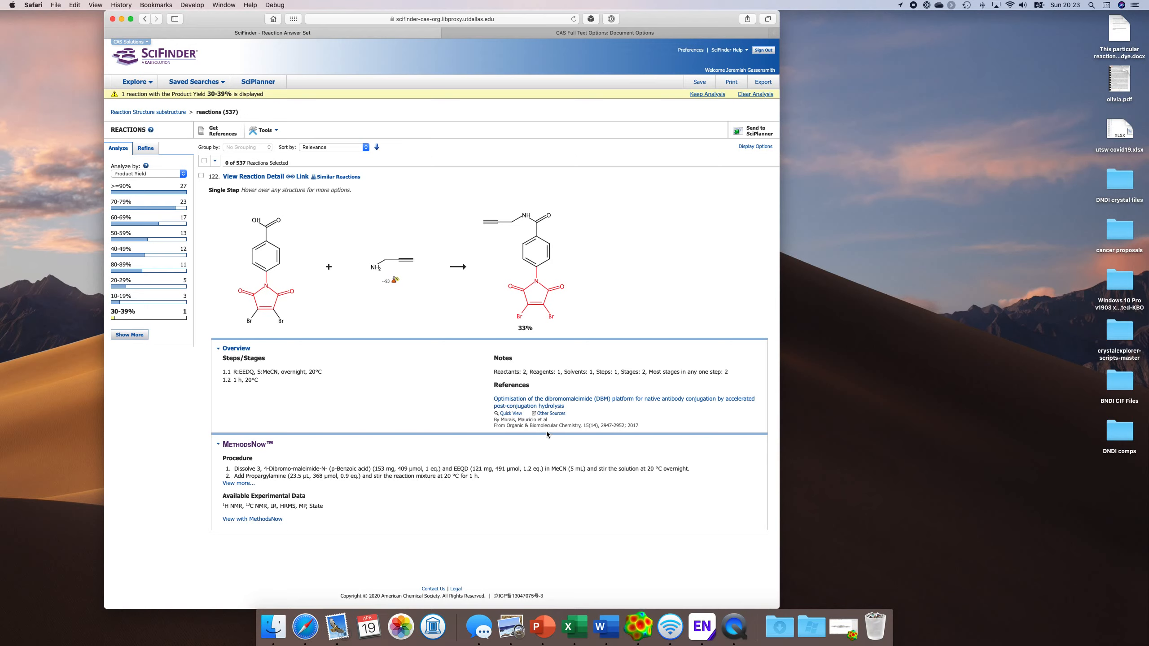
{"action": "left_click_drag", "start_coordinate": [512, 428], "coordinate": [577, 428]}
{"action": "left_click", "coordinate": [389, 454]}
- Display the reactions with a product yield of >=90% and look through their structures and conditions
{"action": "left_click", "coordinate": [114, 185]}
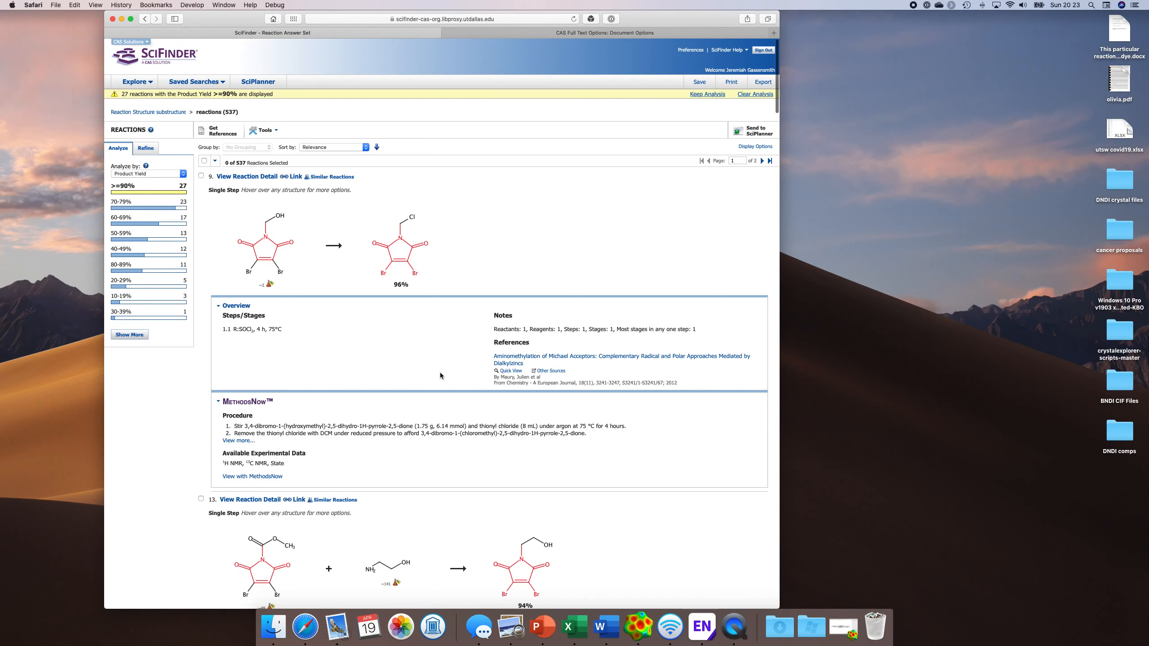
{"action": "scroll", "coordinate": [440, 373], "scroll_direction": "down", "scroll_amount": 6}
{"action": "scroll", "coordinate": [441, 375], "scroll_direction": "down", "scroll_amount": 1}
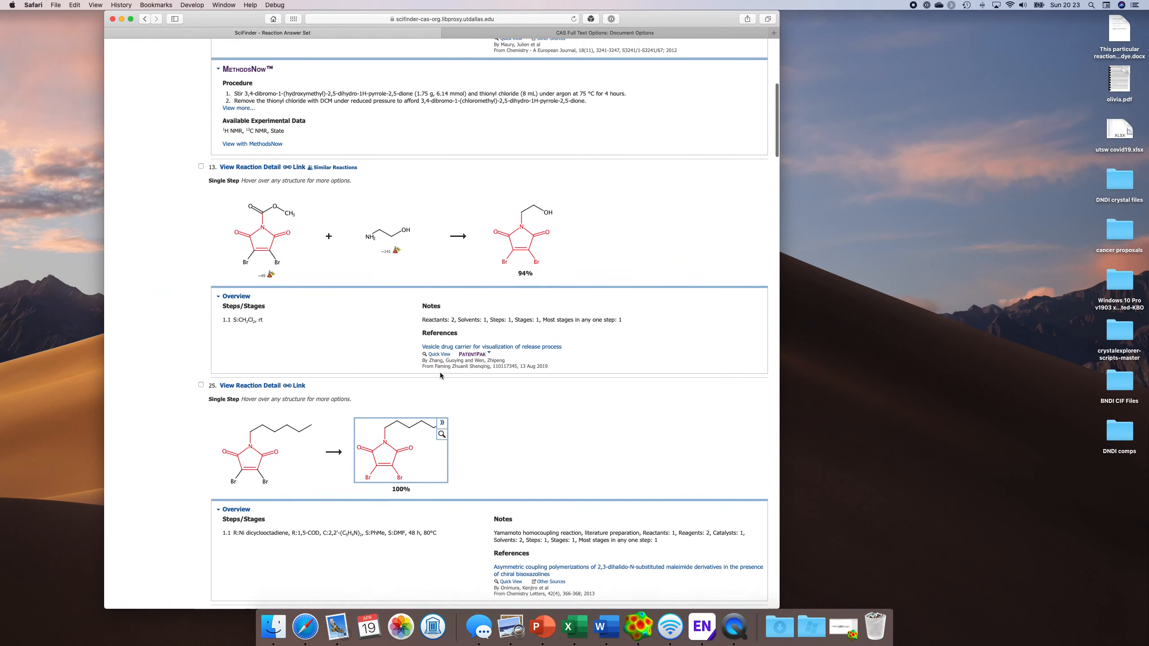
{"action": "mouse_move", "coordinate": [248, 237]}
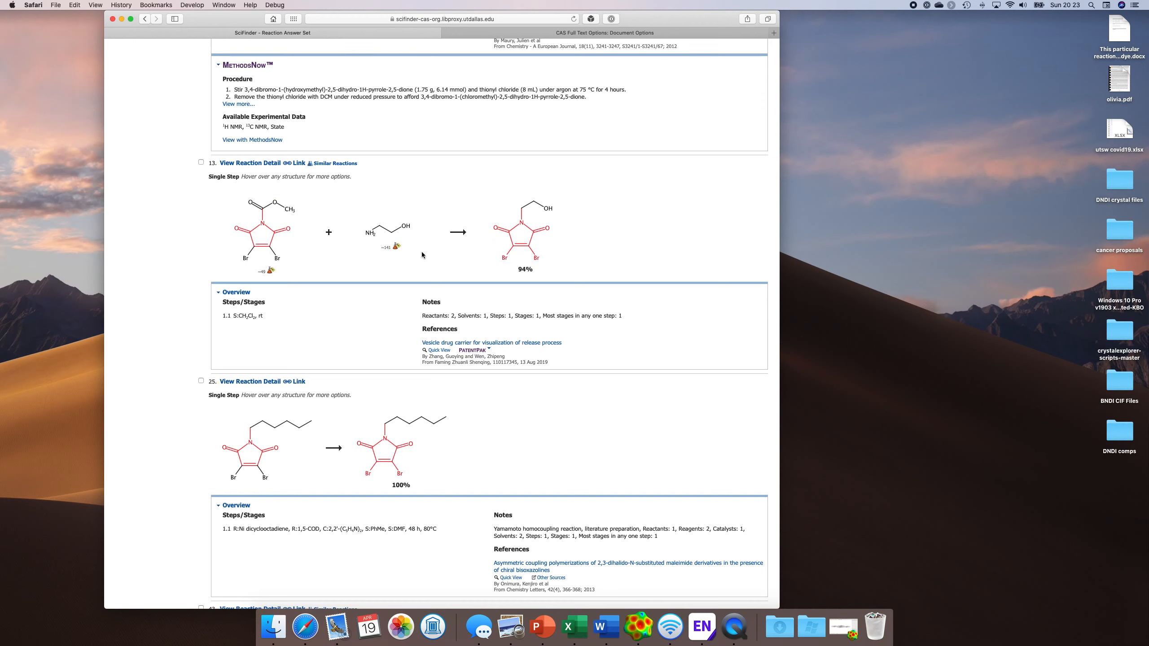
{"action": "scroll", "coordinate": [351, 377], "scroll_direction": "down", "scroll_amount": 3}
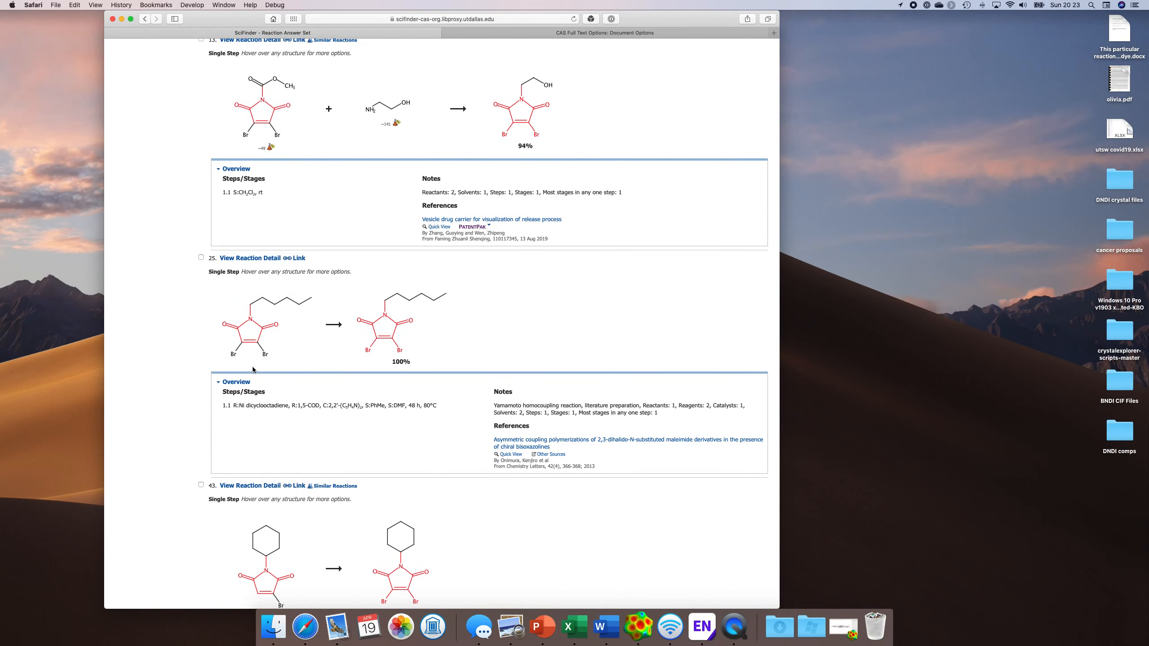
{"action": "mouse_move", "coordinate": [223, 361]}
{"action": "scroll", "coordinate": [368, 373], "scroll_direction": "down", "scroll_amount": 4}
{"action": "scroll", "coordinate": [420, 401], "scroll_direction": "up", "scroll_amount": 10}
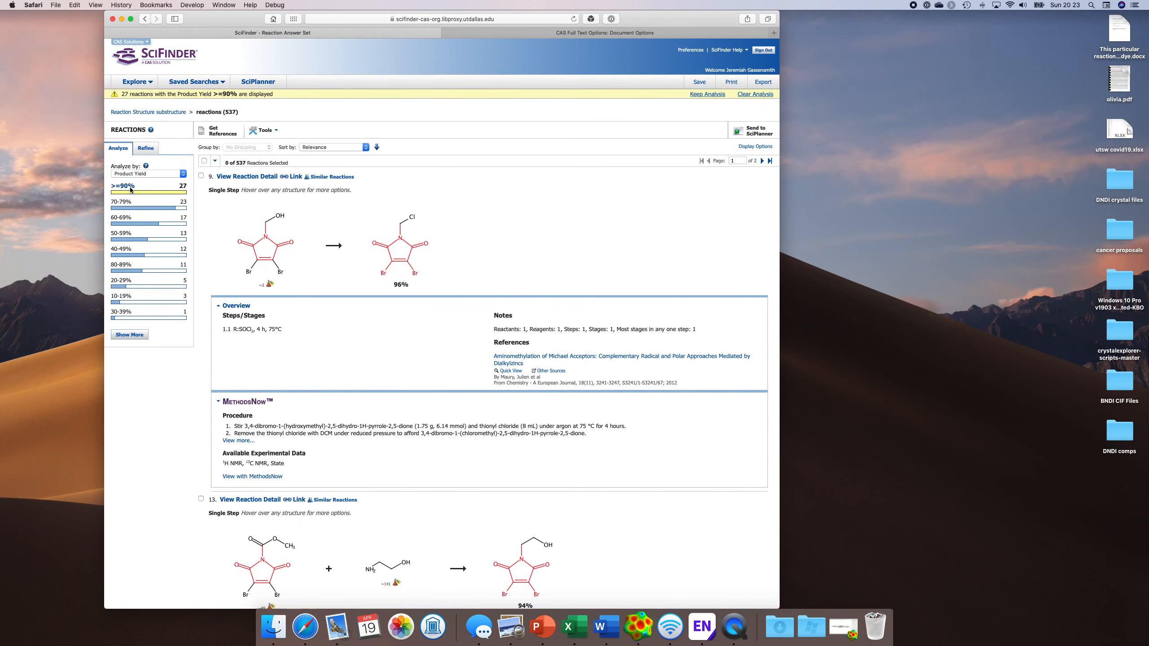
- Analyze the reactions by Number of Steps, display the 9-step reactions, and look through their schemes and stages
{"action": "left_click", "coordinate": [140, 174]}
{"action": "left_click", "coordinate": [140, 167]}
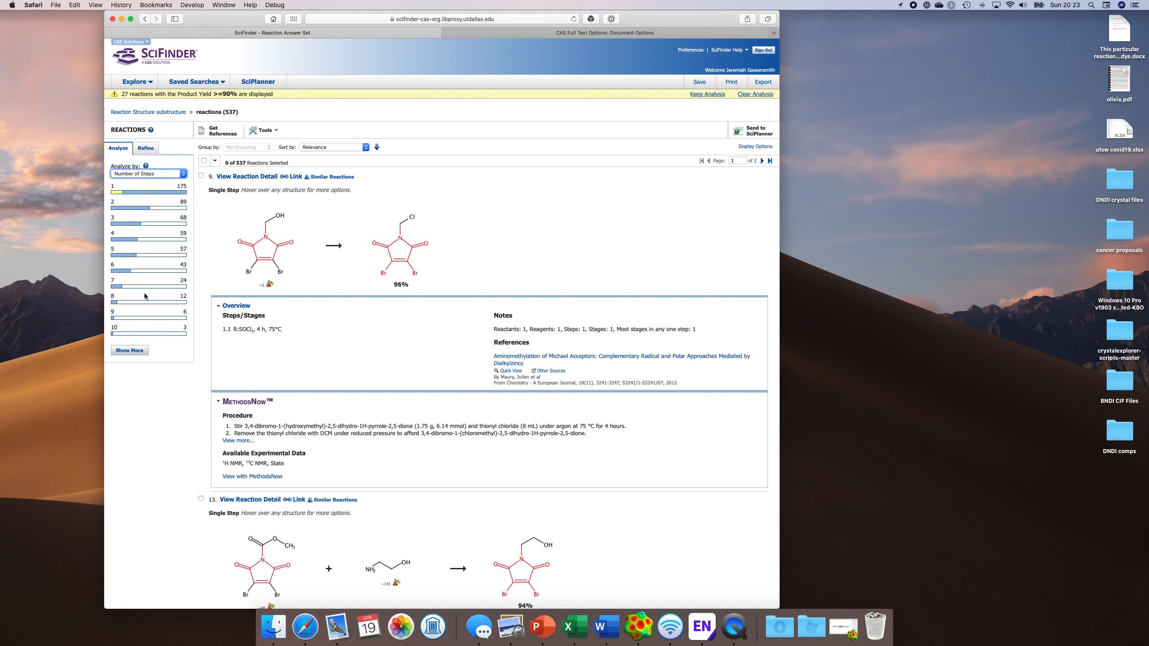
{"action": "left_click", "coordinate": [114, 313]}
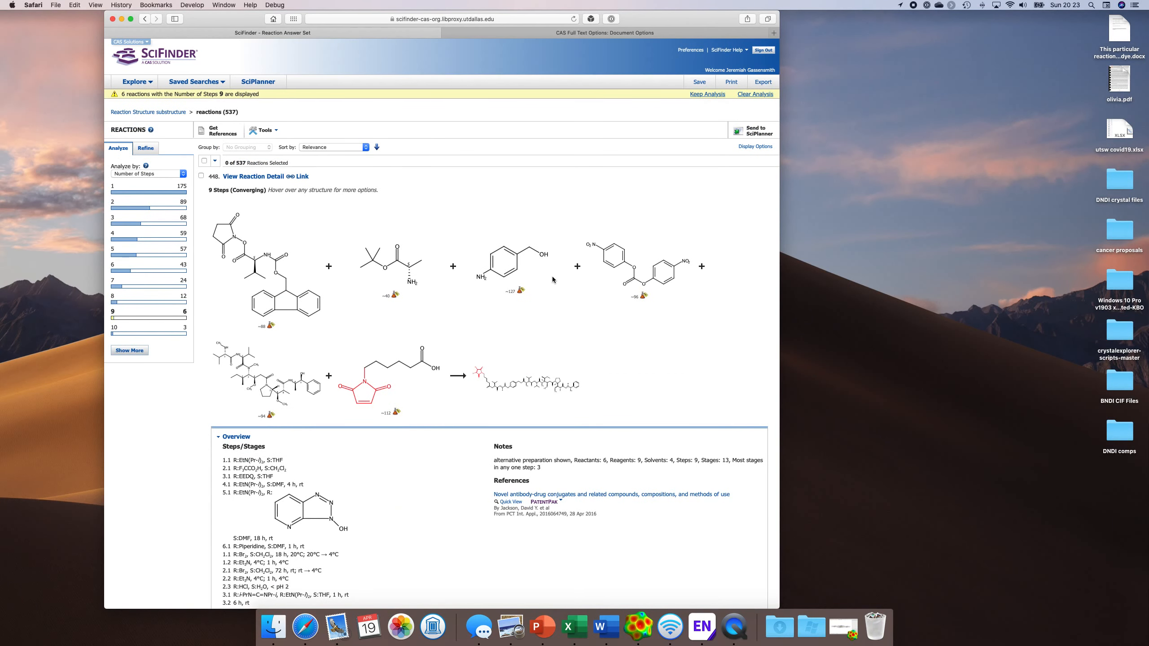
{"action": "mouse_move", "coordinate": [540, 389]}
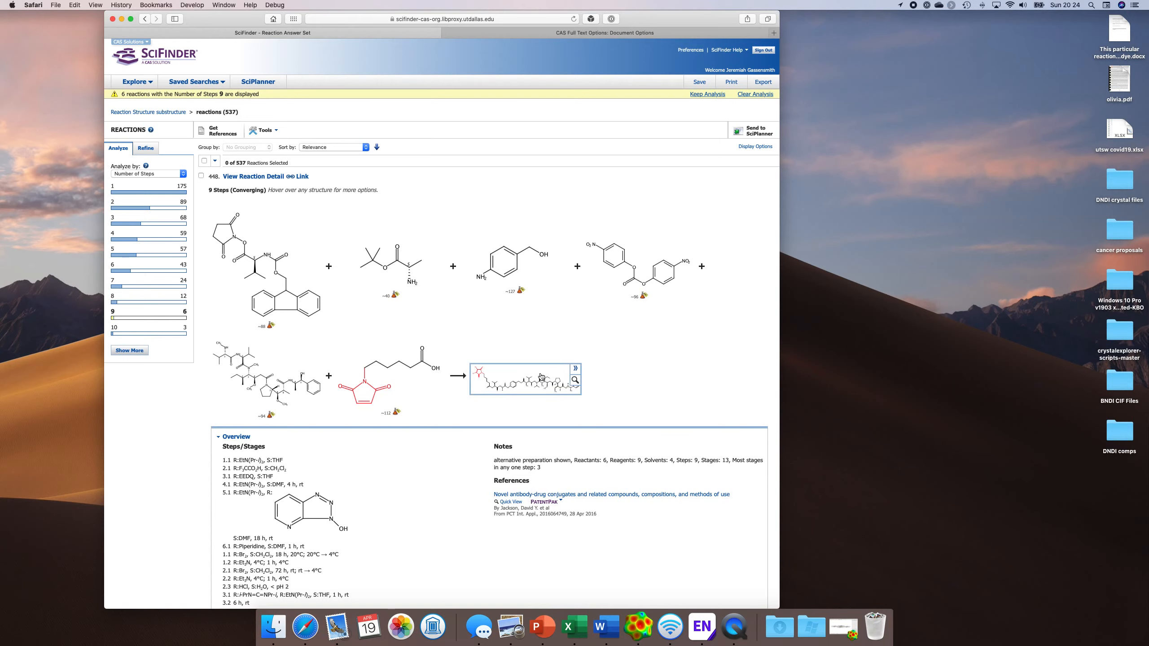
{"action": "scroll", "coordinate": [528, 289], "scroll_direction": "down", "scroll_amount": 3}
{"action": "scroll", "coordinate": [421, 368], "scroll_direction": "down", "scroll_amount": 10}
{"action": "scroll", "coordinate": [421, 366], "scroll_direction": "up", "scroll_amount": 12}
- Compare the analysis and refinement options for the reactions, and view the Product Yield refinement limits
{"action": "mouse_move", "coordinate": [175, 113]}
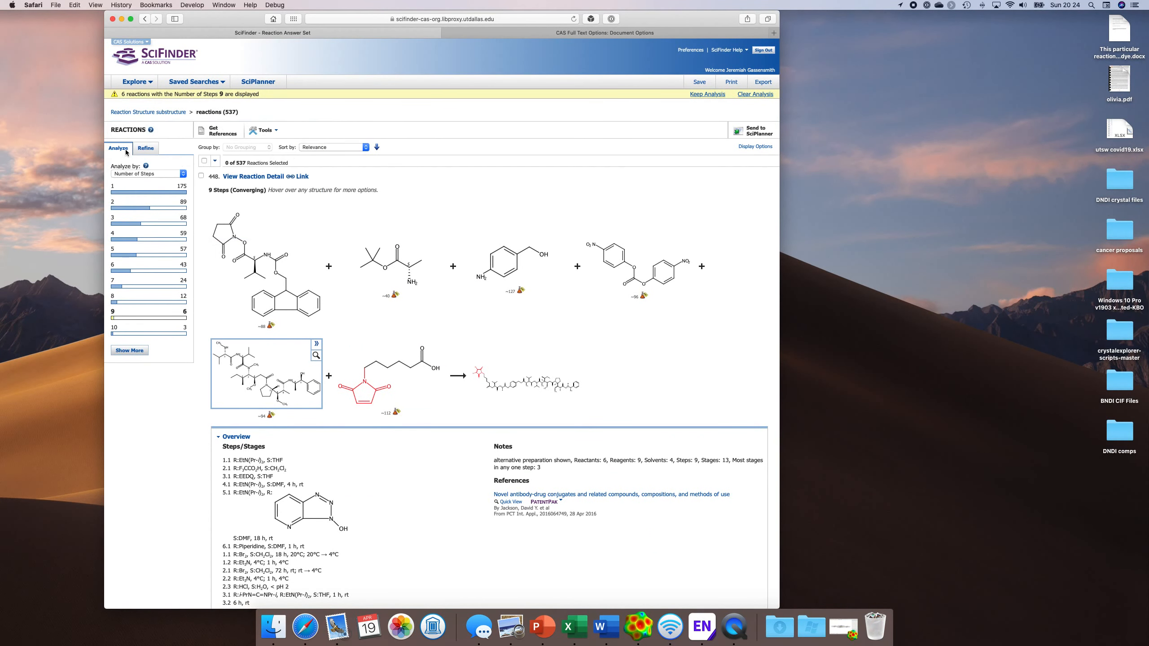
{"action": "left_click", "coordinate": [144, 148]}
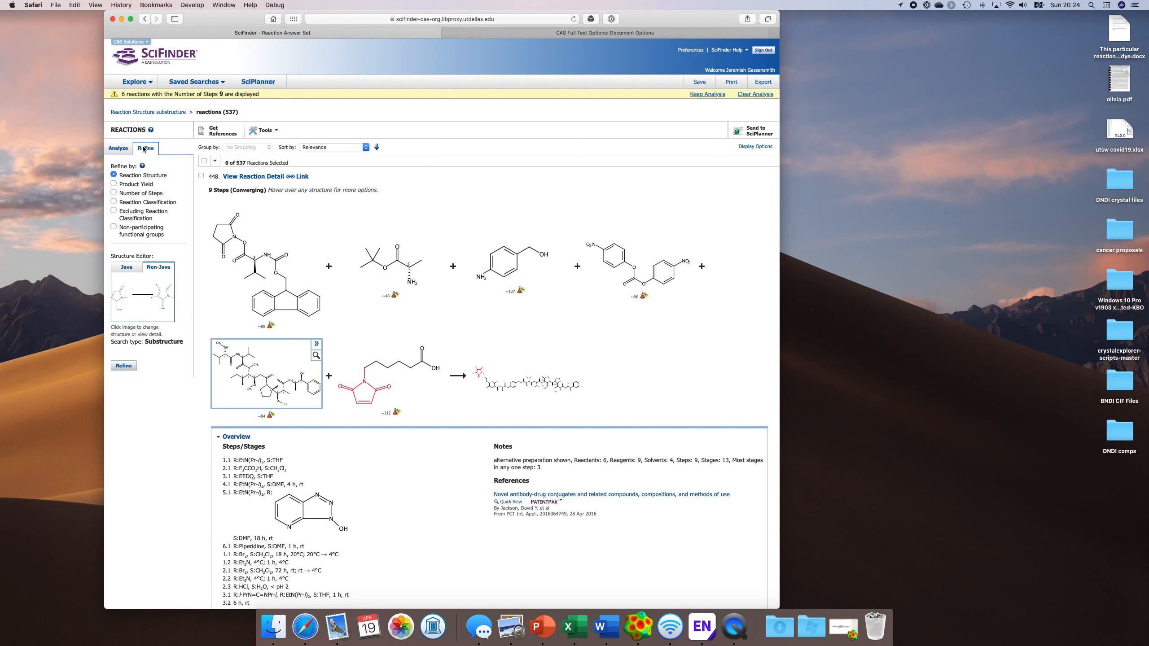
{"action": "left_click", "coordinate": [118, 148]}
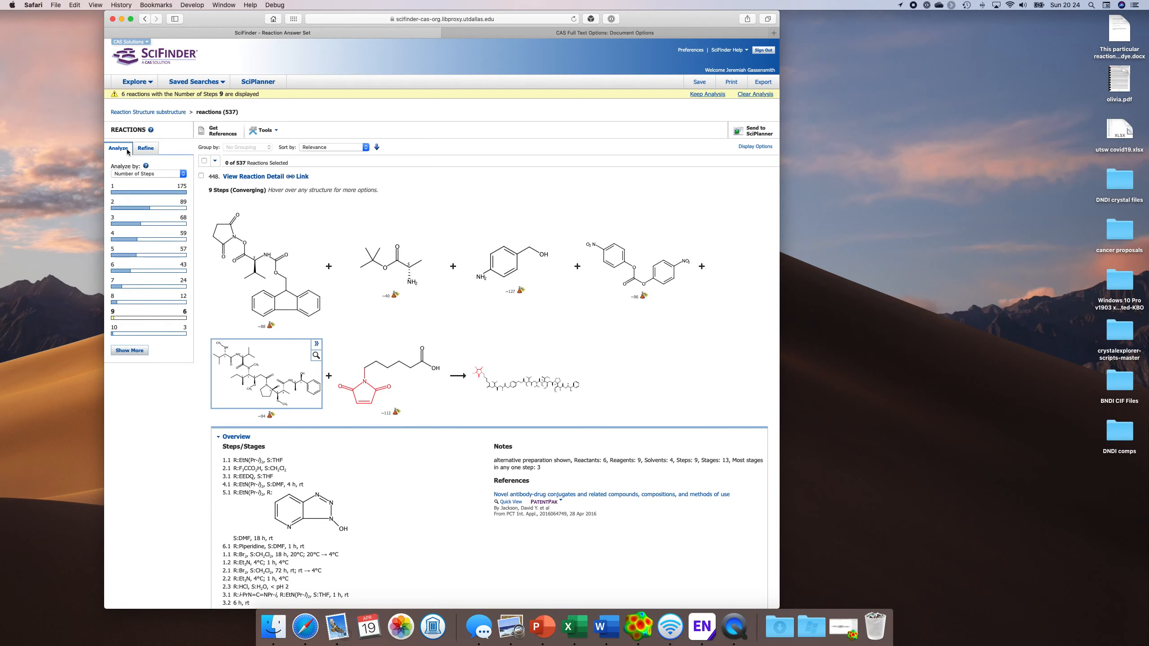
{"action": "left_click", "coordinate": [145, 148]}
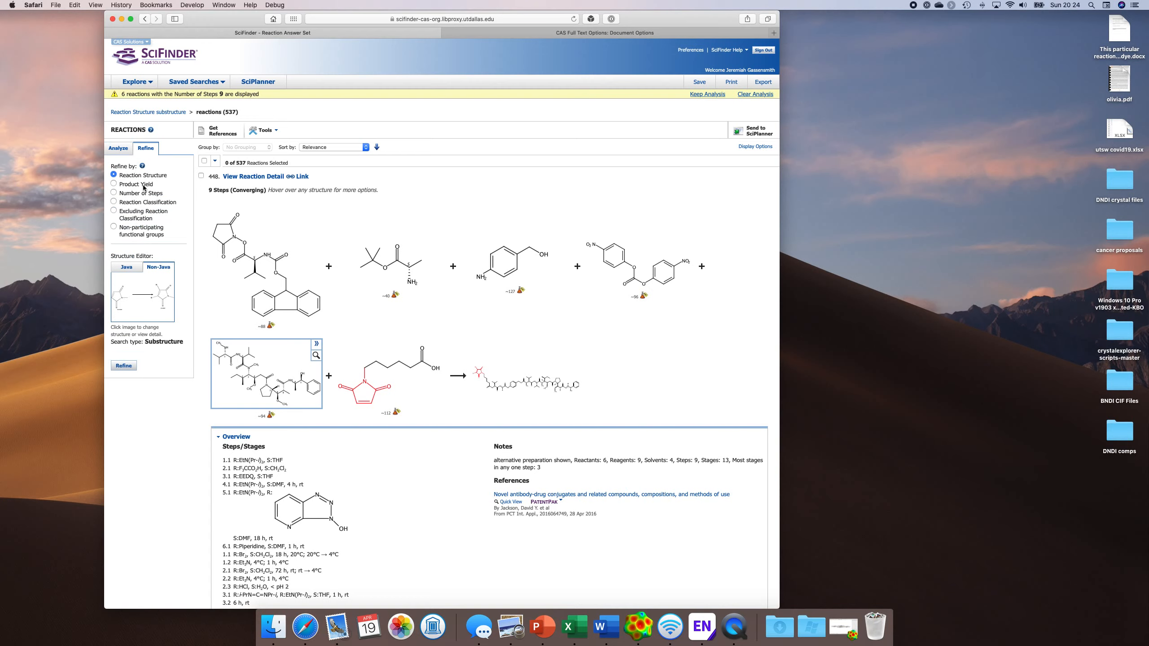
{"action": "left_click", "coordinate": [113, 183]}
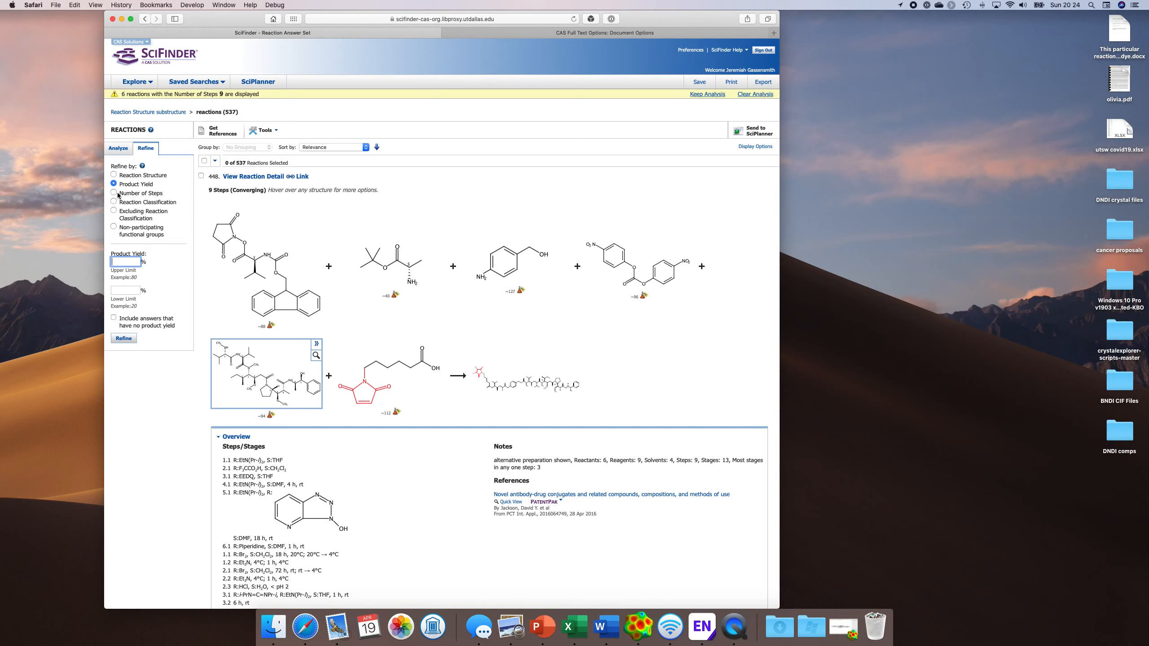
{"action": "mouse_move", "coordinate": [165, 115]}
- Edit the reaction query so the N-methyl groups of both reactant and product carry Q (any atom except C or H)
{"action": "left_click", "coordinate": [167, 114]}
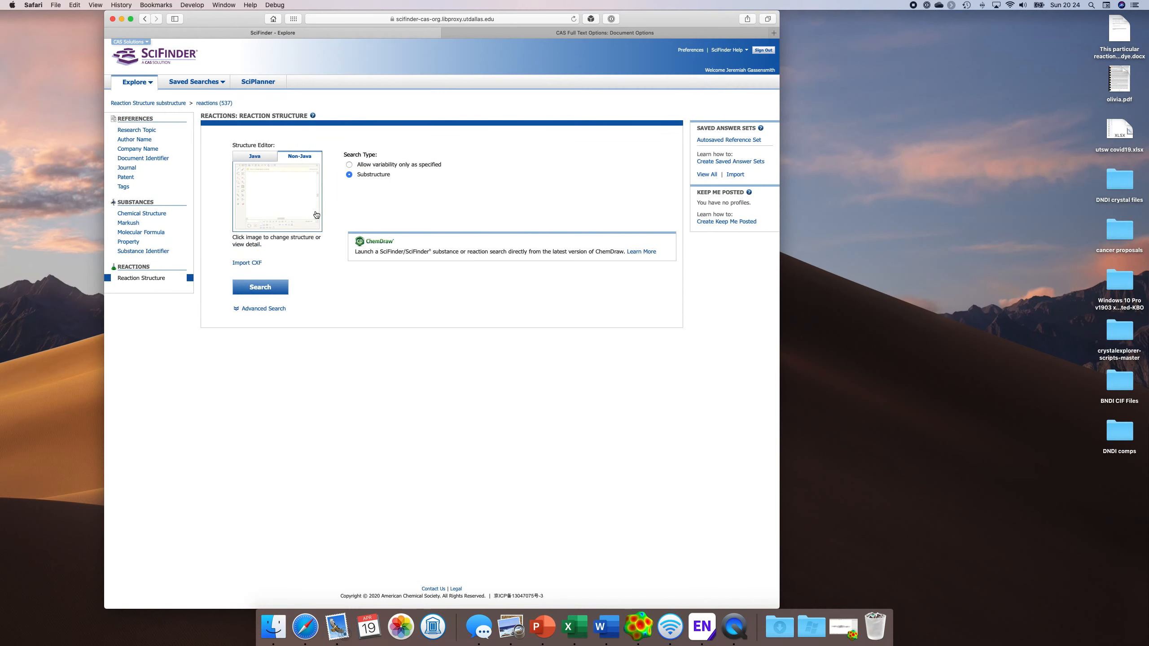
{"action": "left_click", "coordinate": [315, 211]}
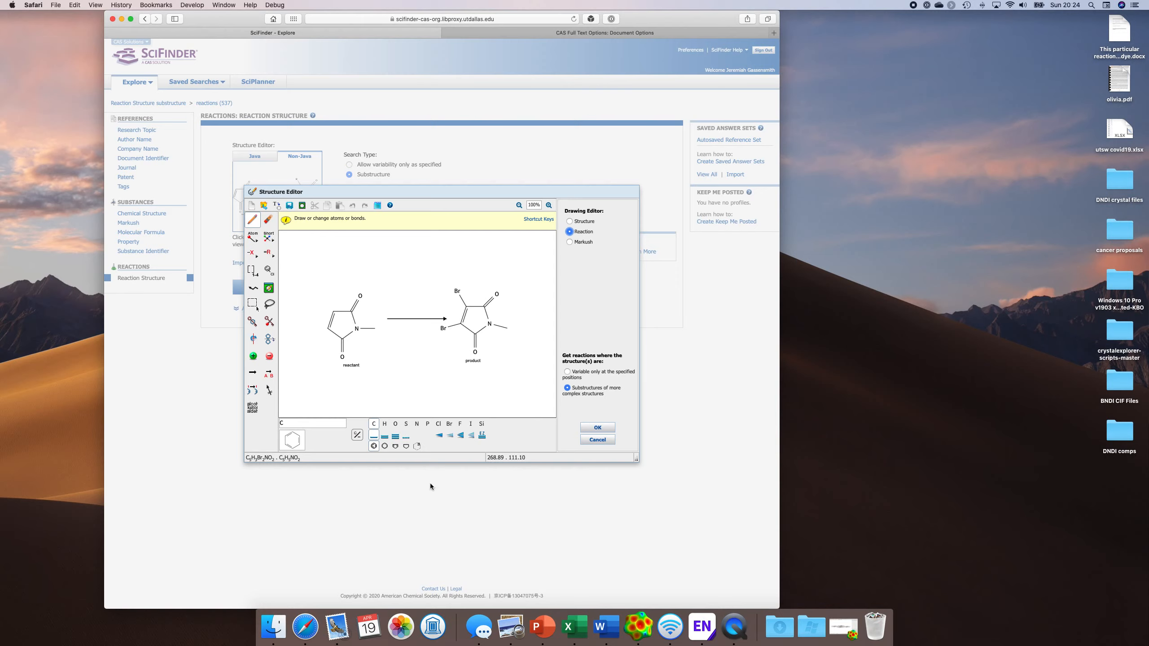
{"action": "left_click", "coordinate": [376, 327]}
{"action": "left_click", "coordinate": [256, 260]}
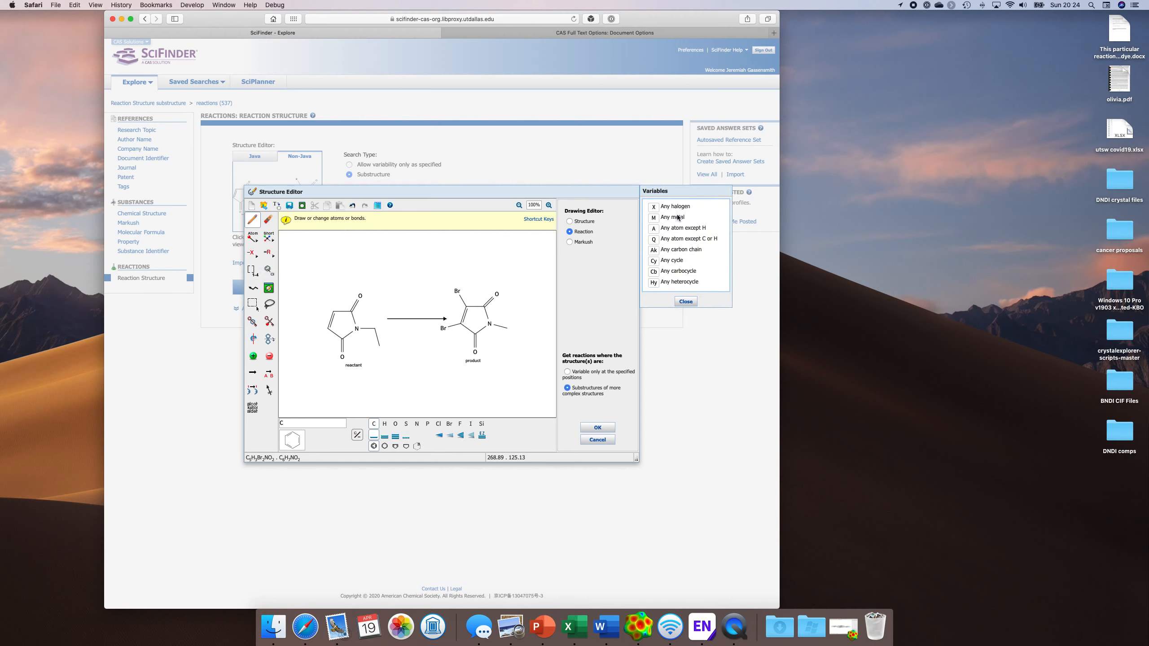
{"action": "left_click", "coordinate": [660, 239]}
{"action": "left_click", "coordinate": [379, 345]}
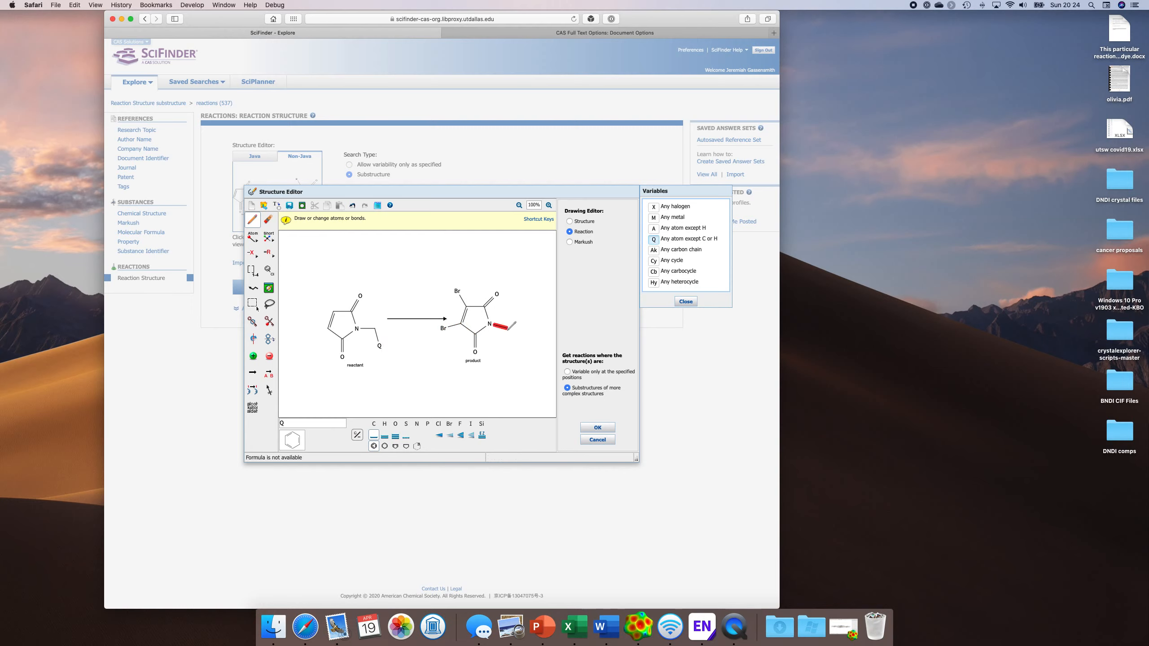
{"action": "left_click", "coordinate": [509, 329]}
{"action": "left_click", "coordinate": [597, 429]}
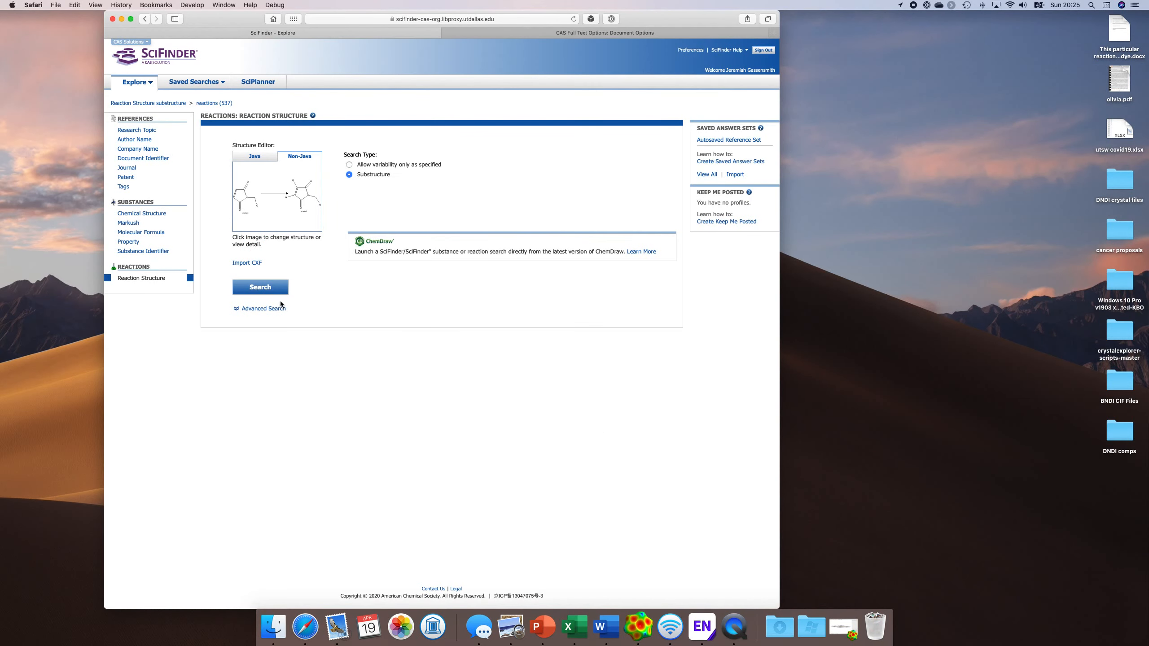
- Run the substructure search with the edited reaction query and return to the query page
{"action": "left_click", "coordinate": [267, 290]}
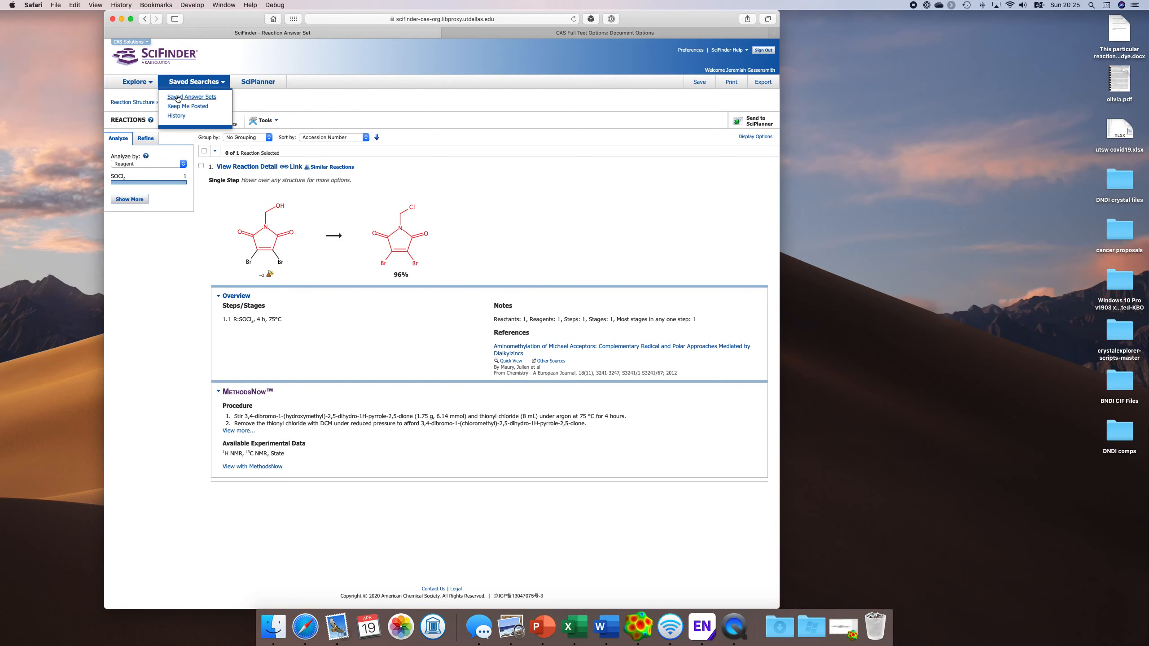
{"action": "left_click", "coordinate": [130, 103]}
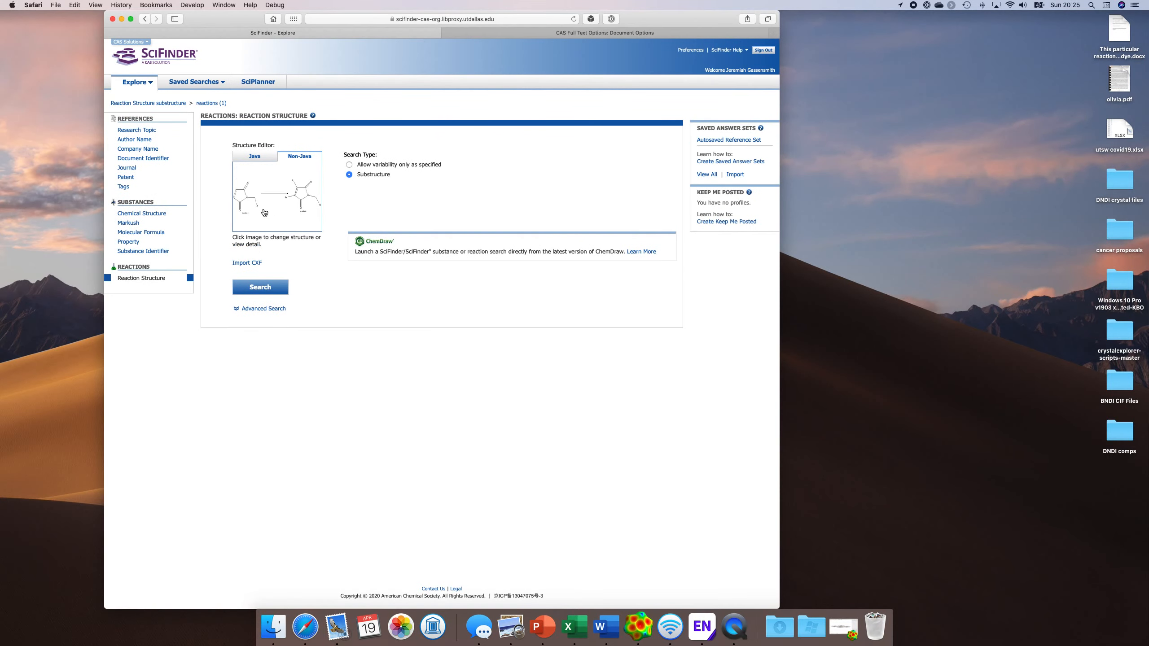
- Add explicit hydrogens to both alkene carbons of the reactant maleimide in the reaction query
{"action": "left_click", "coordinate": [281, 218]}
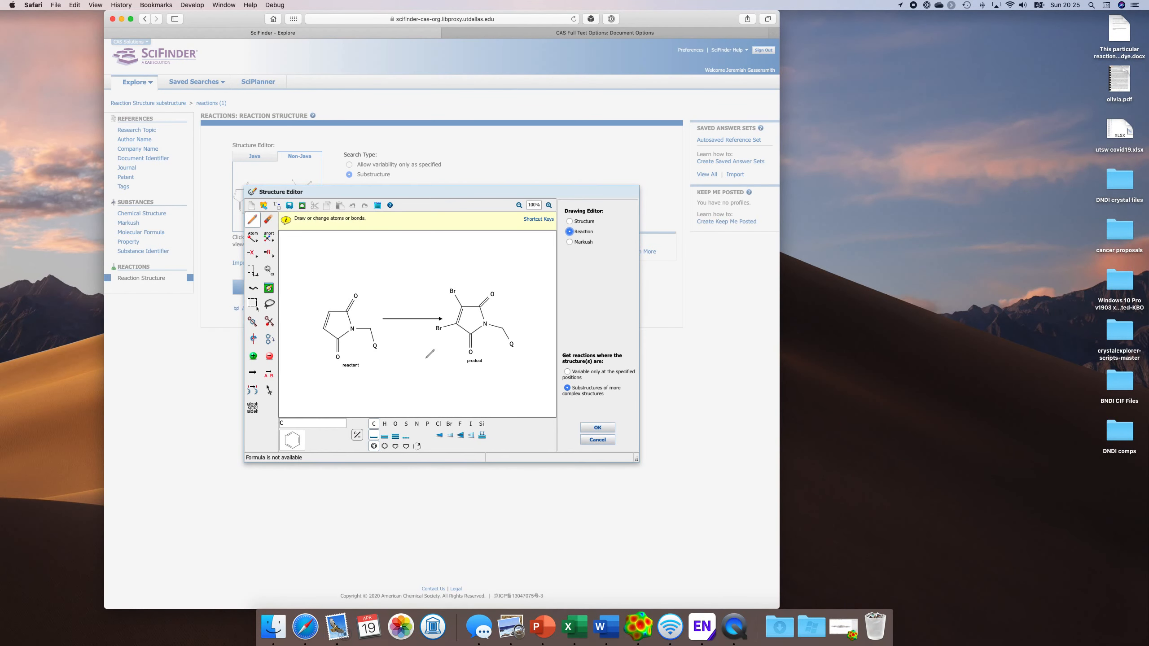
{"action": "left_click", "coordinate": [385, 423]}
{"action": "left_click", "coordinate": [328, 311]}
{"action": "left_click_drag", "start_coordinate": [323, 328], "coordinate": [302, 338]}
{"action": "left_click", "coordinate": [600, 427]}
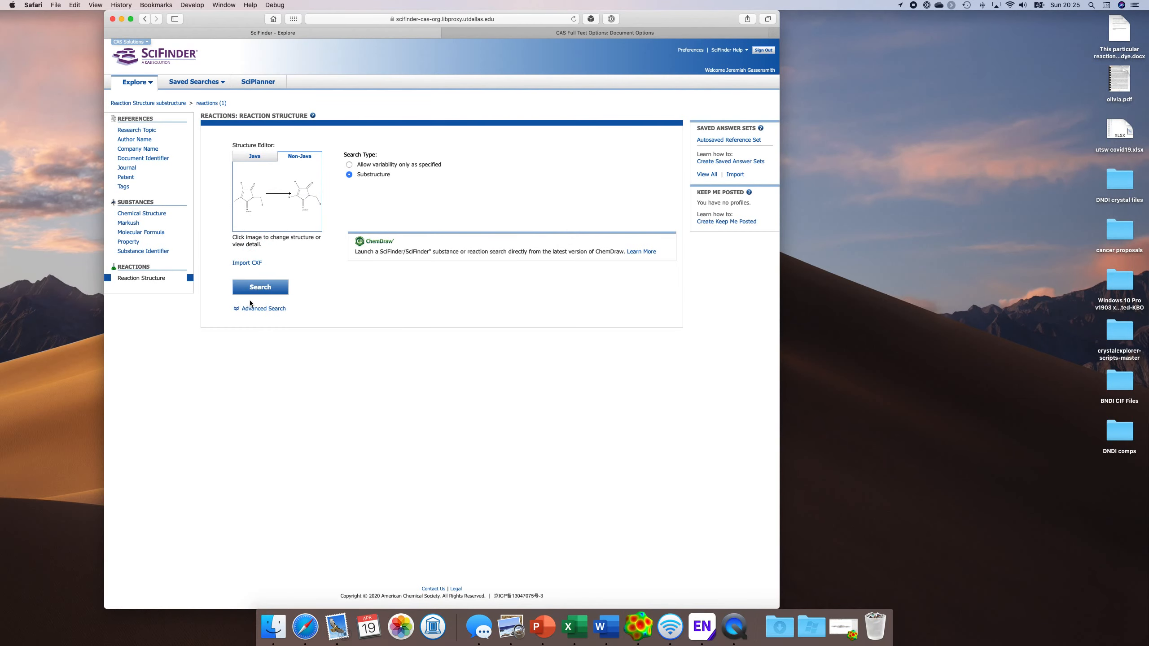
- Run the substructure search with the hydrogen-restricted query, review the query preview, and return to the reaction query page
{"action": "left_click", "coordinate": [260, 287]}
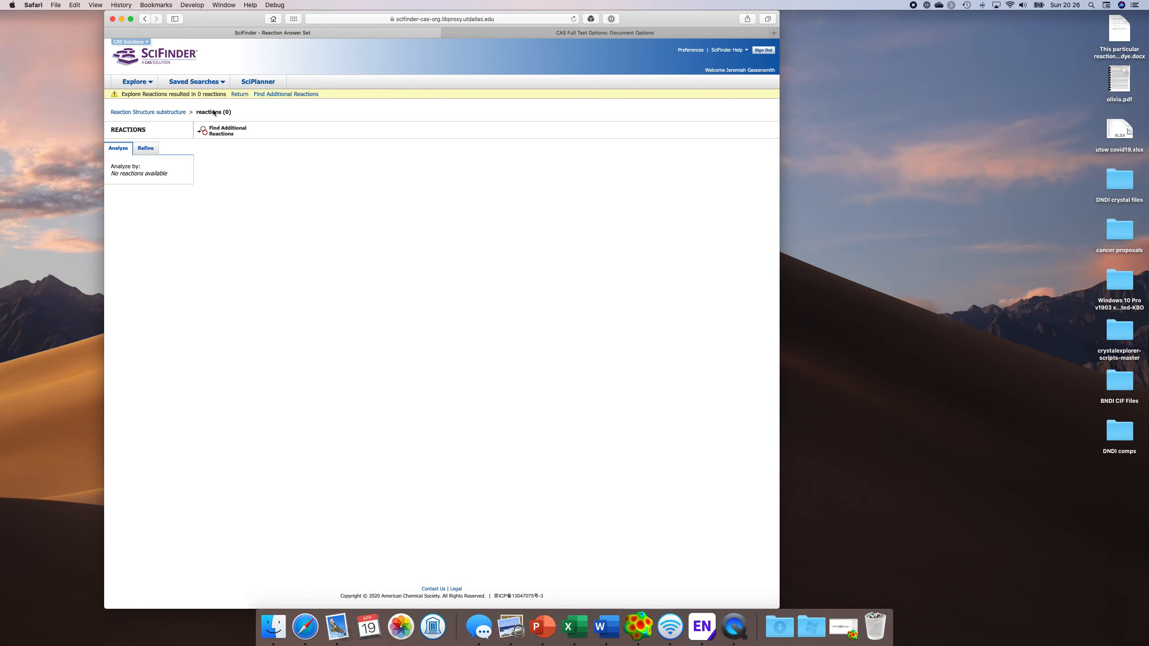
{"action": "mouse_move", "coordinate": [215, 116]}
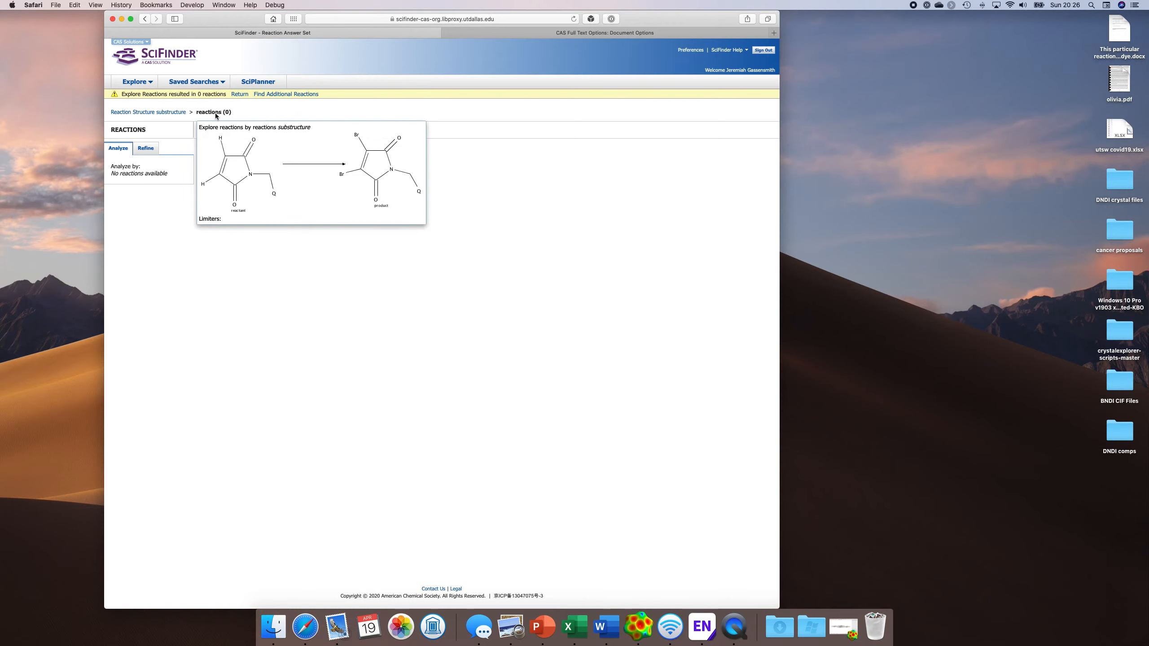
{"action": "left_click", "coordinate": [170, 114]}
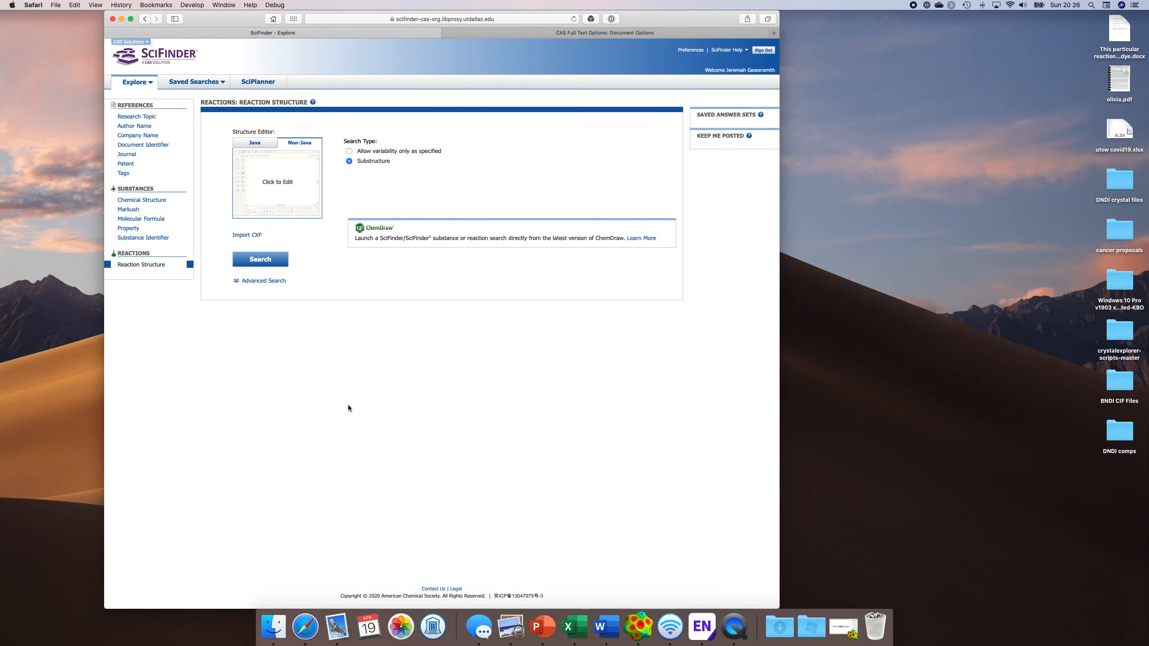
- Delete the reactant and the reaction arrow from the query, leaving only the dibromomaleimide structure
{"action": "left_click", "coordinate": [281, 189]}
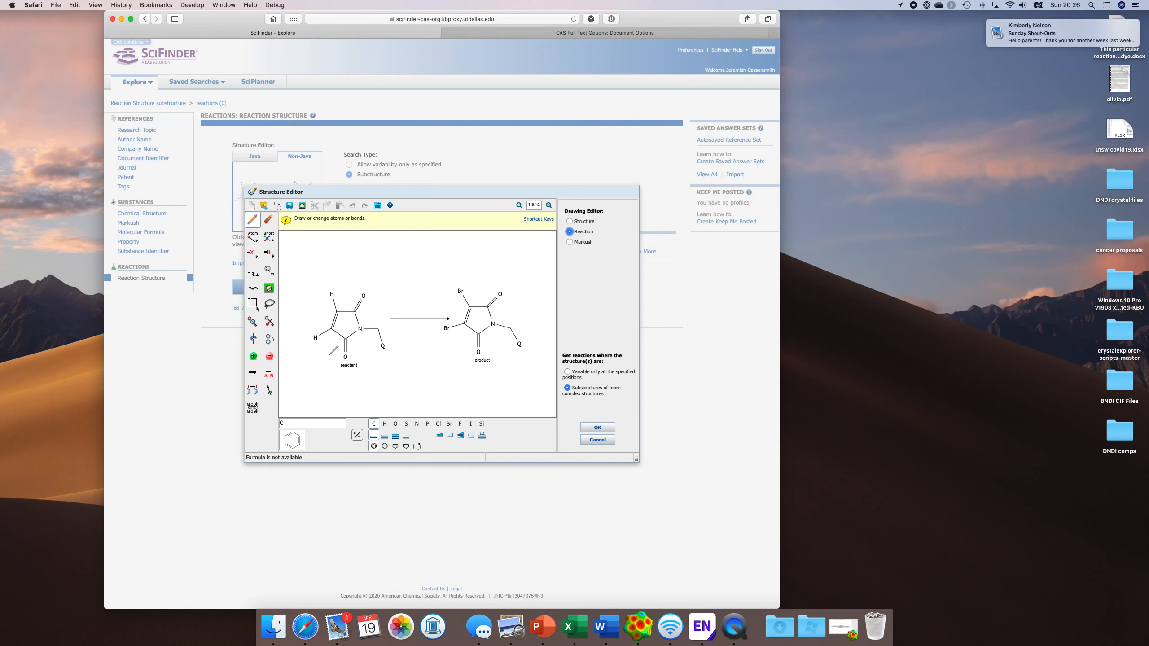
{"action": "left_click", "coordinate": [268, 220]}
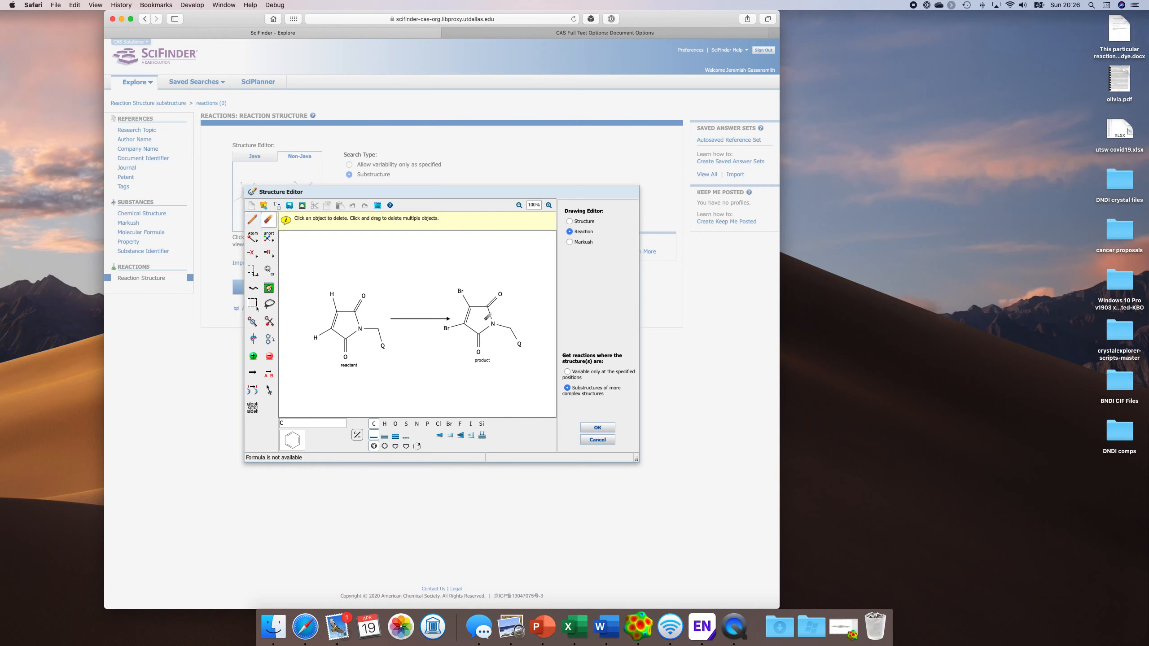
{"action": "left_click", "coordinate": [415, 319]}
{"action": "mouse_move", "coordinate": [308, 271]}
{"action": "left_mouse_down"}
{"action": "mouse_move", "coordinate": [438, 491]}
{"action": "mouse_move", "coordinate": [402, 345]}
{"action": "left_mouse_up"}
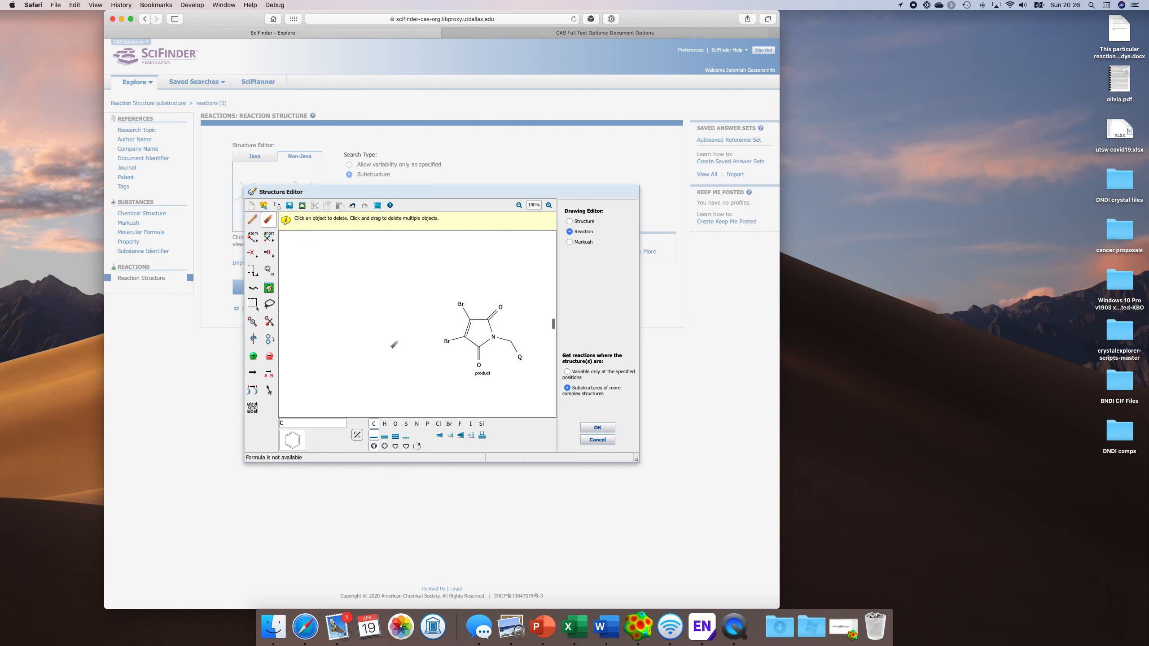
{"action": "scroll", "coordinate": [447, 344], "scroll_direction": "down", "scroll_amount": 1}
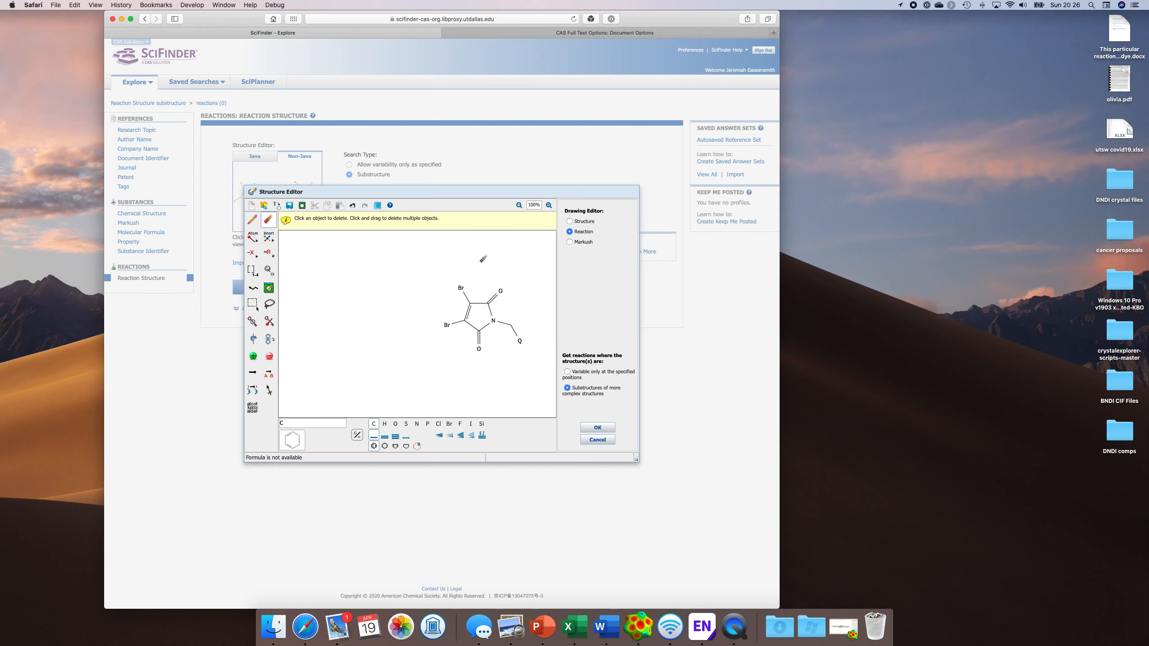
- Assign the product role to the remaining dibromomaleimide structure and run the substructure reaction search
{"action": "left_click", "coordinate": [583, 222]}
{"action": "left_click", "coordinate": [582, 231]}
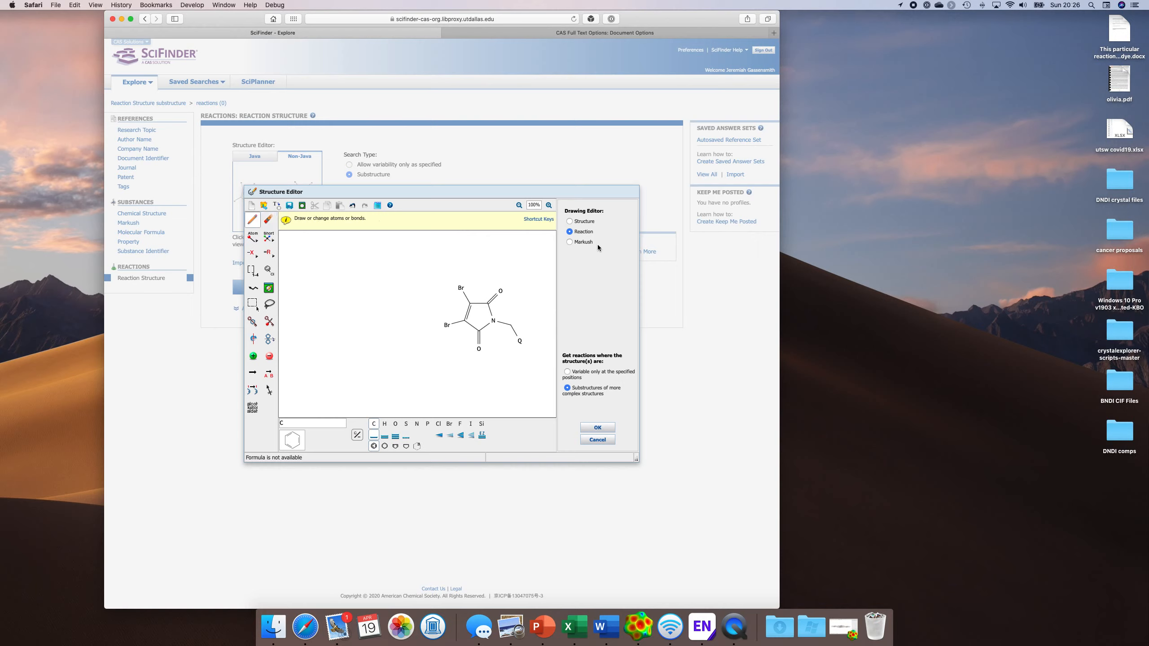
{"action": "left_click", "coordinate": [596, 427]}
{"action": "left_click", "coordinate": [408, 312]}
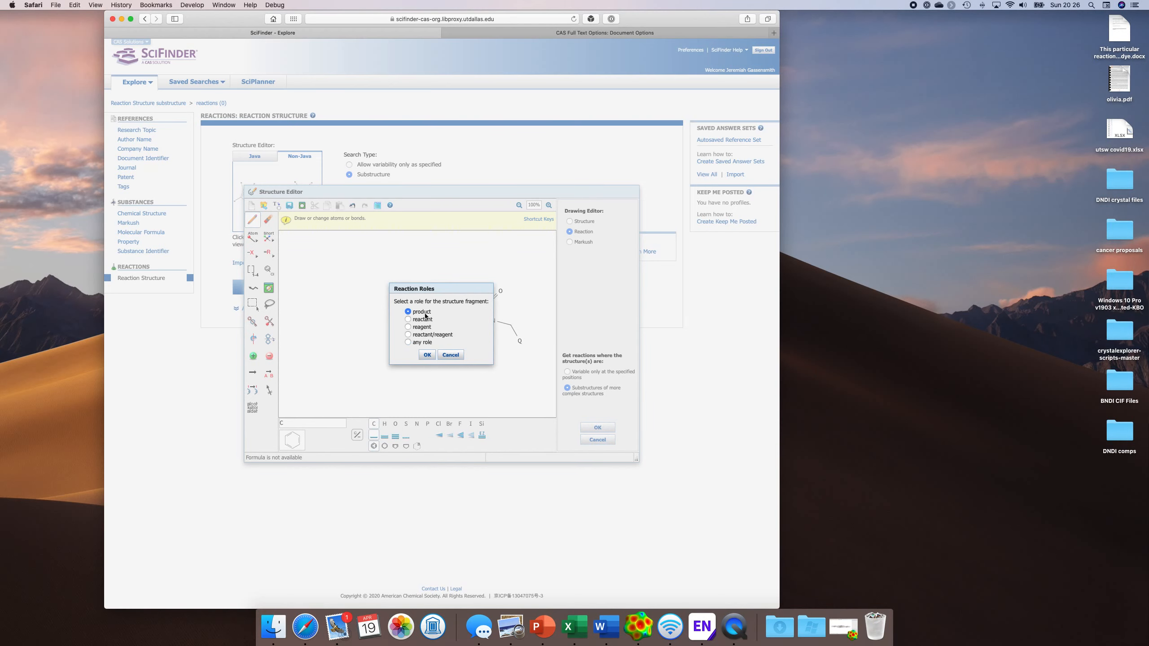
{"action": "left_click", "coordinate": [427, 355]}
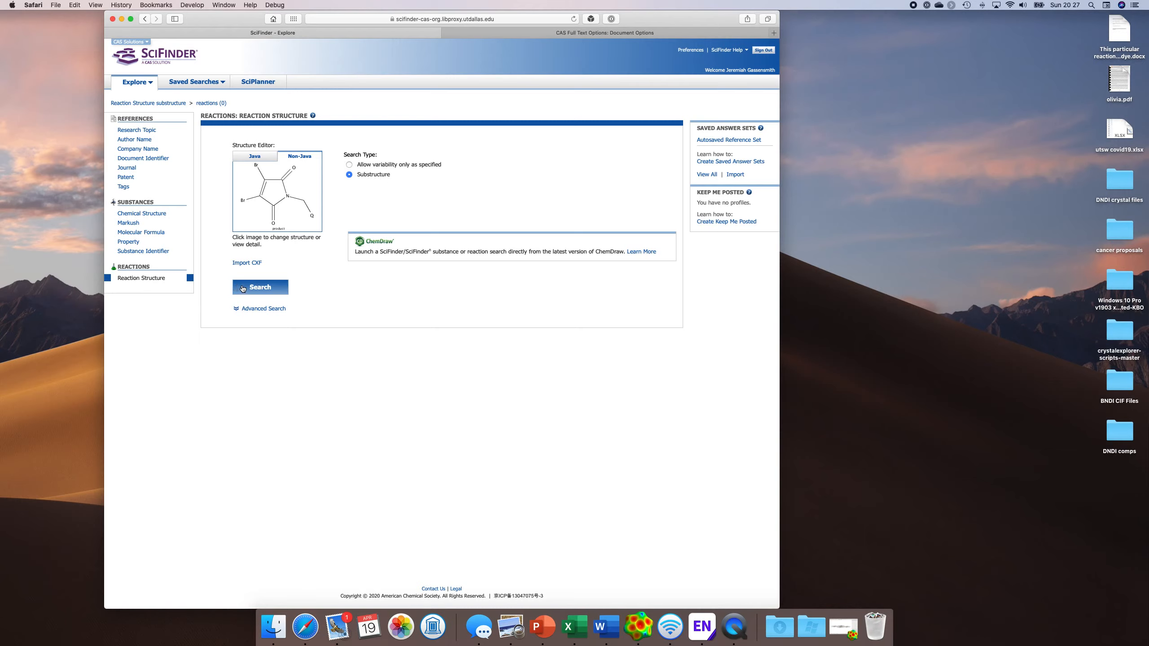
{"action": "left_click", "coordinate": [261, 286]}
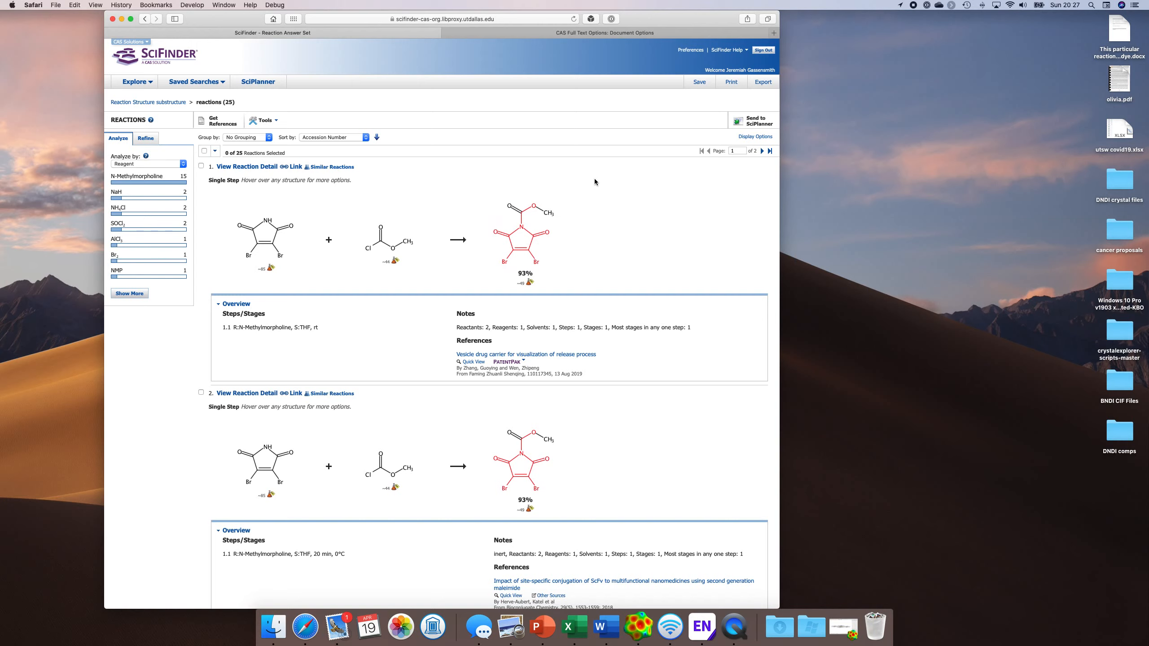
- Look through the reaction schemes, and view the reference detail of "Impact of site-specific conjugation of ScFv to multifunctional nanomedicines" before returning to the reactions
{"action": "scroll", "coordinate": [609, 395], "scroll_direction": "down", "scroll_amount": 3}
{"action": "scroll", "coordinate": [608, 395], "scroll_direction": "down", "scroll_amount": 10}
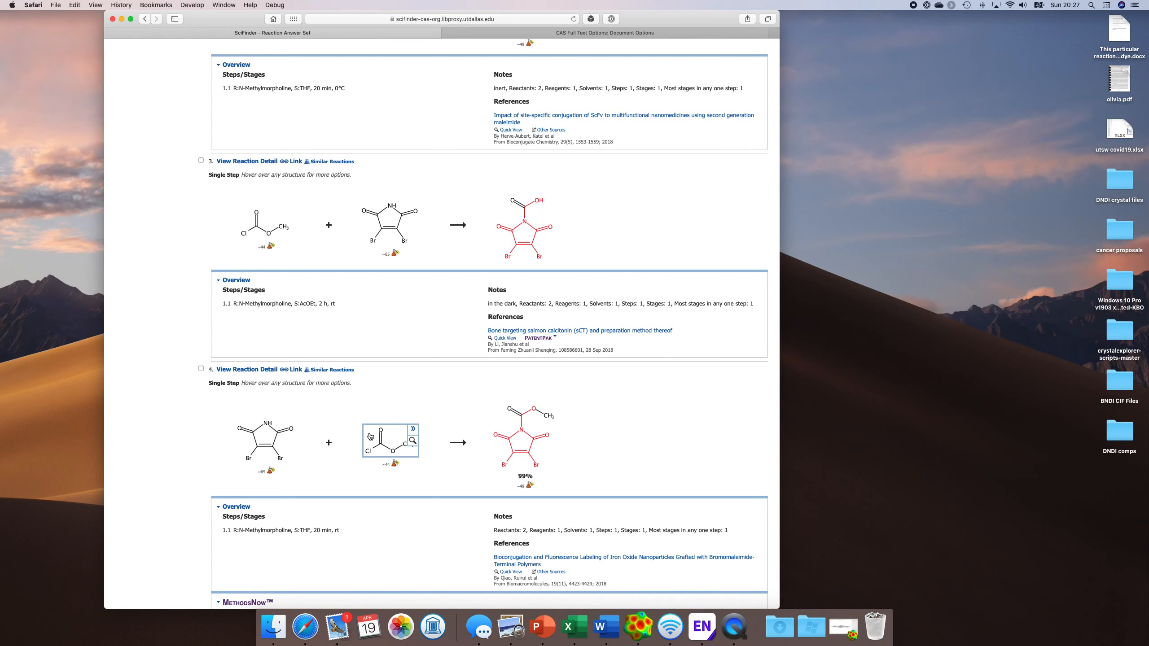
{"action": "scroll", "coordinate": [369, 435], "scroll_direction": "down", "scroll_amount": 10}
{"action": "scroll", "coordinate": [368, 435], "scroll_direction": "up", "scroll_amount": 20}
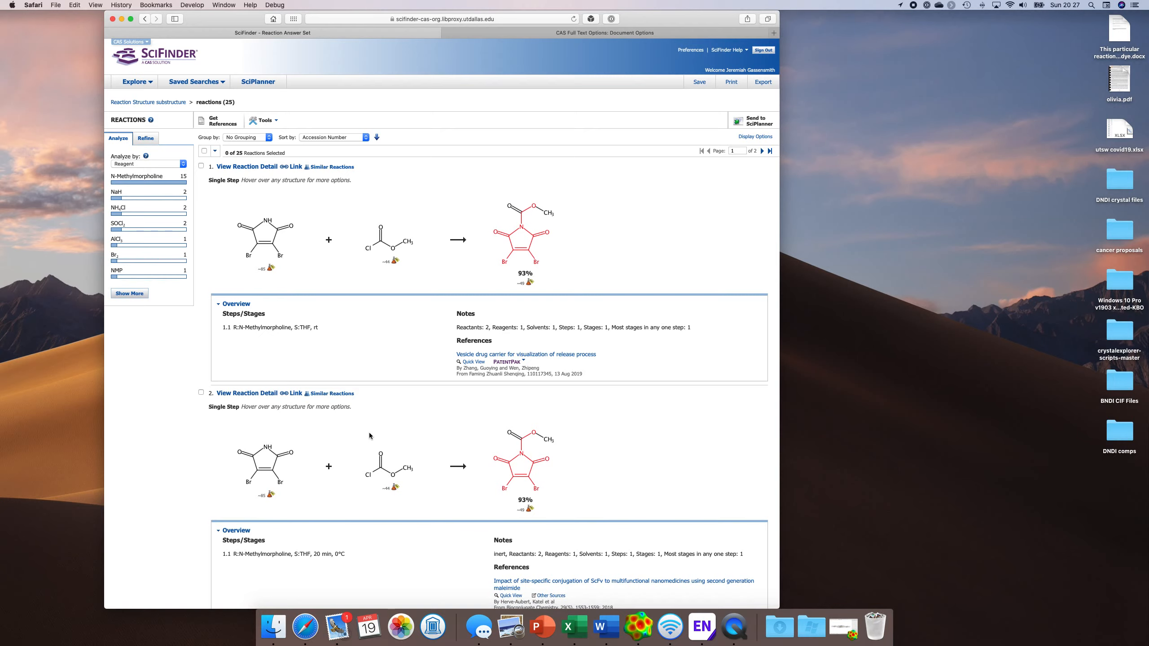
{"action": "scroll", "coordinate": [369, 435], "scroll_direction": "down", "scroll_amount": 4}
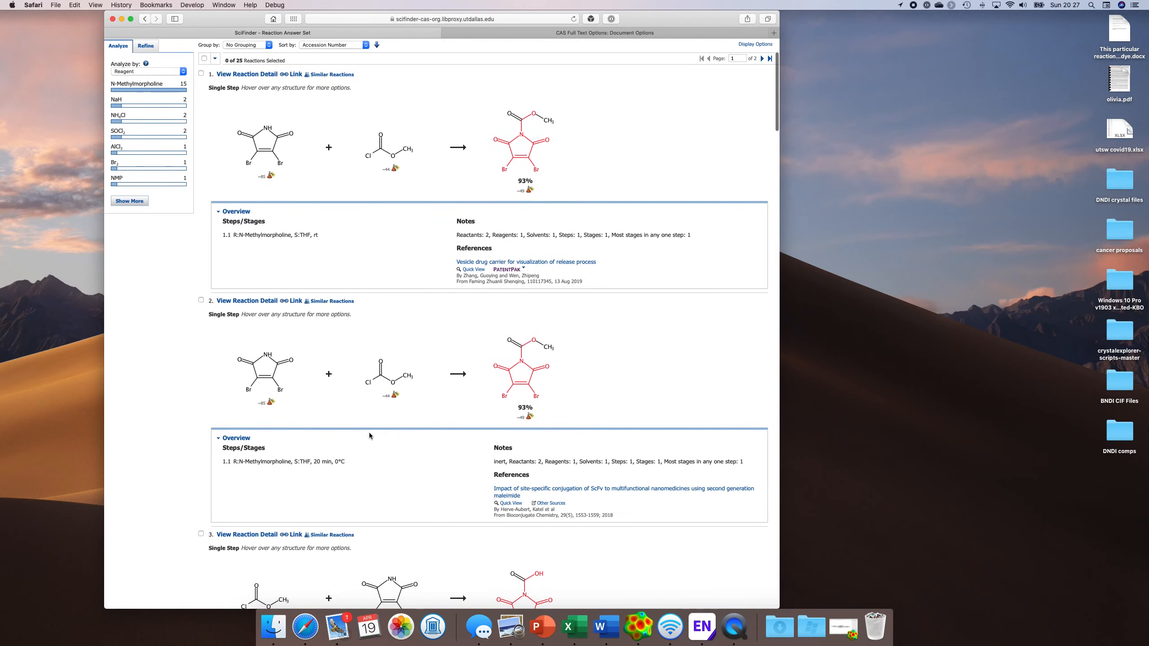
{"action": "left_click", "coordinate": [513, 490]}
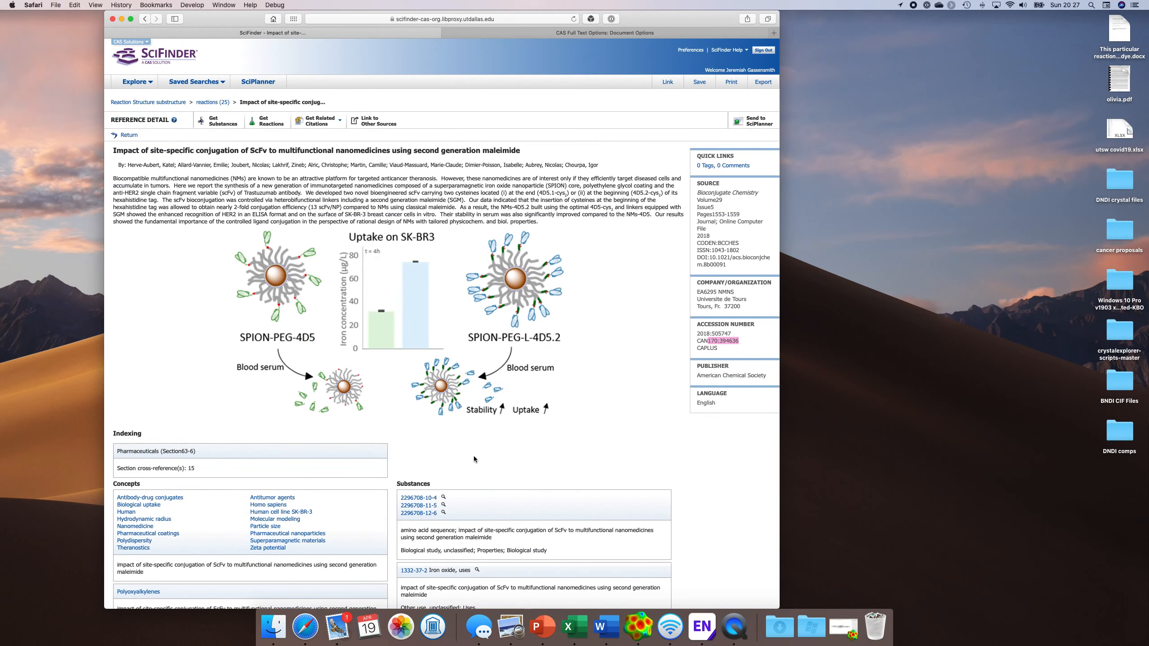
{"action": "scroll", "coordinate": [205, 360], "scroll_direction": "down", "scroll_amount": 1}
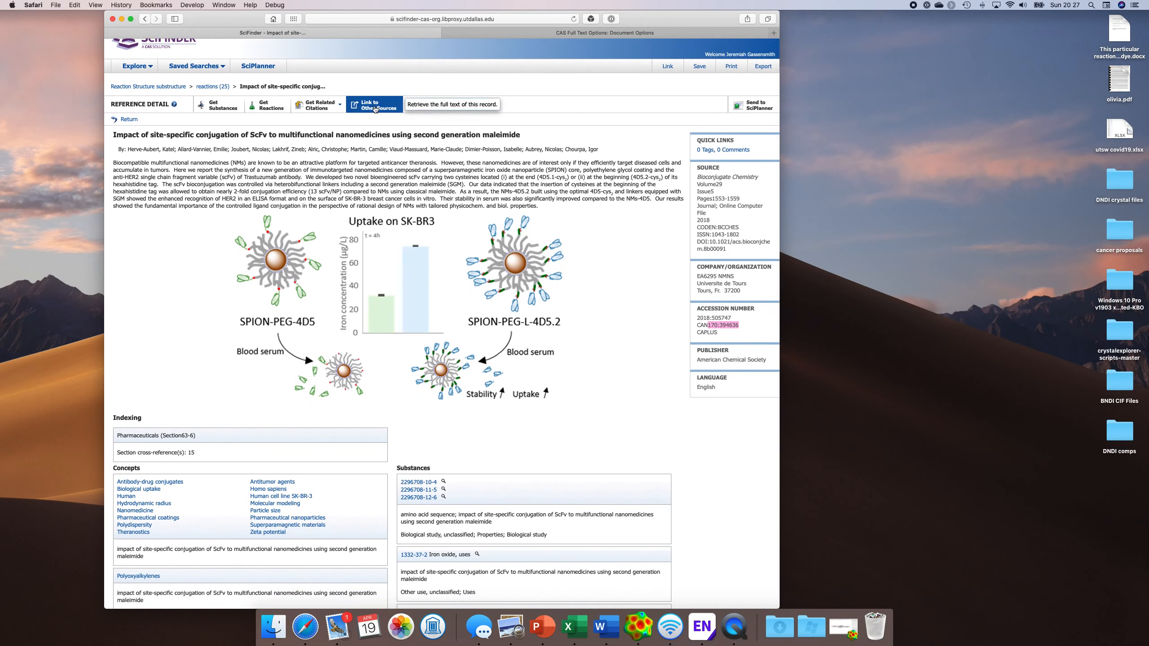
{"action": "left_click", "coordinate": [215, 88]}
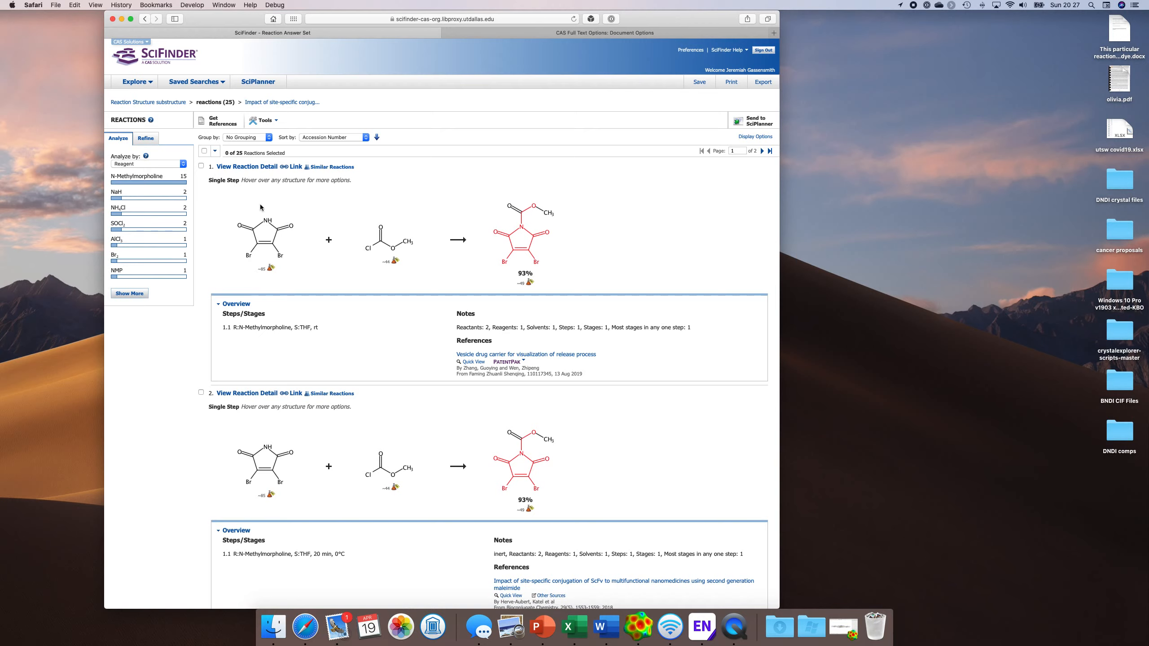
- Get the references for the reaction answer set and look through the complete author-name analysis
{"action": "left_click", "coordinate": [219, 120]}
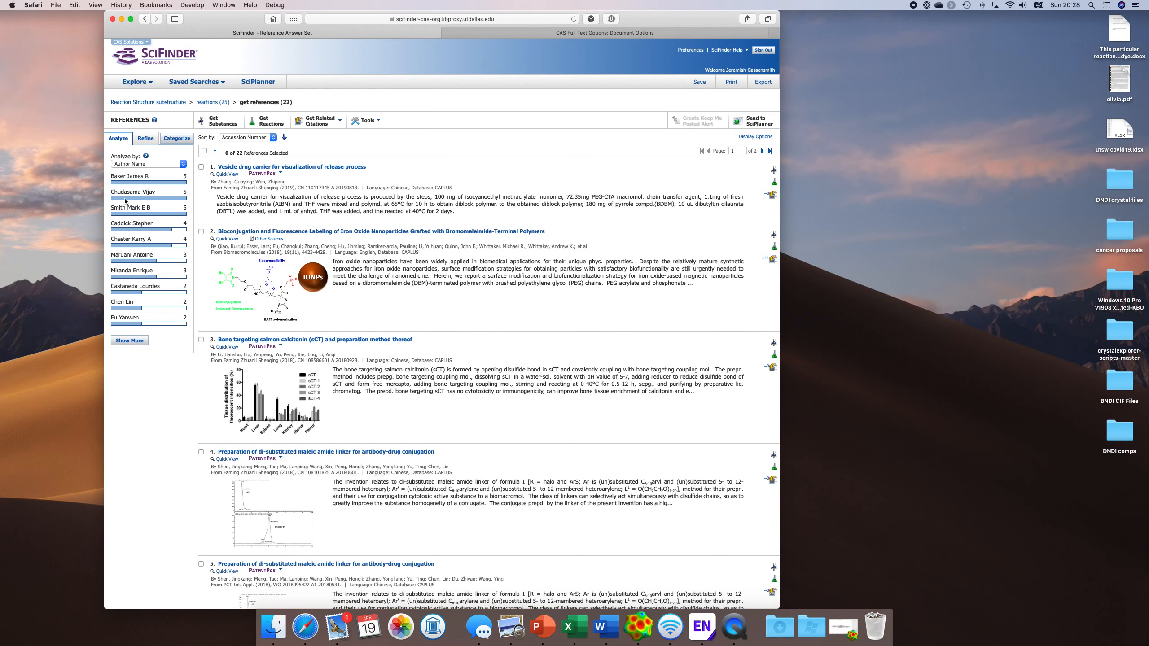
{"action": "left_click", "coordinate": [140, 342]}
{"action": "scroll", "coordinate": [442, 352], "scroll_direction": "down", "scroll_amount": 15}
{"action": "scroll", "coordinate": [441, 352], "scroll_direction": "up", "scroll_amount": 15}
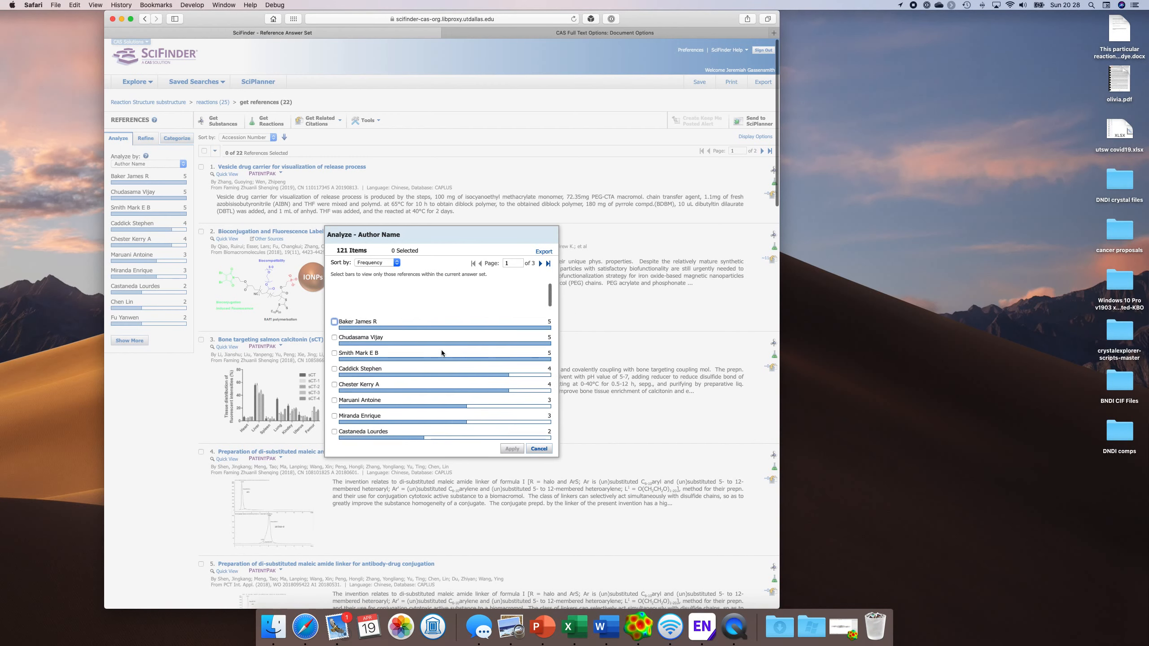
{"action": "left_click", "coordinate": [539, 450]}
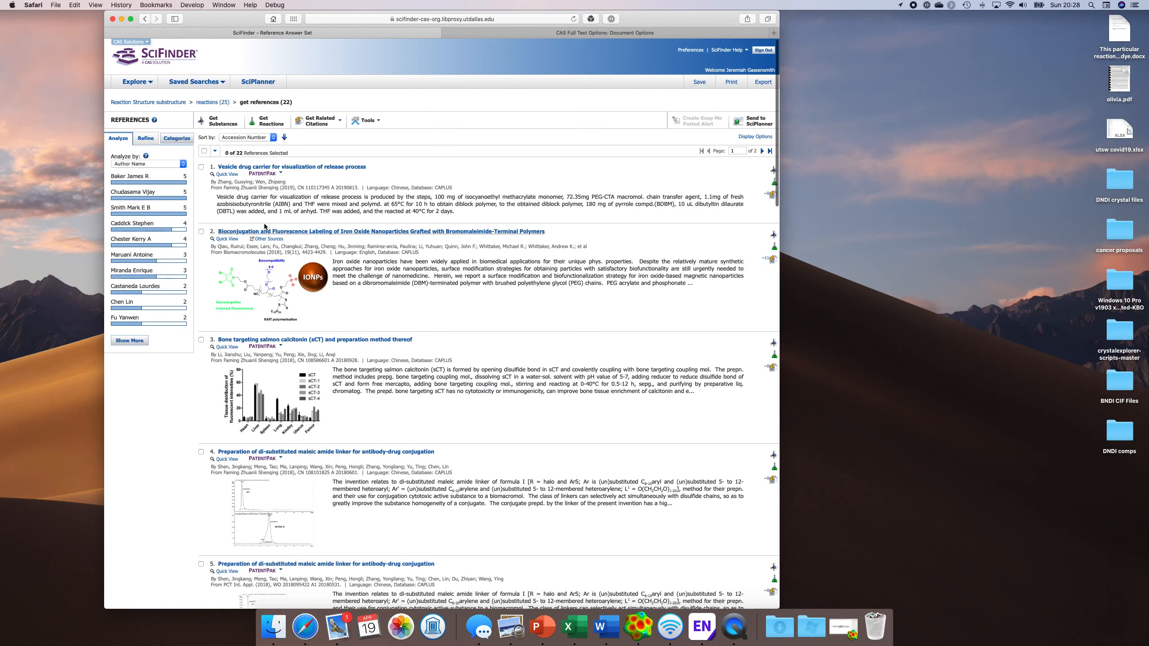
- View the refinement options for the references and return to their analysis options
{"action": "left_click", "coordinate": [154, 141]}
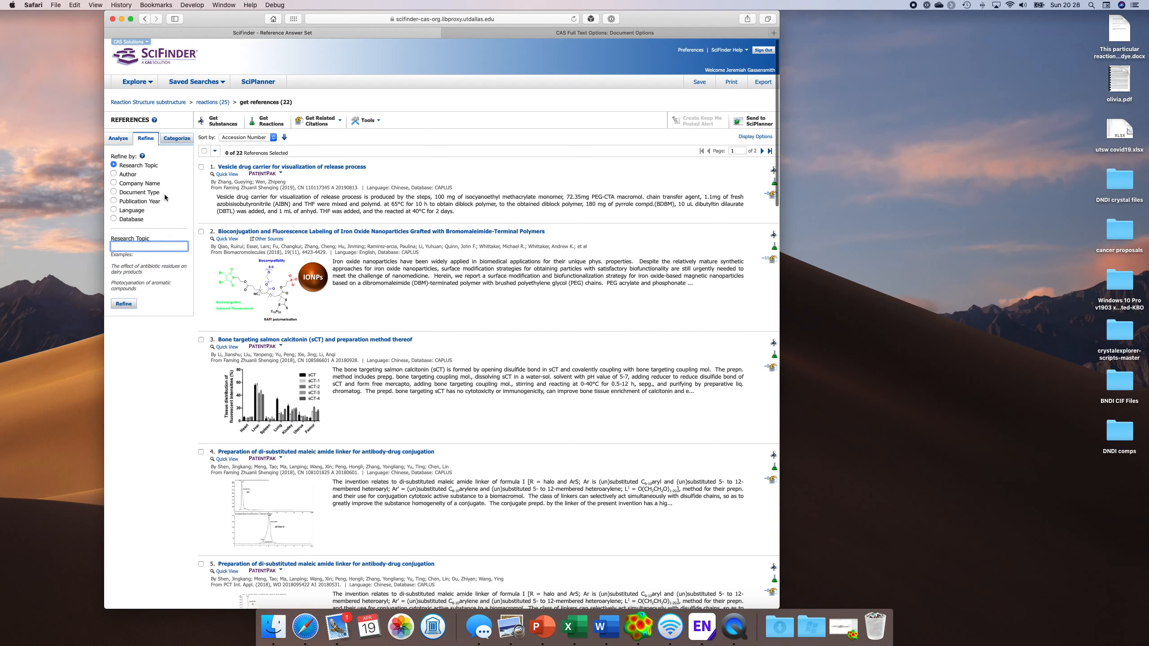
{"action": "left_click", "coordinate": [118, 139]}
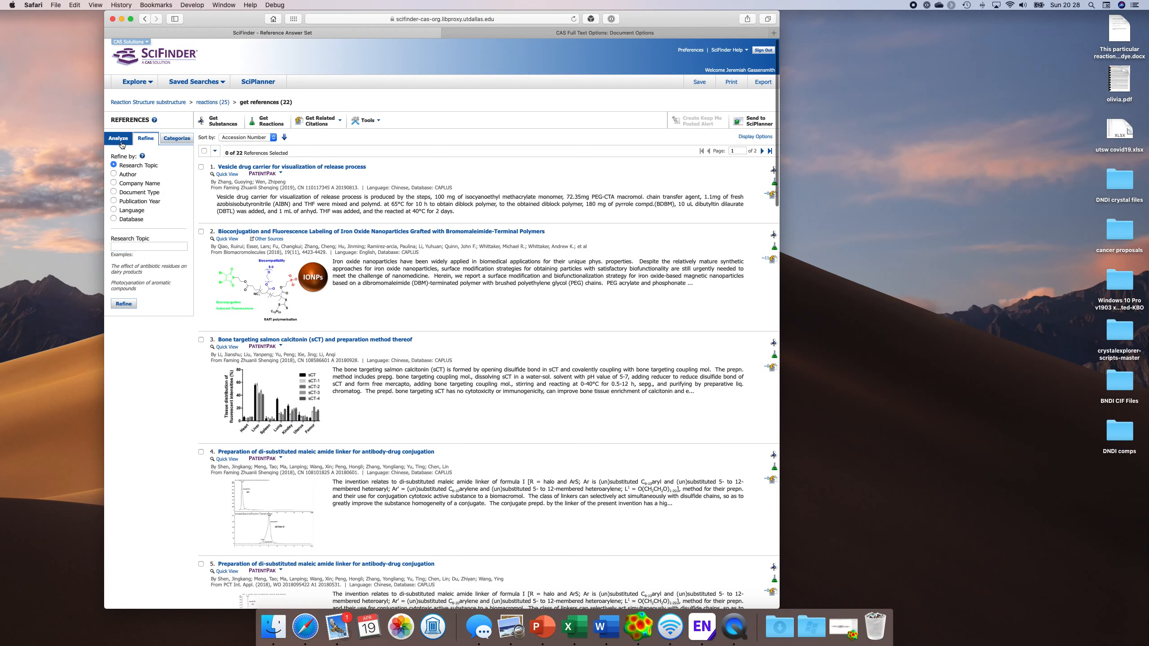